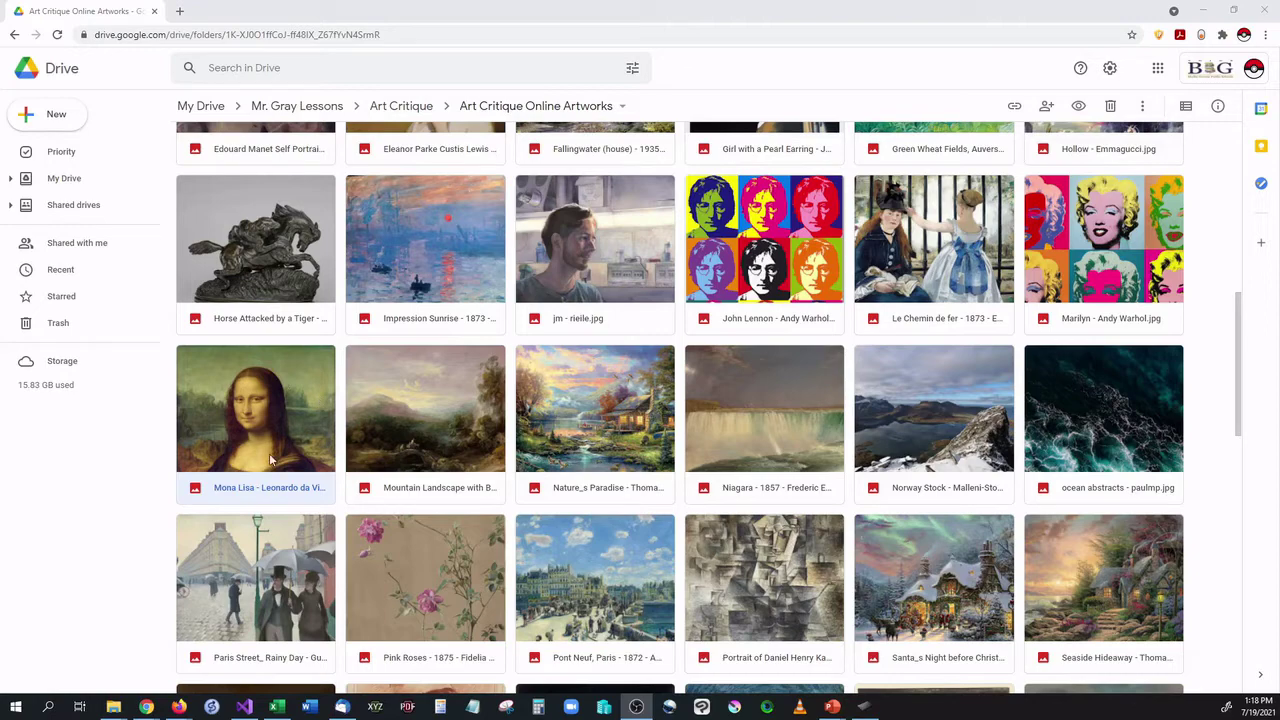
scroll(660, 474, up, 10)
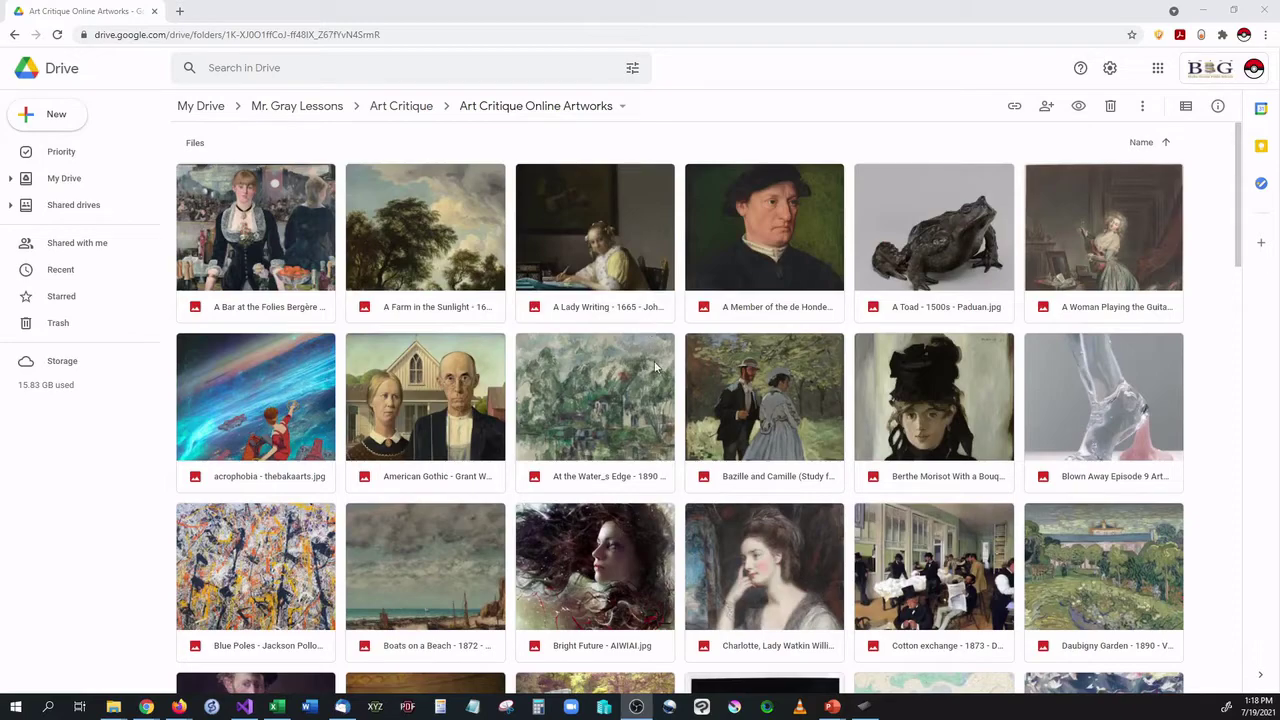
scroll(680, 372, down, 8)
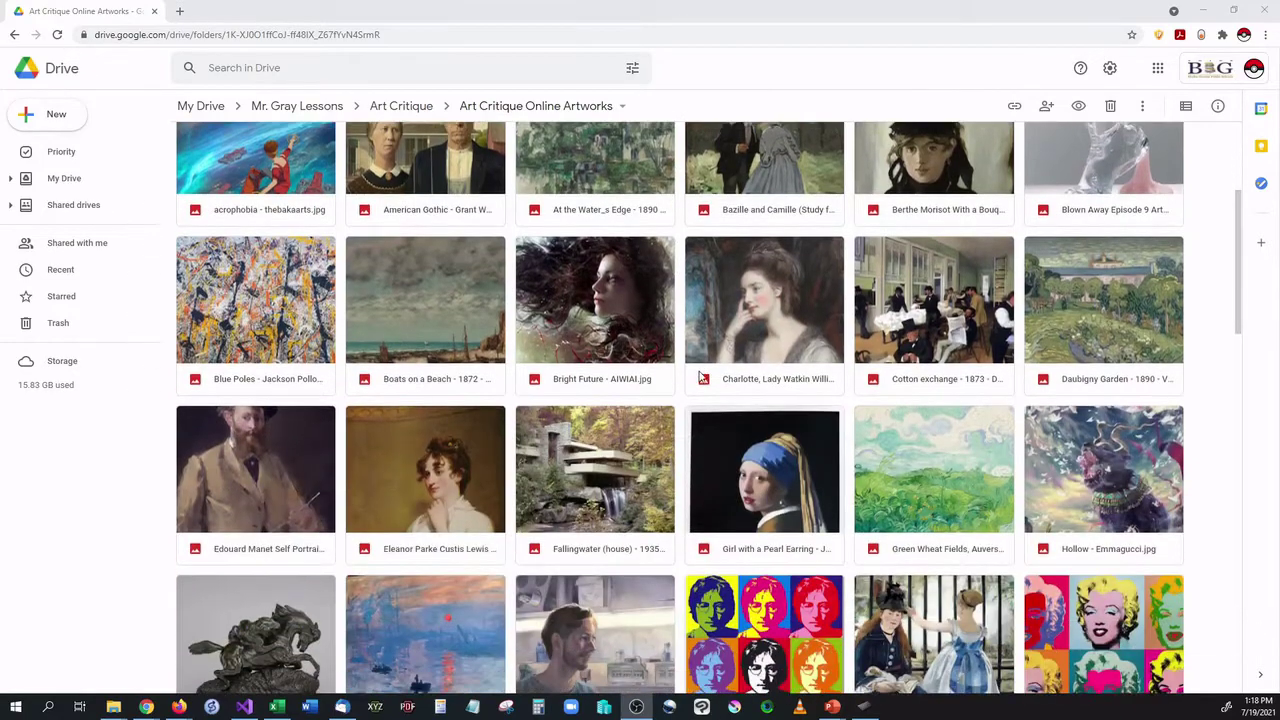
scroll(699, 379, down, 10)
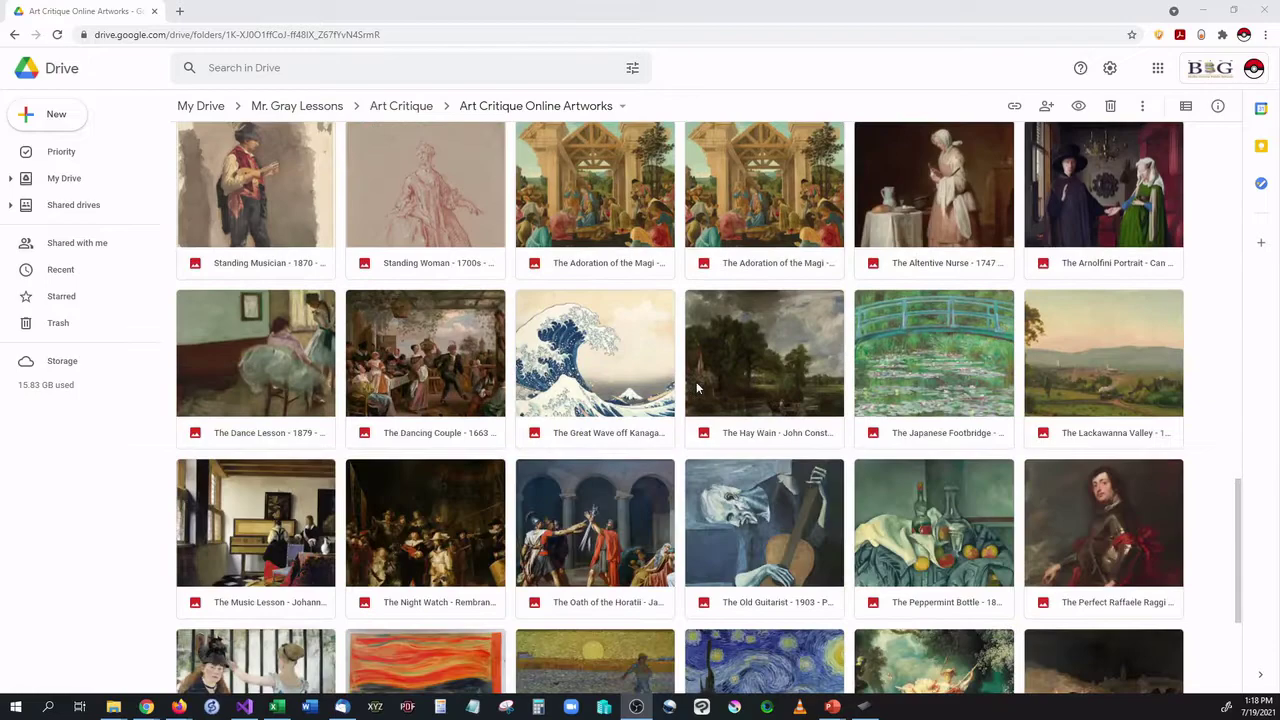
scroll(764, 523, up, 3)
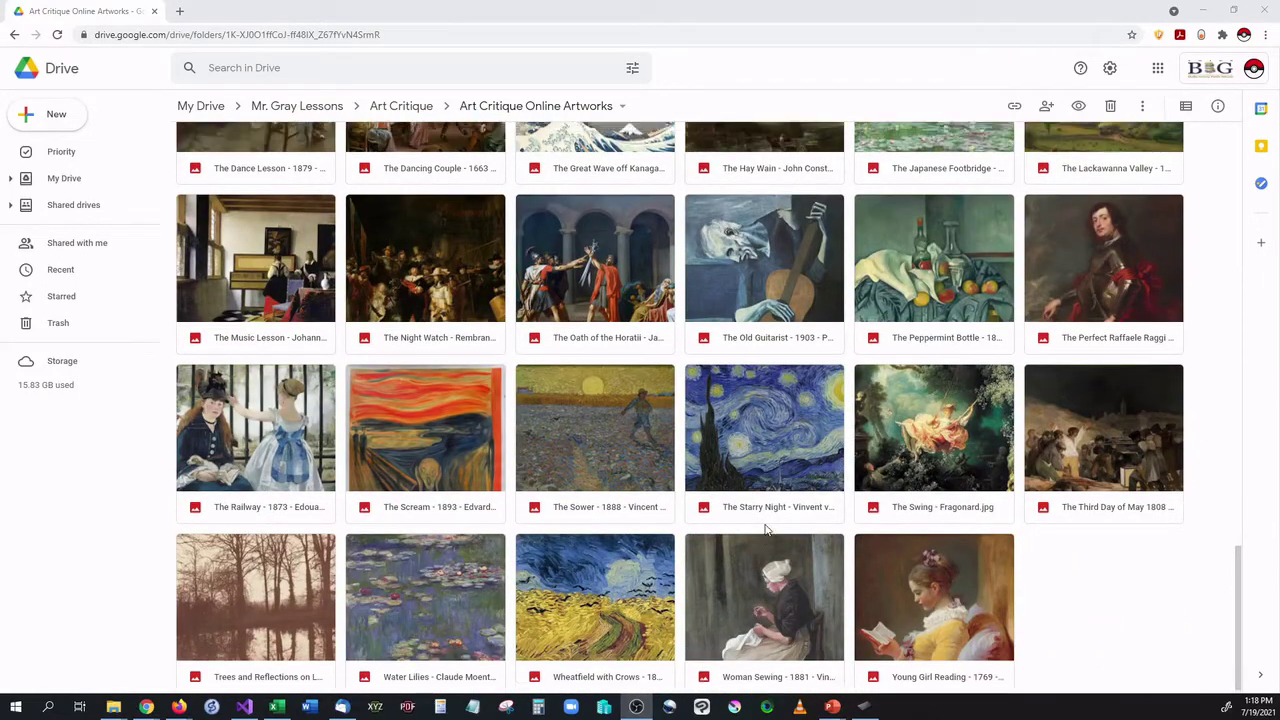
scroll(766, 535, up, 15)
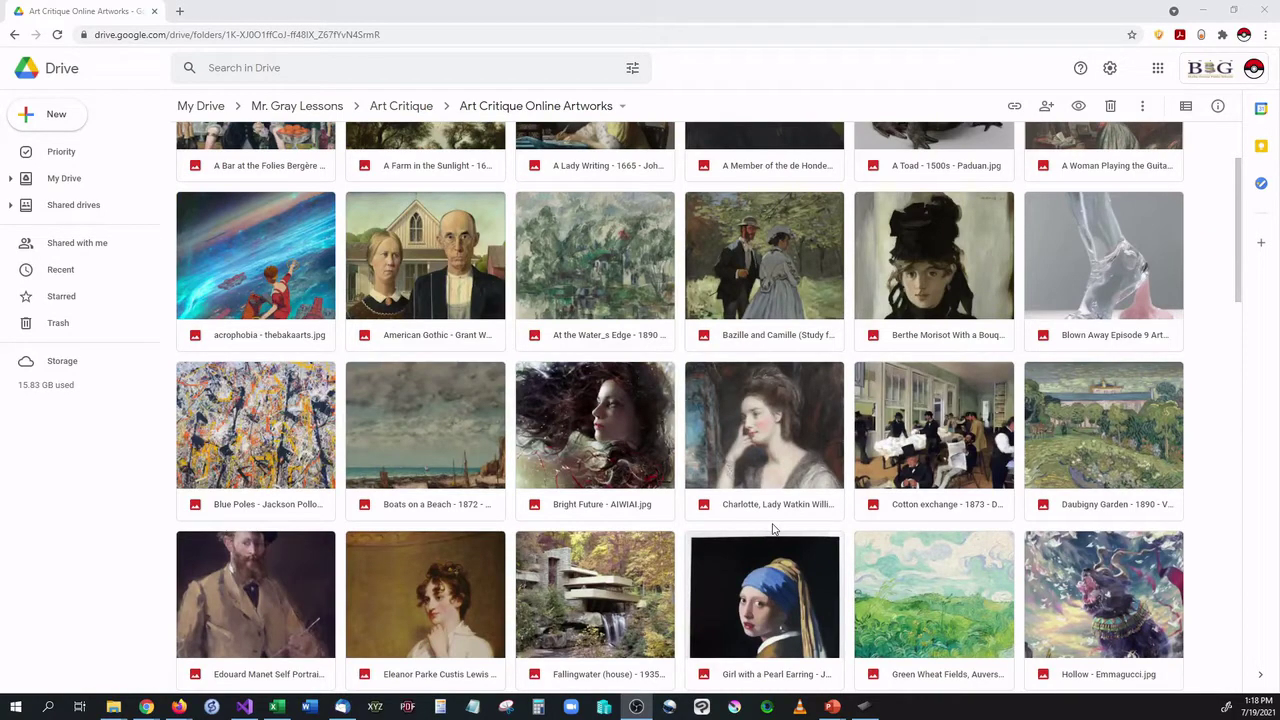
scroll(446, 410, down, 5)
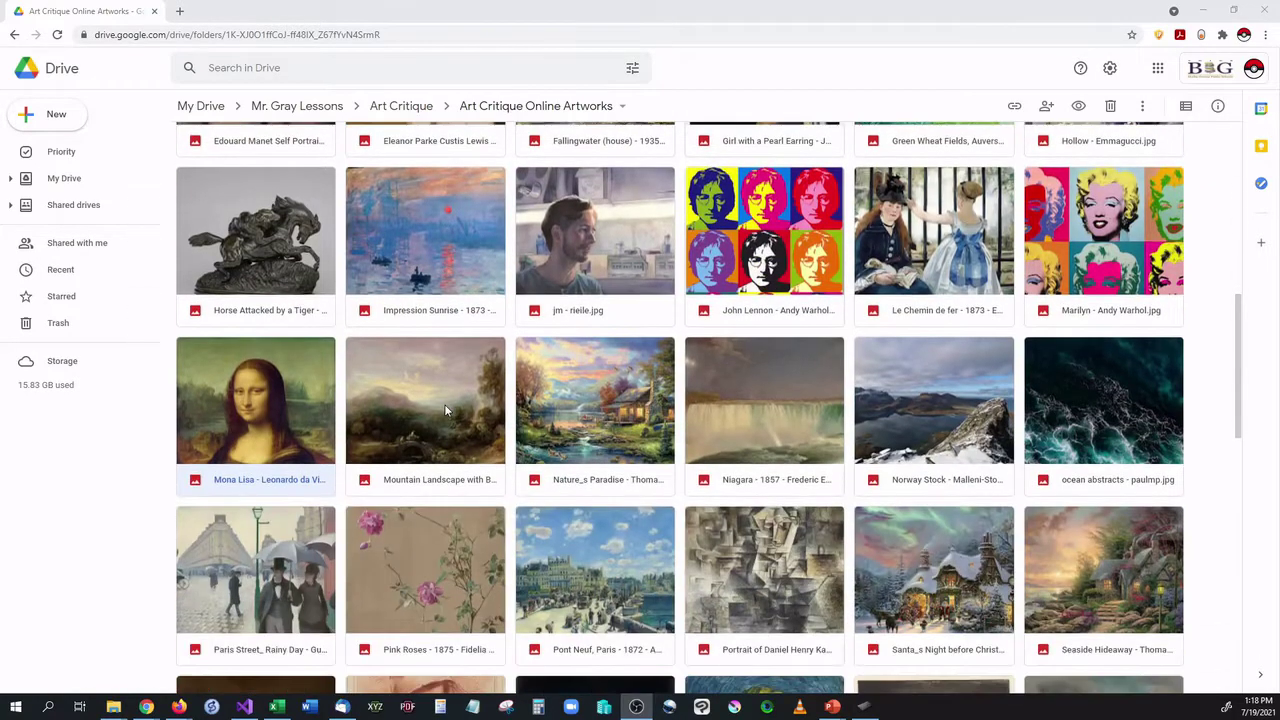
double_click(276, 402)
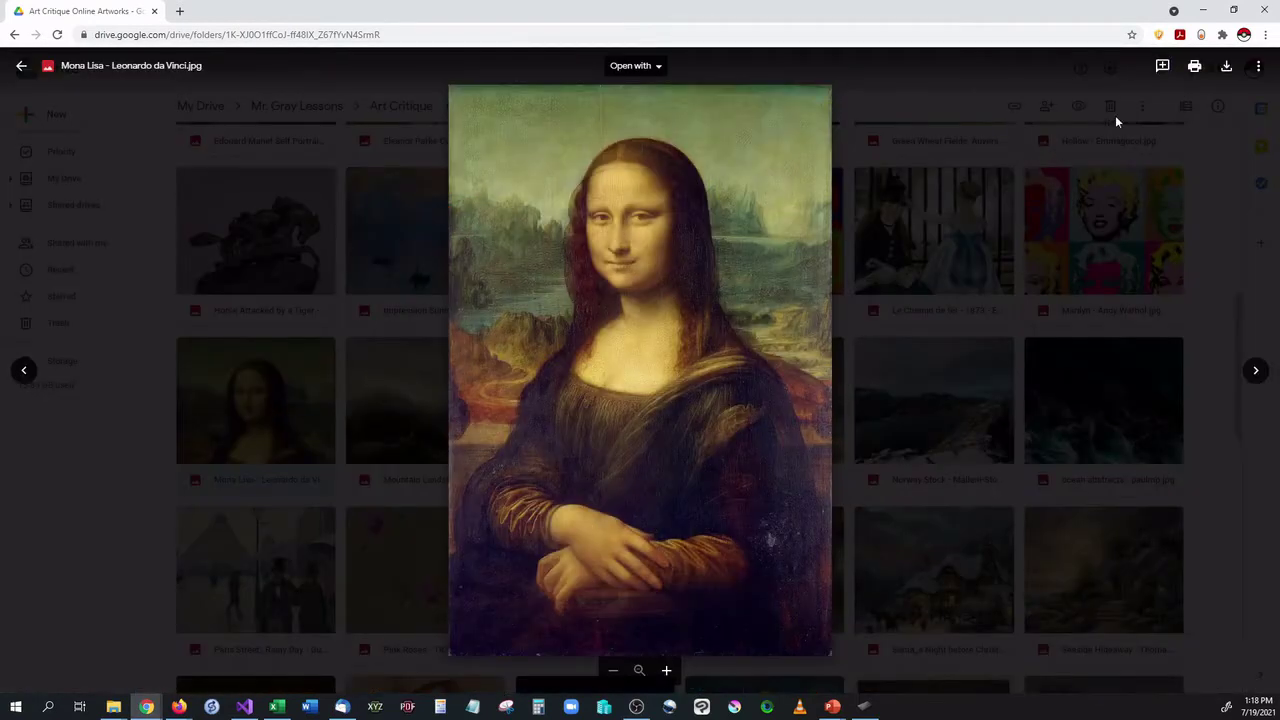
click(1226, 70)
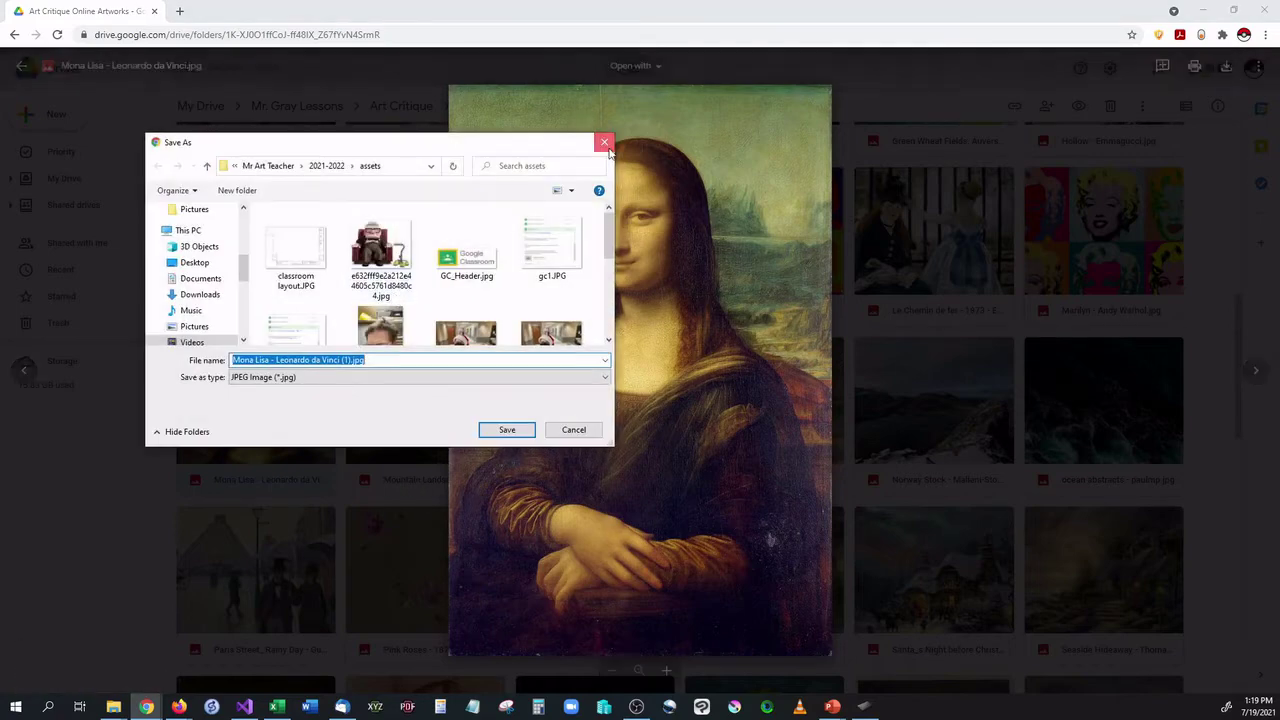
click(603, 143)
click(163, 475)
right_click(236, 398)
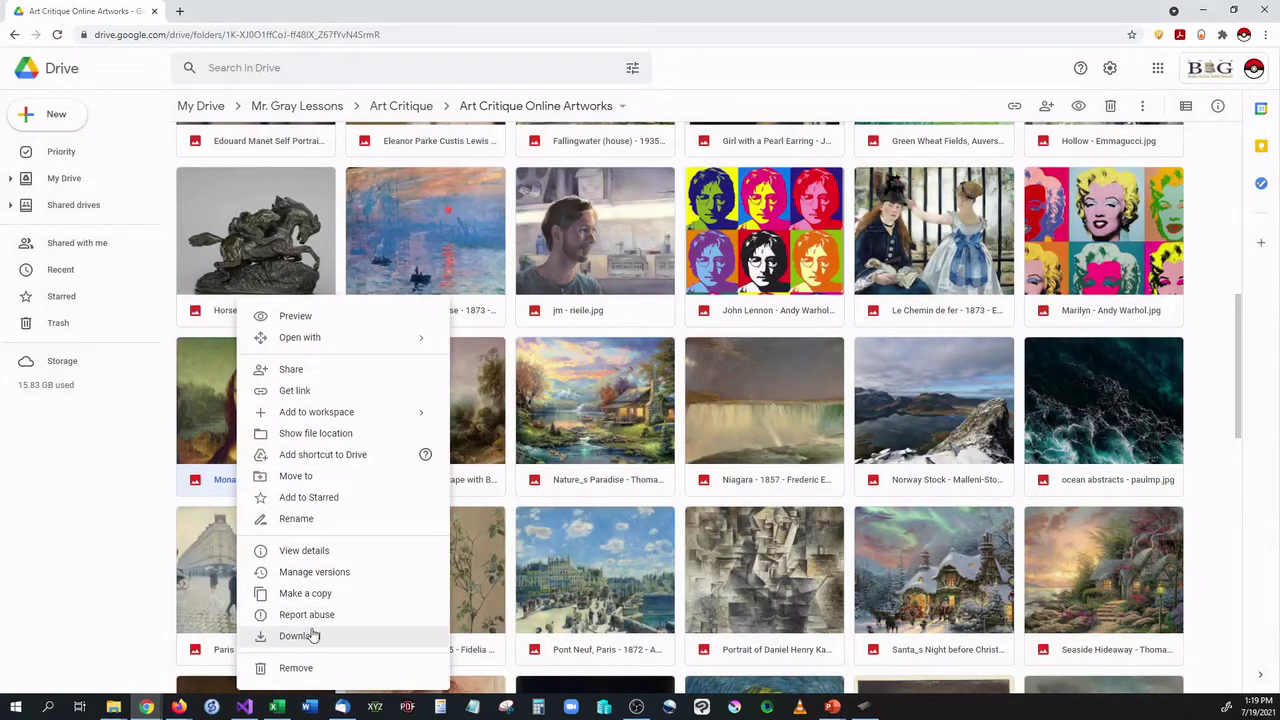
click(95, 527)
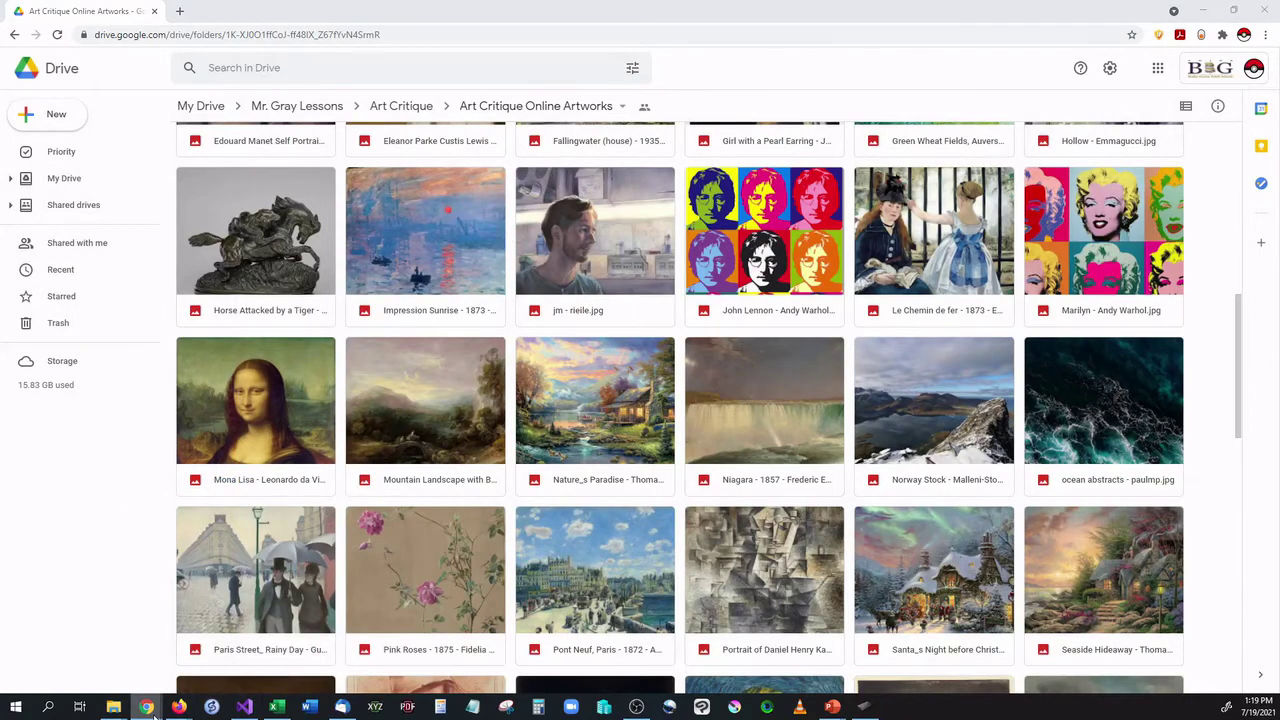
Close the New Project.psd test project without saving it.
mouse_move(146, 707)
click(265, 645)
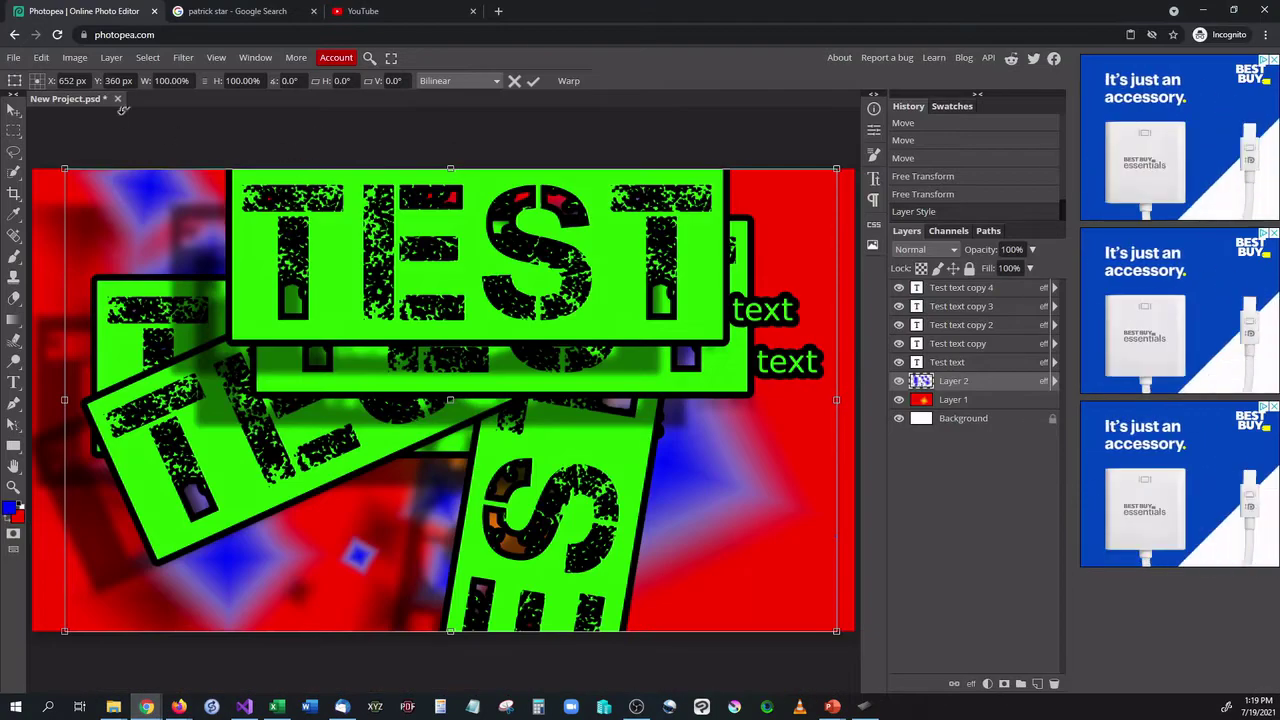
click(117, 99)
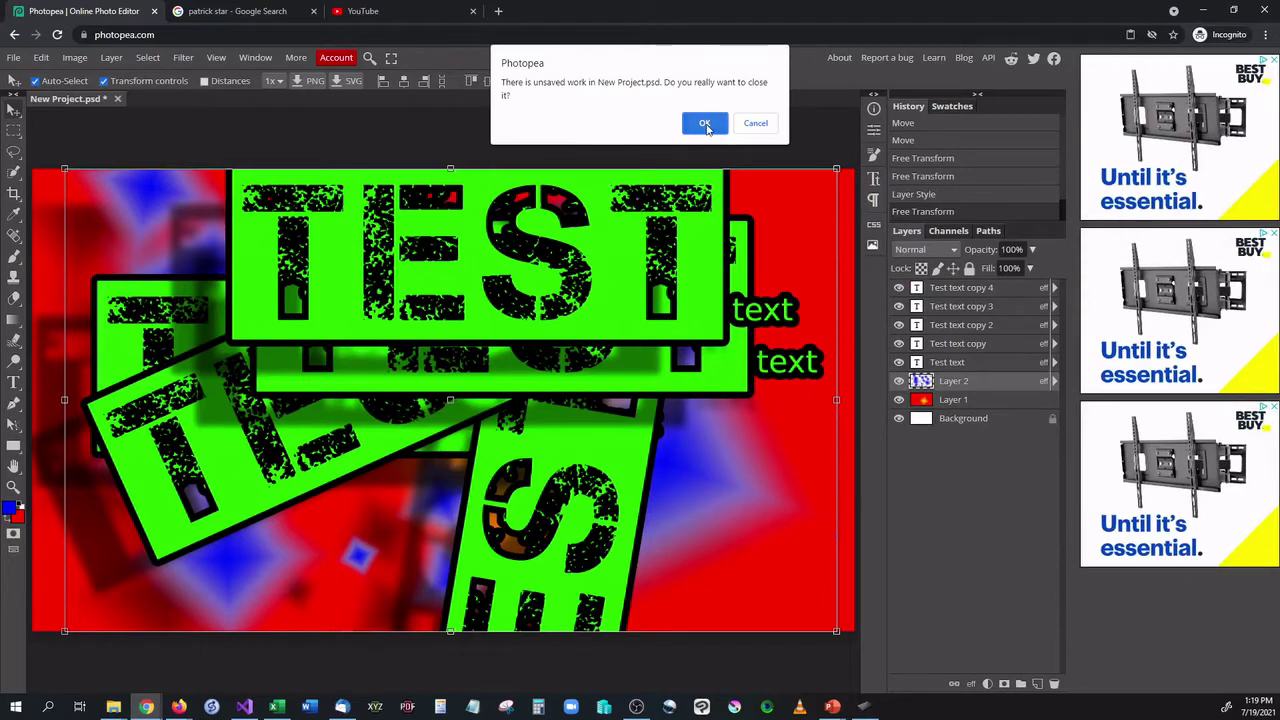
click(704, 120)
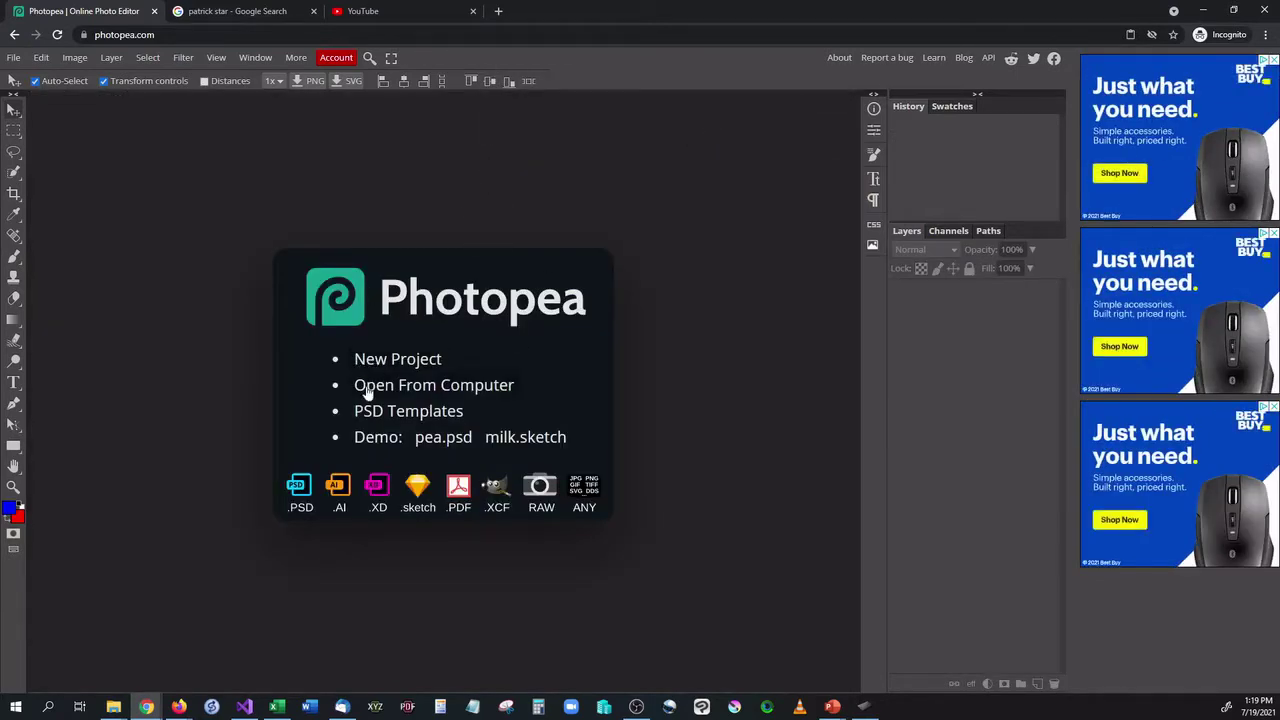
Browse the computer's assets folder and select Mona Lisa - Leonardo da Vinci.jpg to open.
click(469, 395)
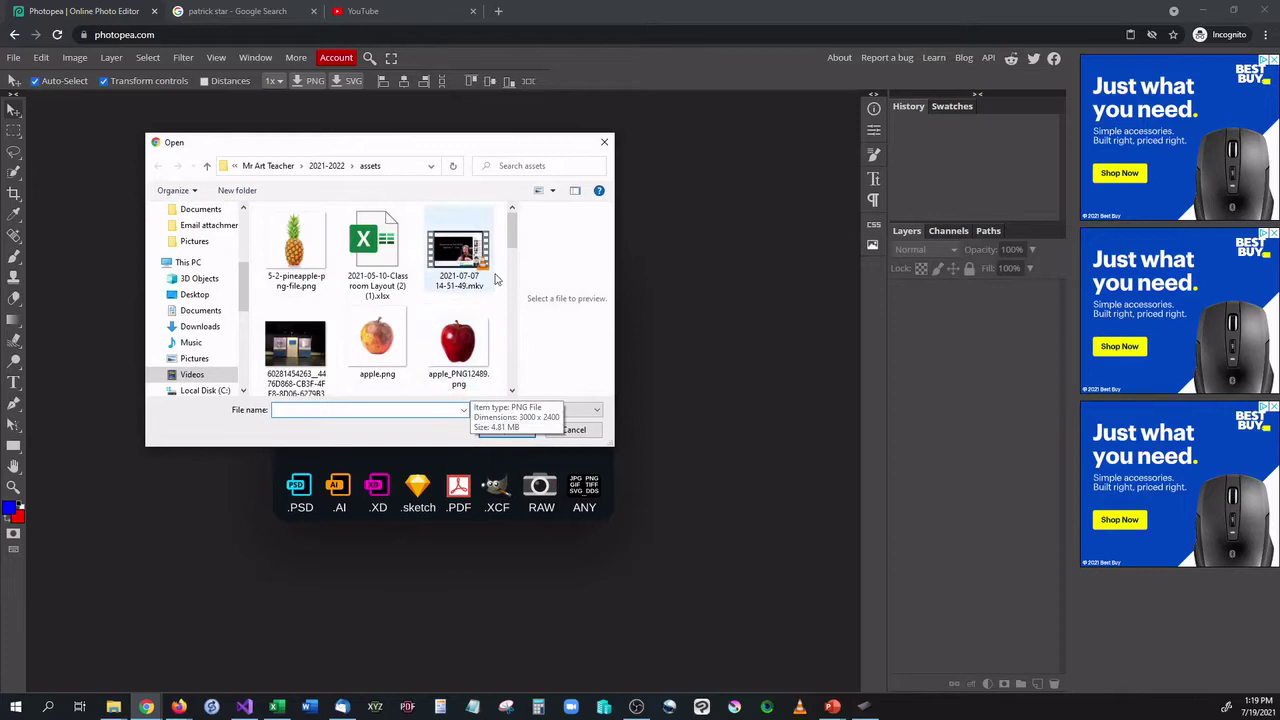
drag(510, 252, 500, 372)
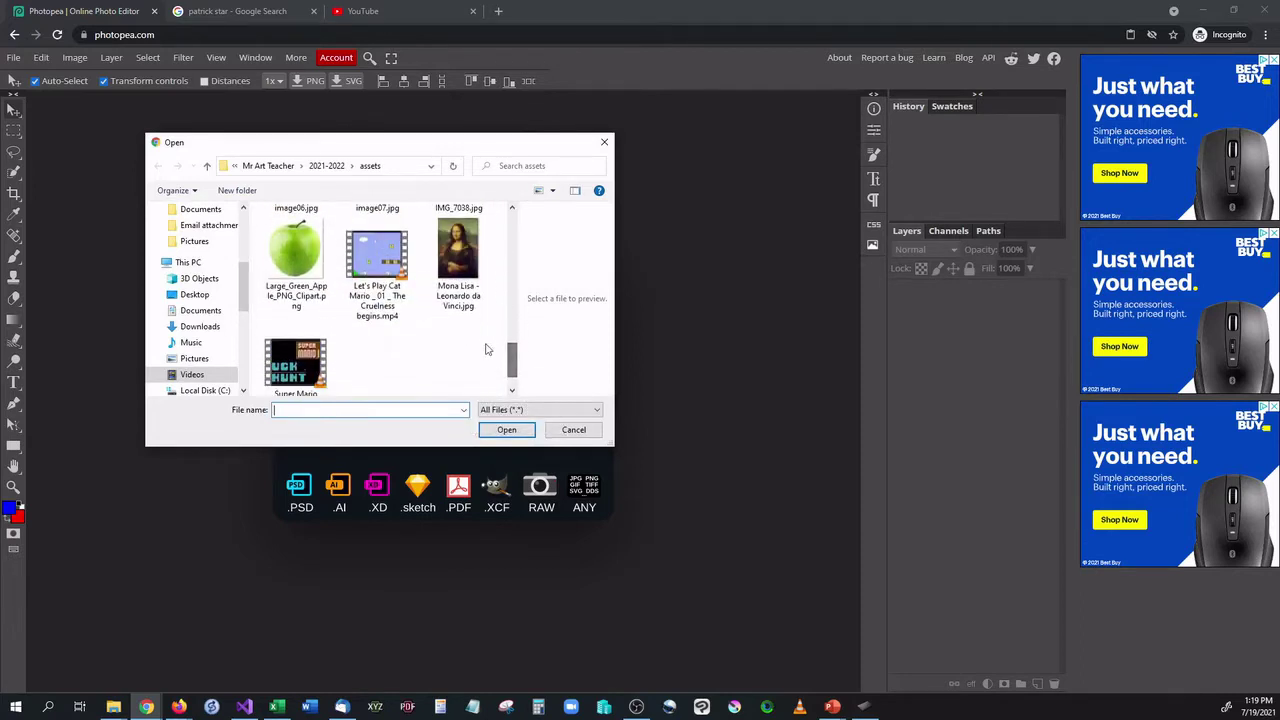
click(470, 305)
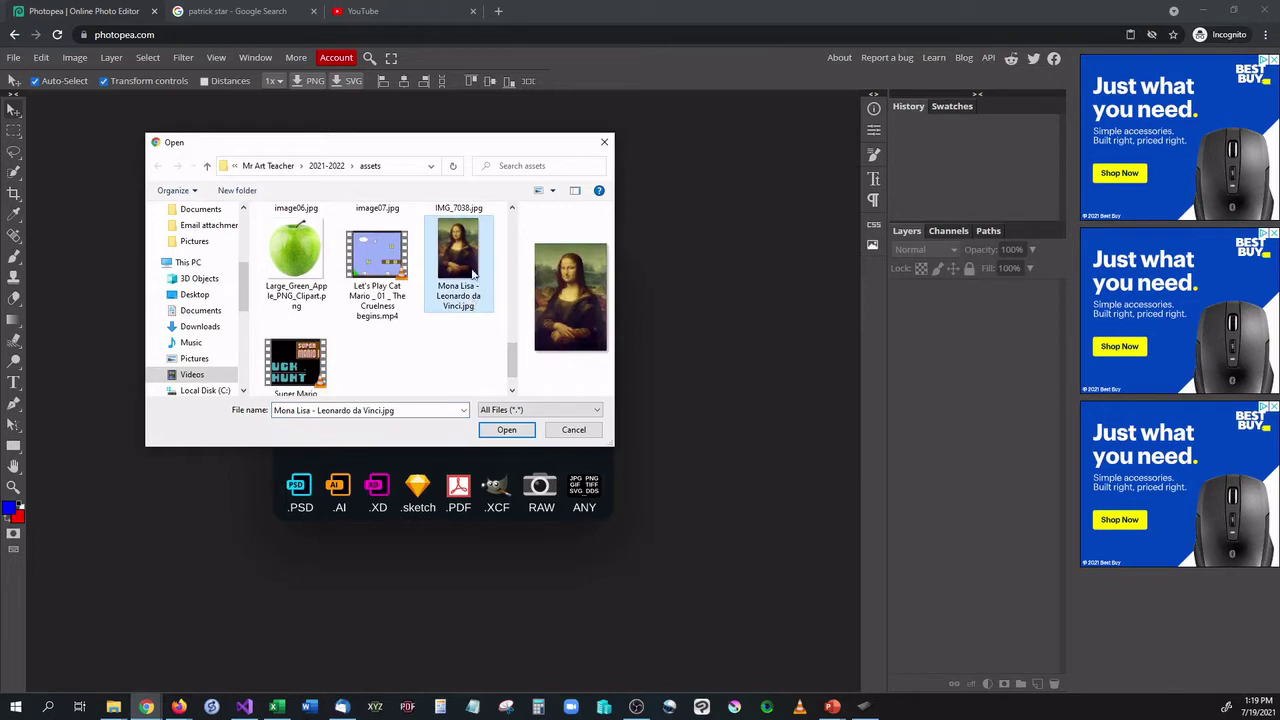
Open Mona Lisa - Leonardo da Vinci.jpg, add an empty Layer 1, fully lock Background, and select Layer 1.
click(507, 431)
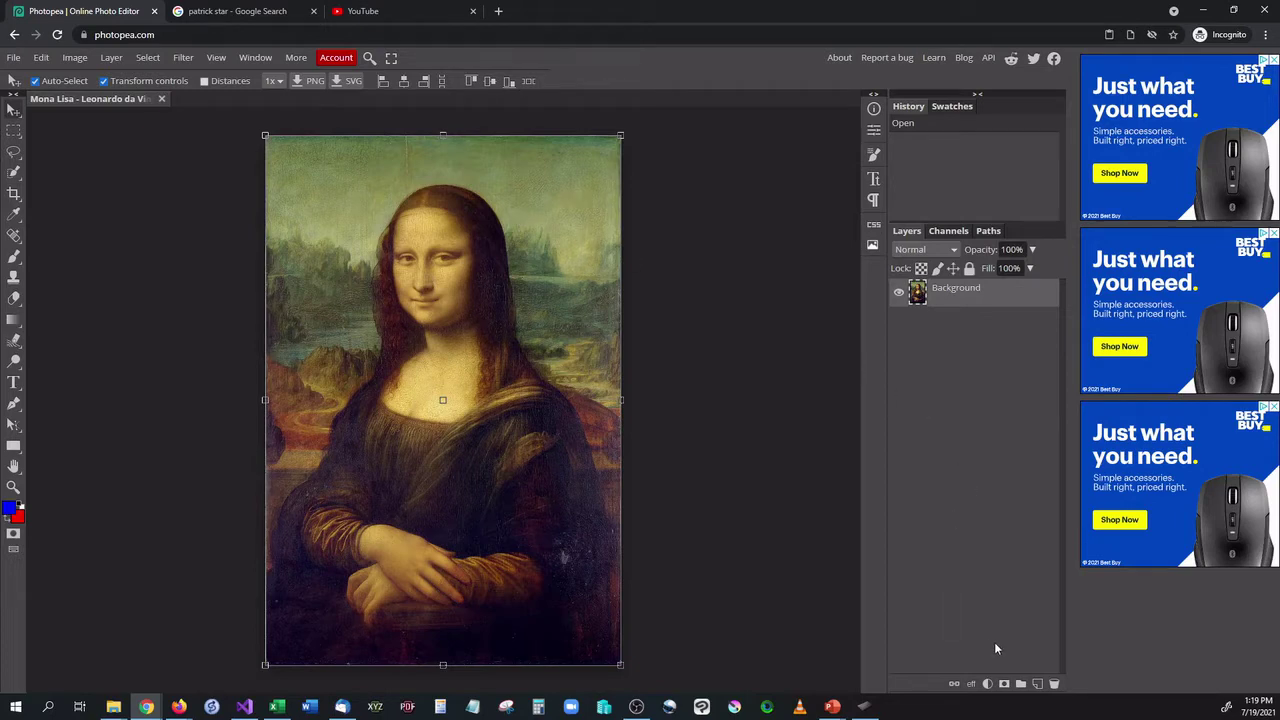
click(1037, 684)
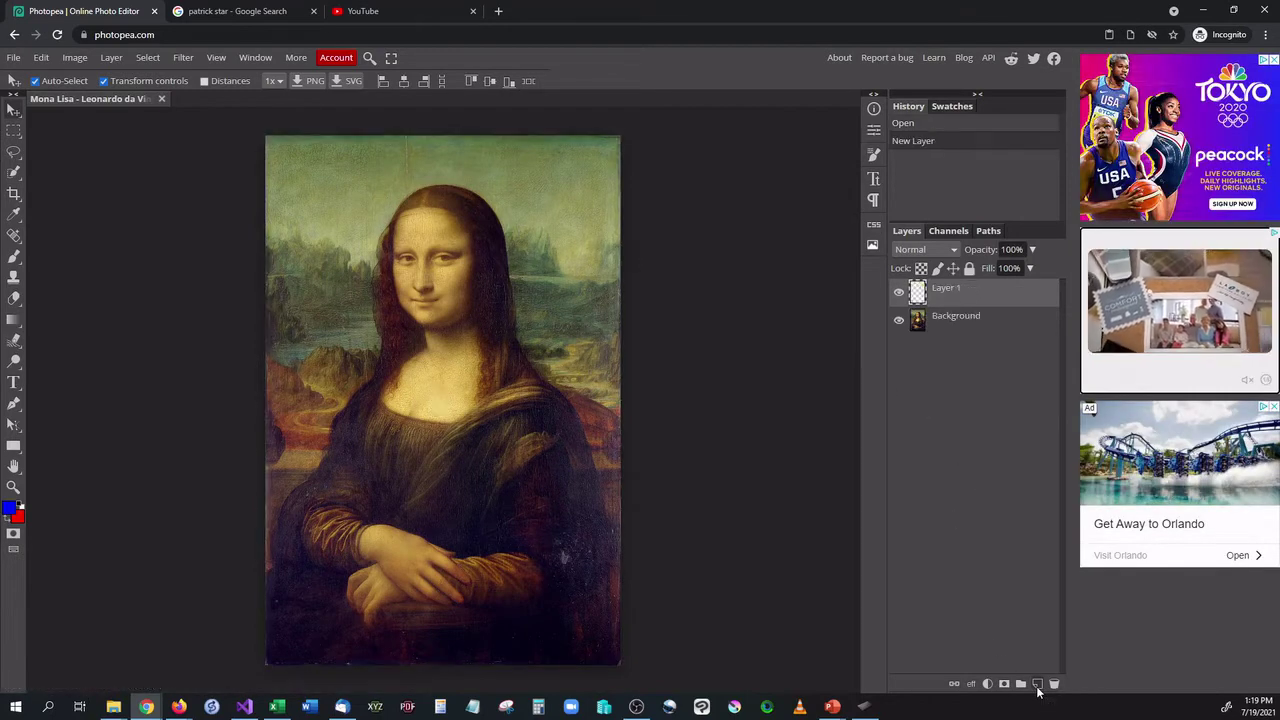
click(966, 322)
right_click(969, 323)
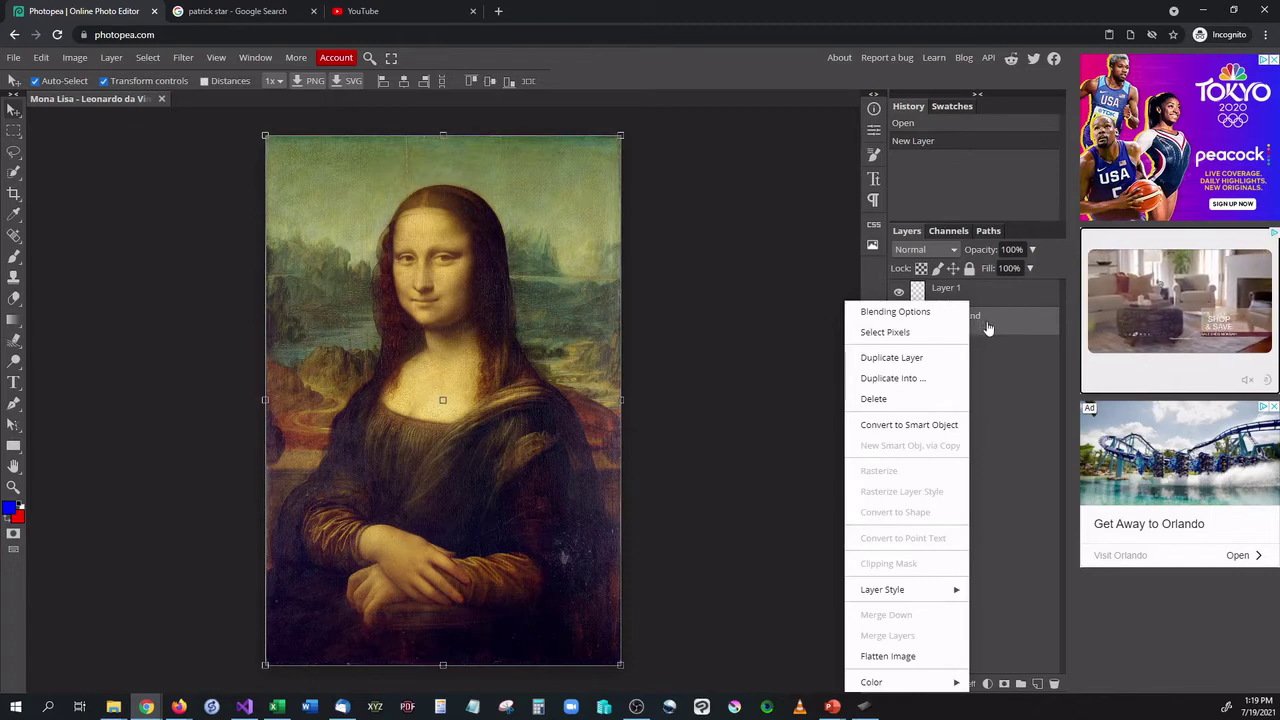
click(983, 322)
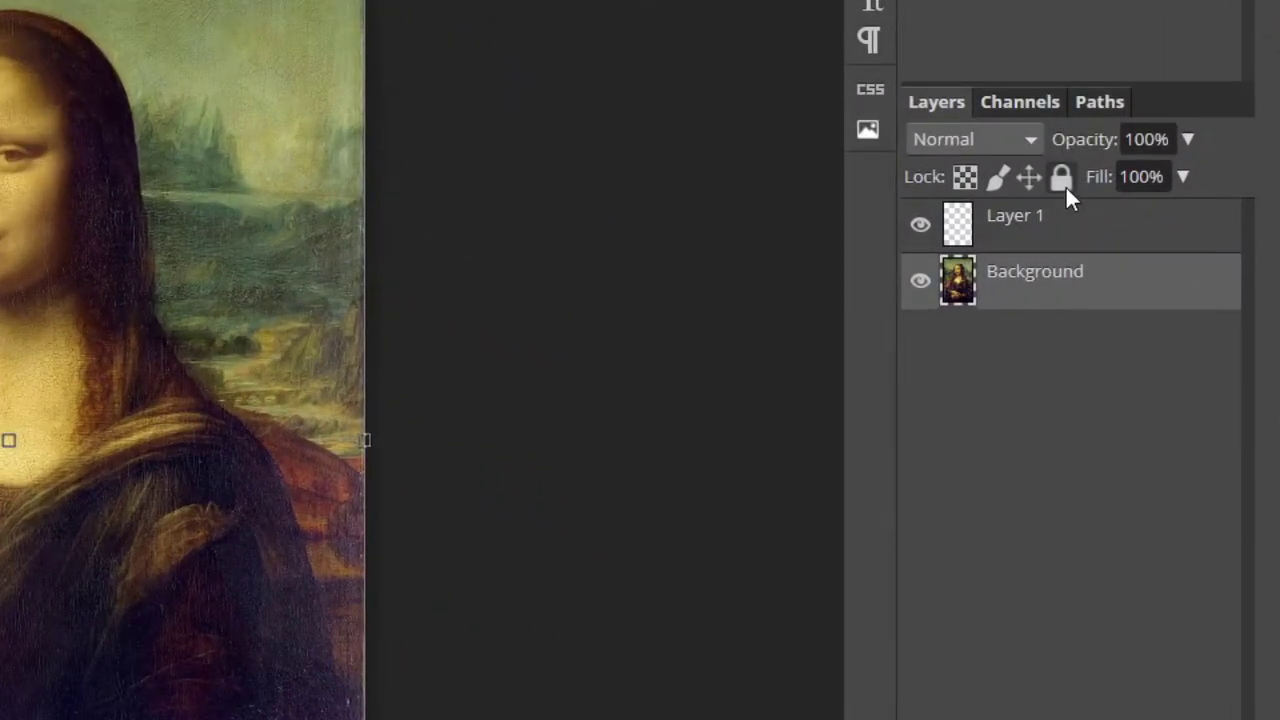
click(1064, 185)
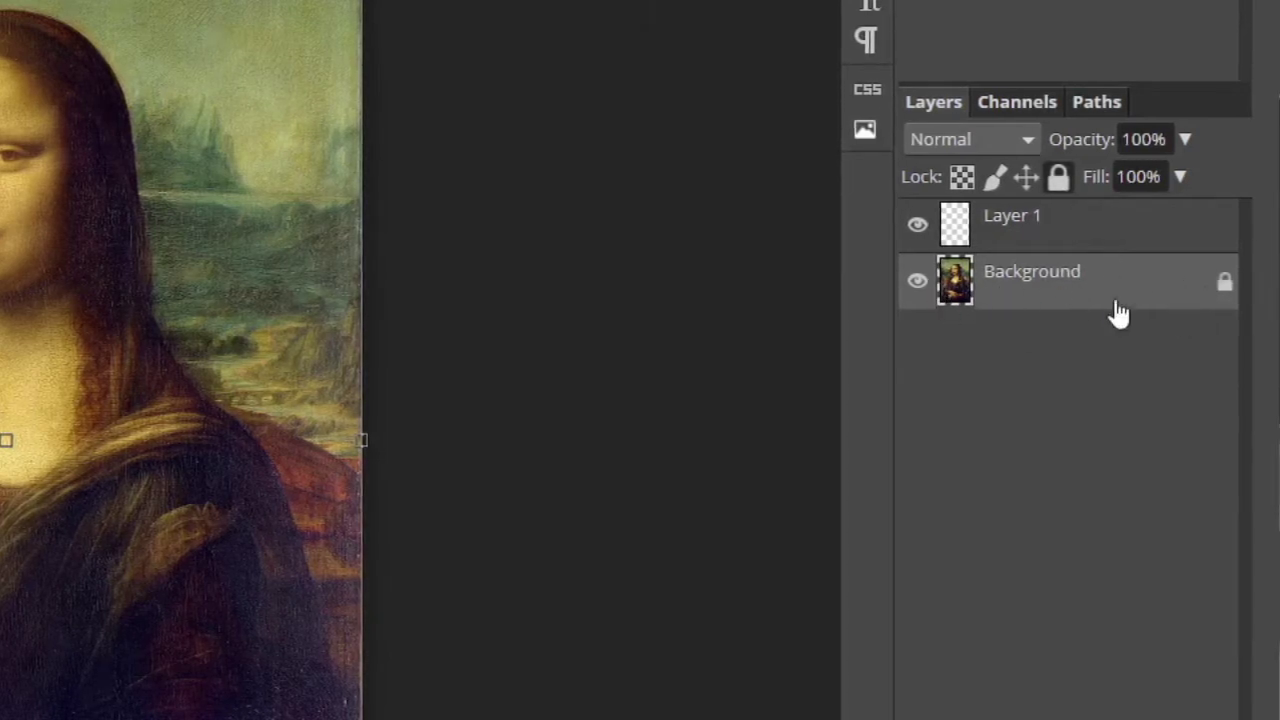
drag(91, 186, 161, 275)
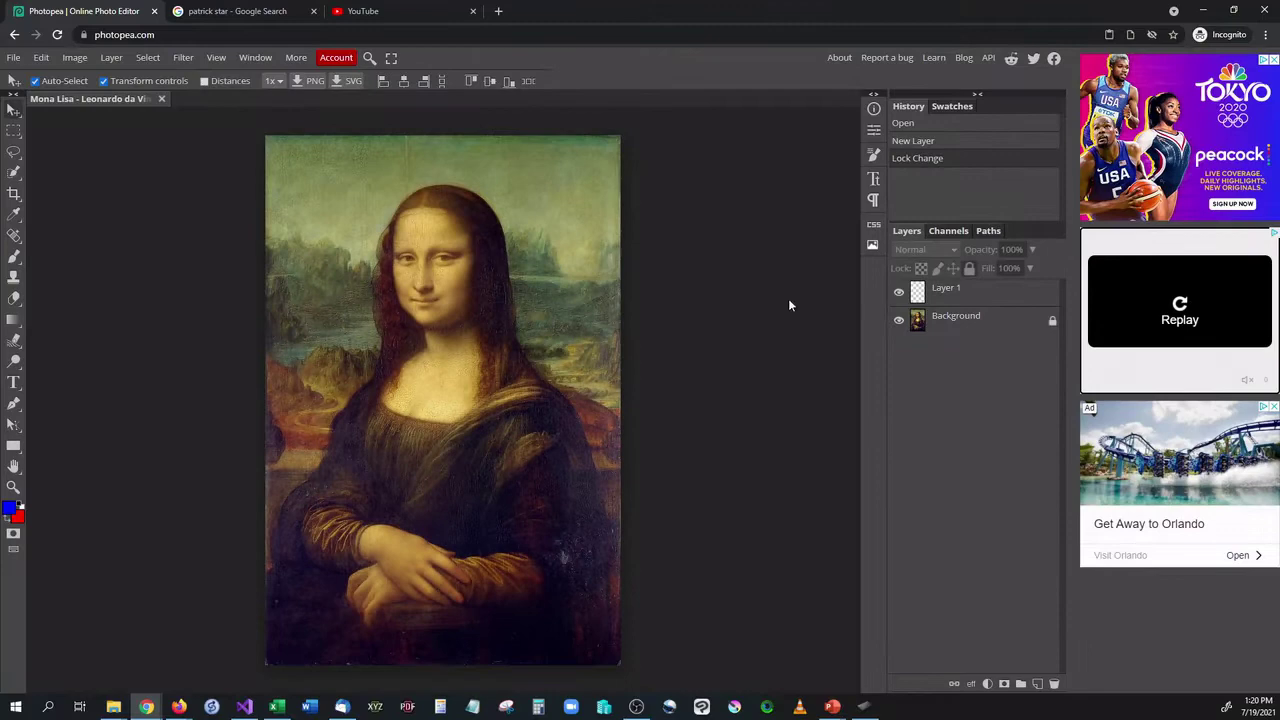
click(1043, 276)
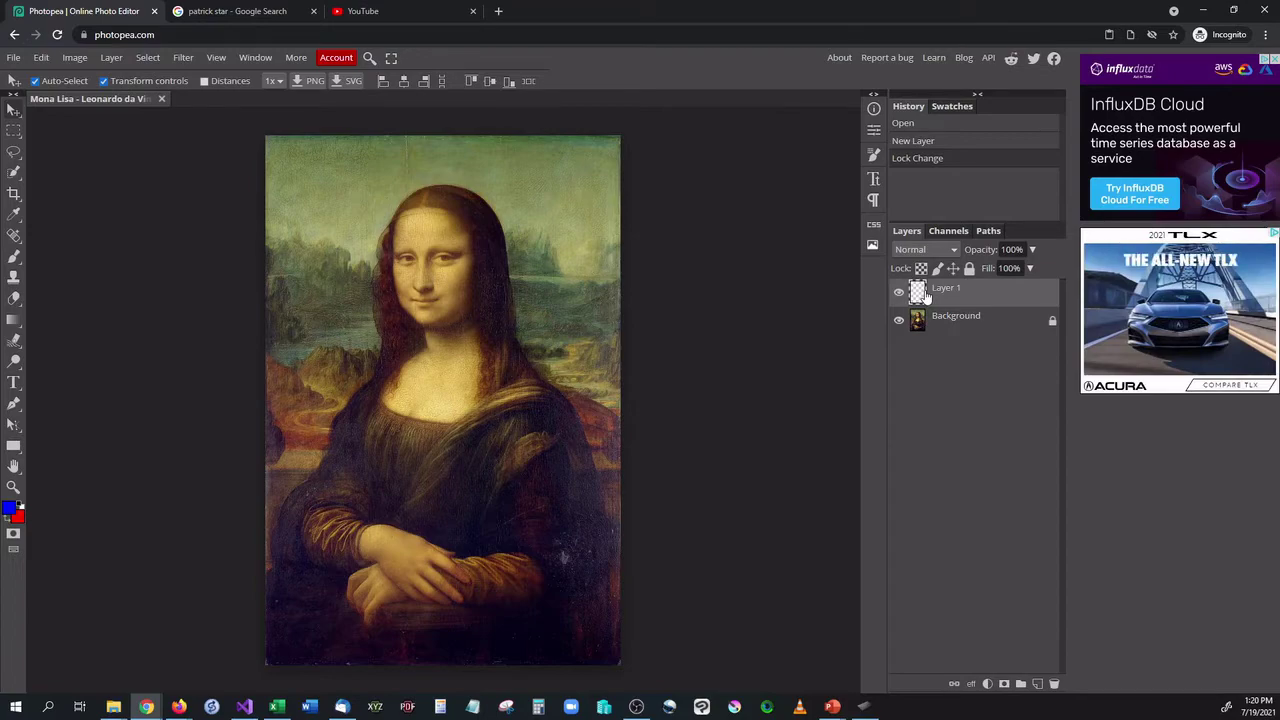
Zoom in with the scroll wheel until Mona Lisa's face fills the canvas.
scroll(706, 286, up, 10)
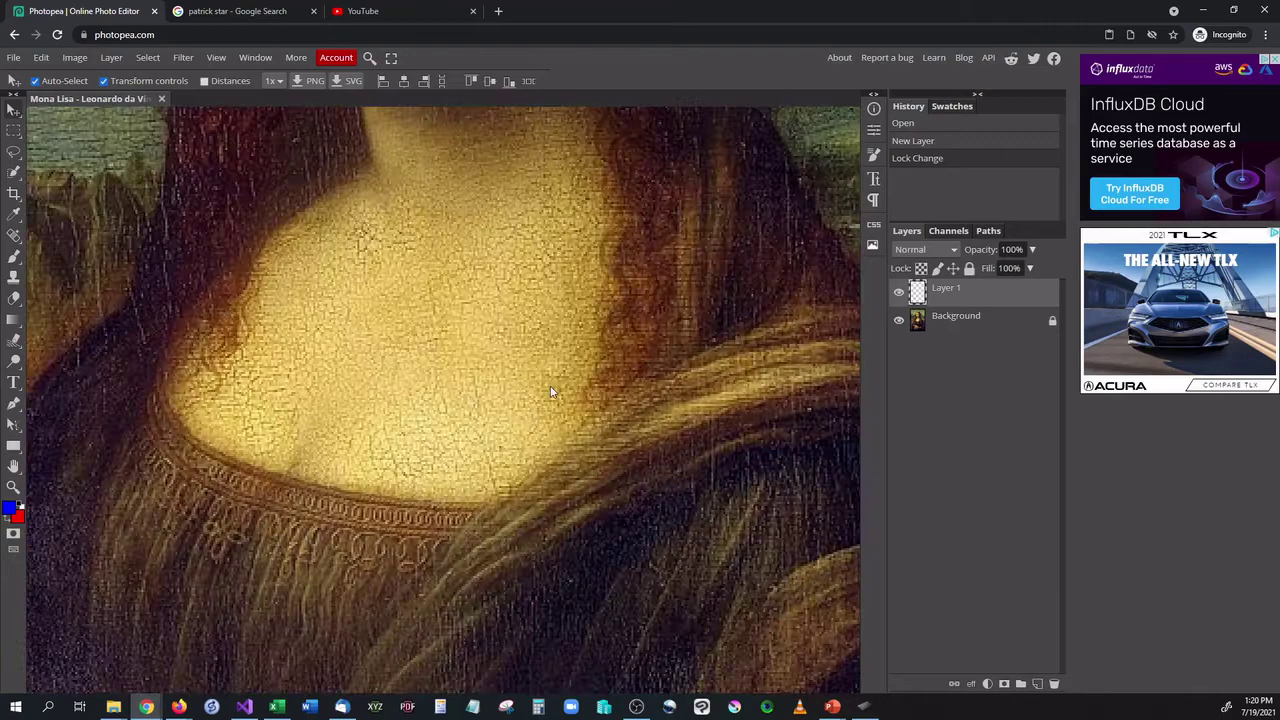
scroll(550, 390, up, 5)
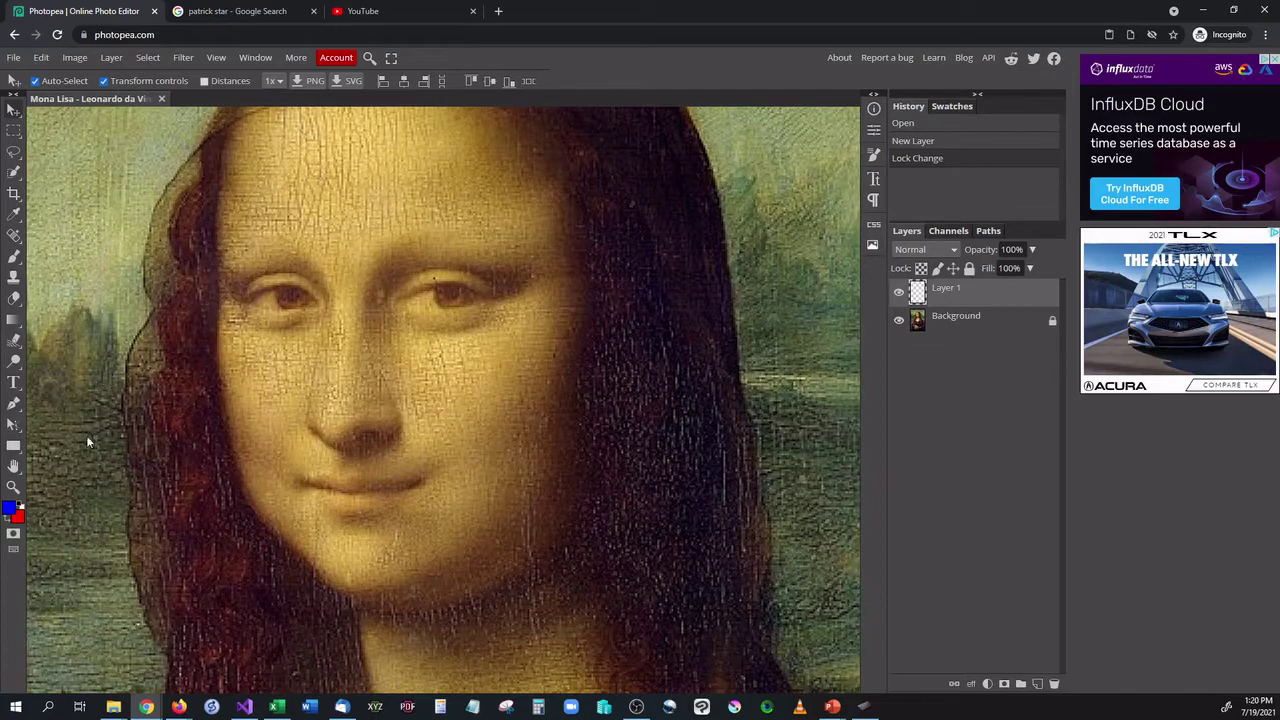
key(ctrl+plus)
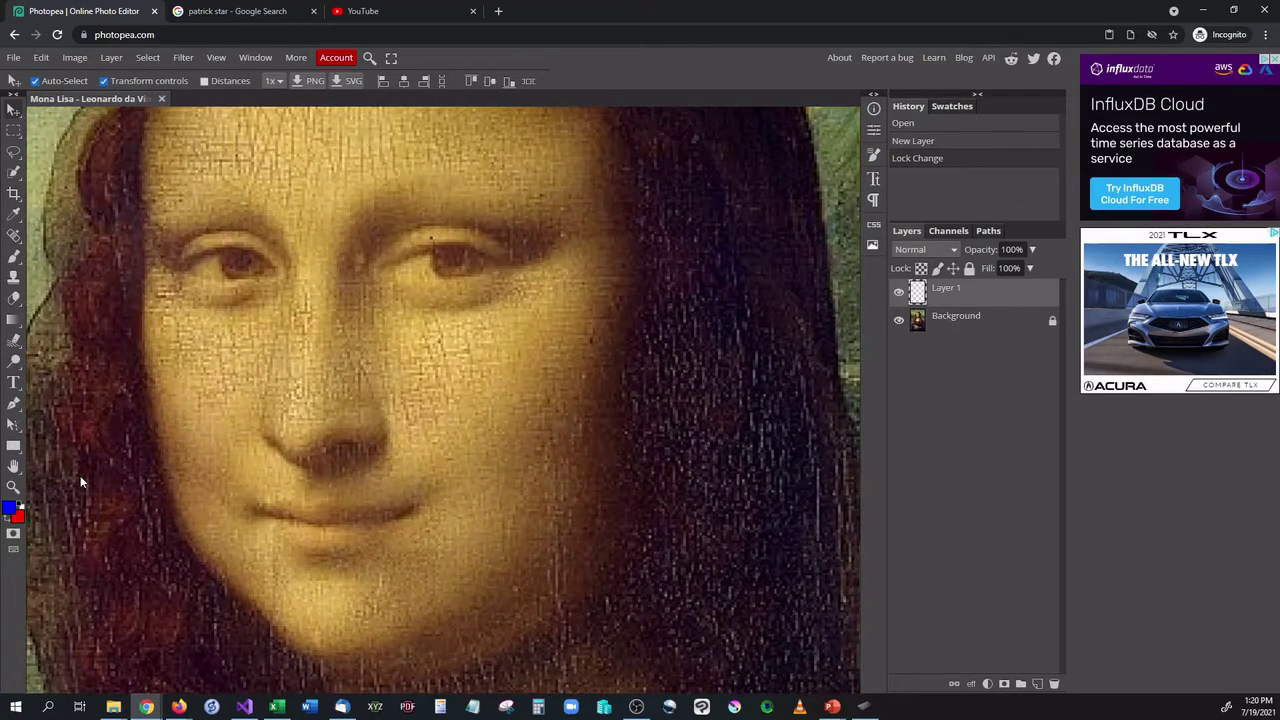
key(ctrl+minus)
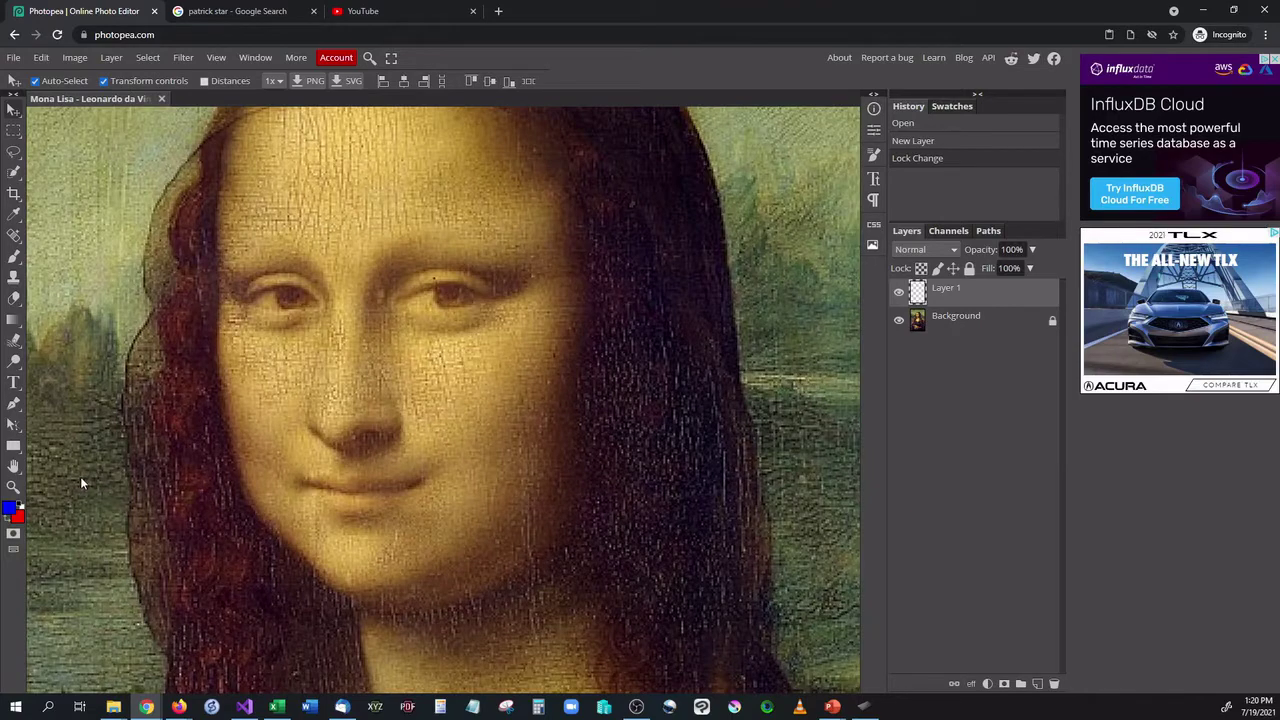
key(ctrl+0)
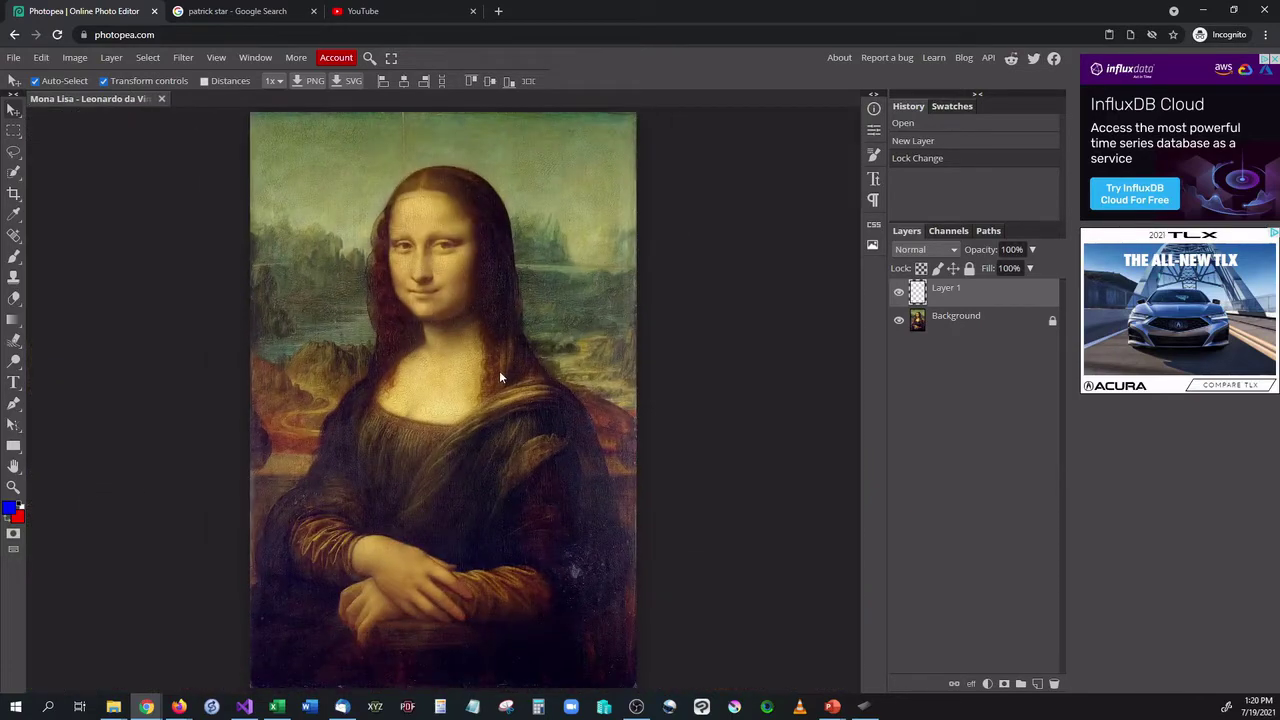
scroll(496, 376, up, 3)
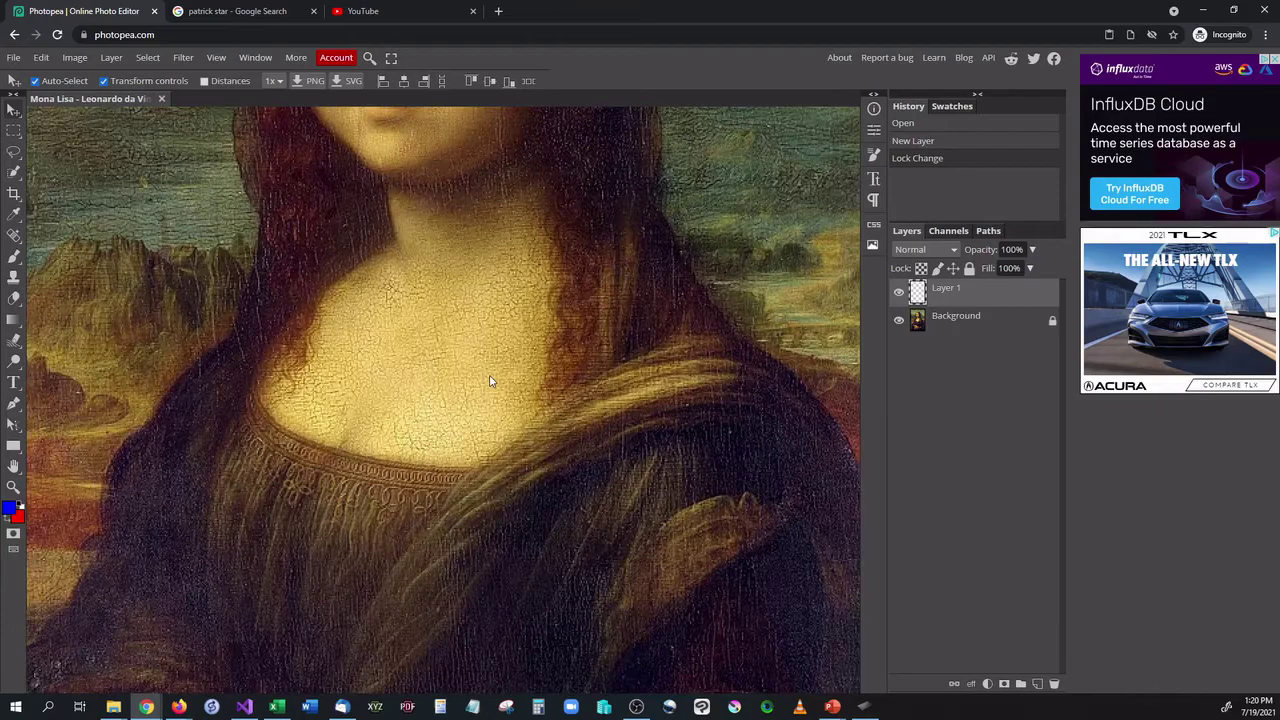
scroll(571, 387, up, 10)
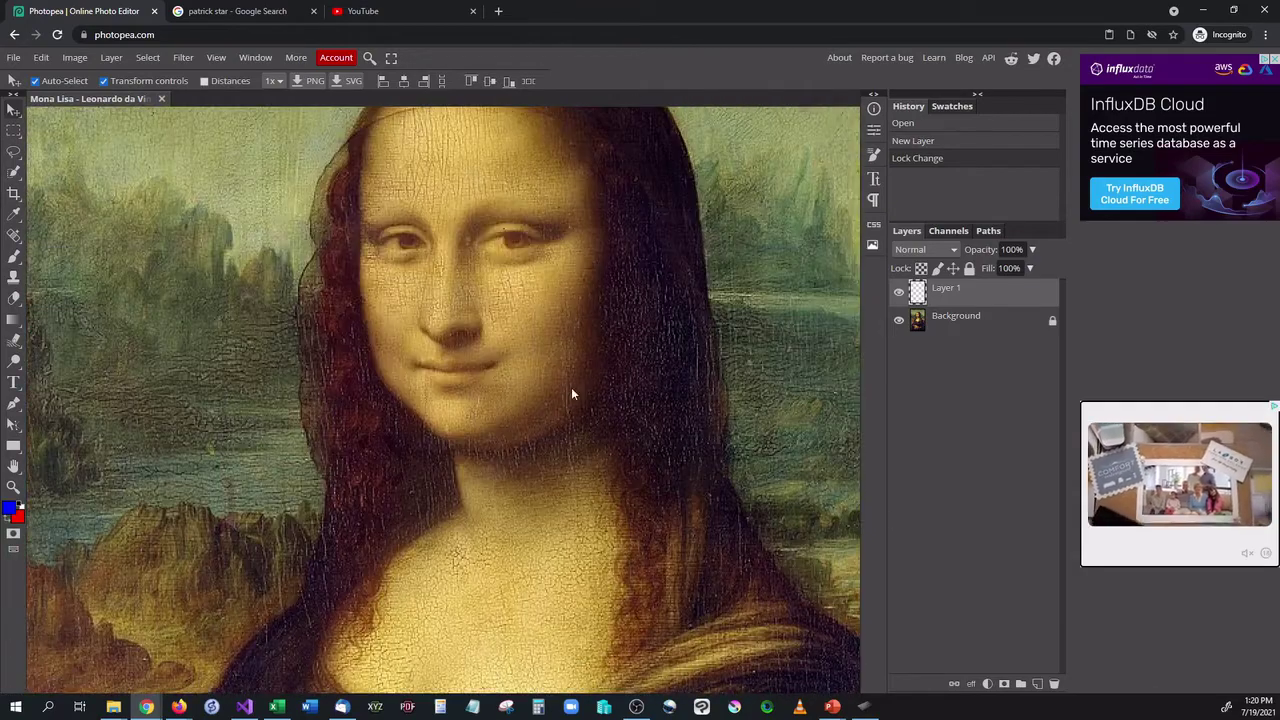
scroll(572, 393, up, 2)
scroll(578, 365, up, 2)
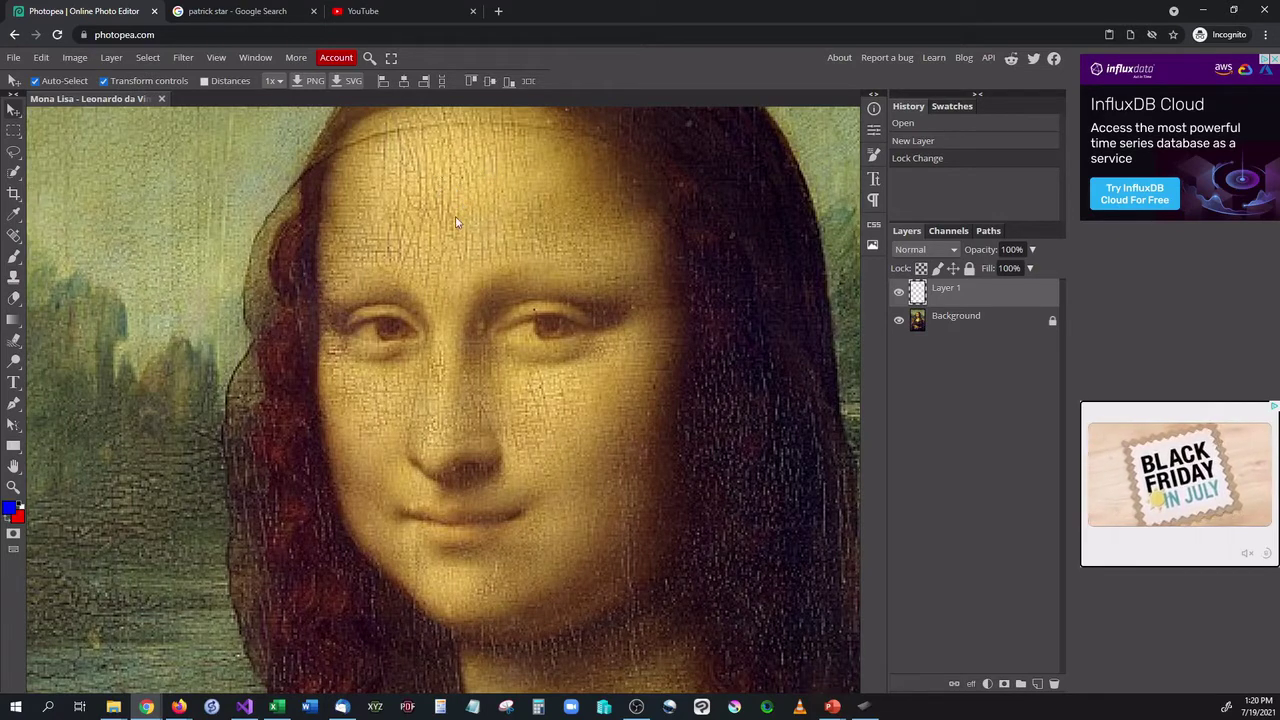
Try out hues and skin tones in the Color Picker, then close it without applying.
click(11, 508)
drag(295, 162, 716, 144)
drag(690, 272, 692, 309)
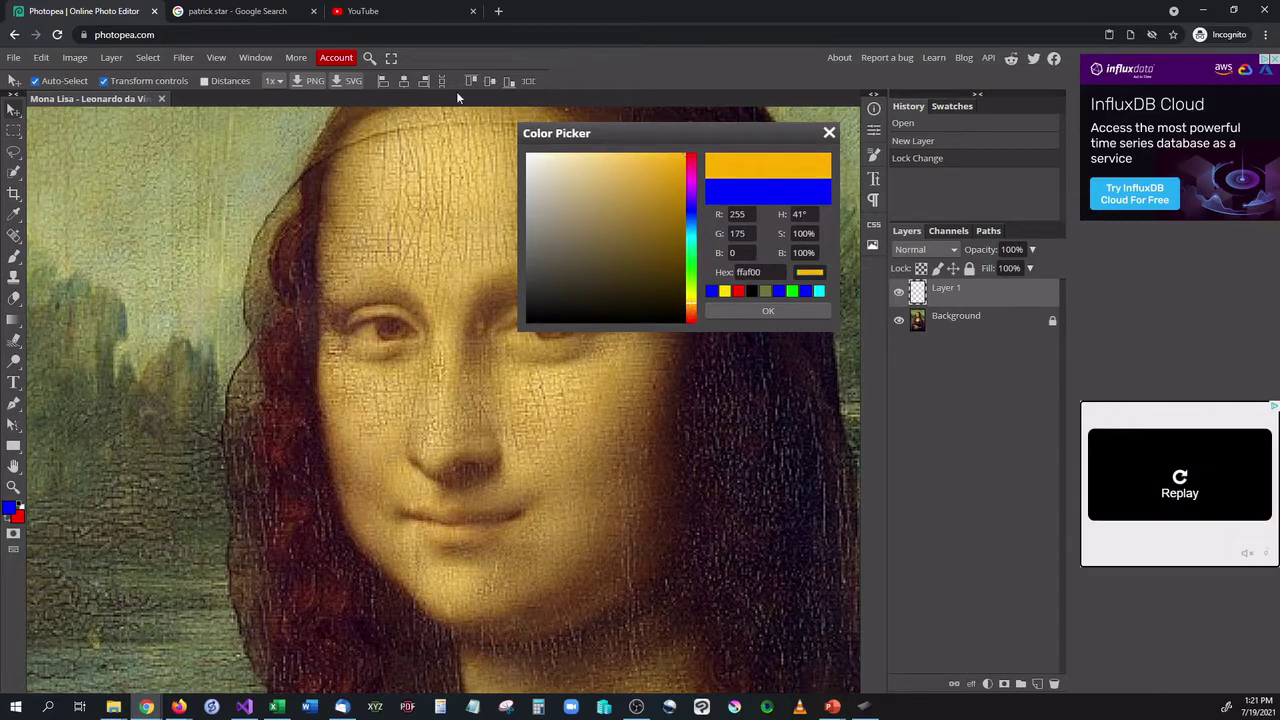
drag(470, 202, 429, 206)
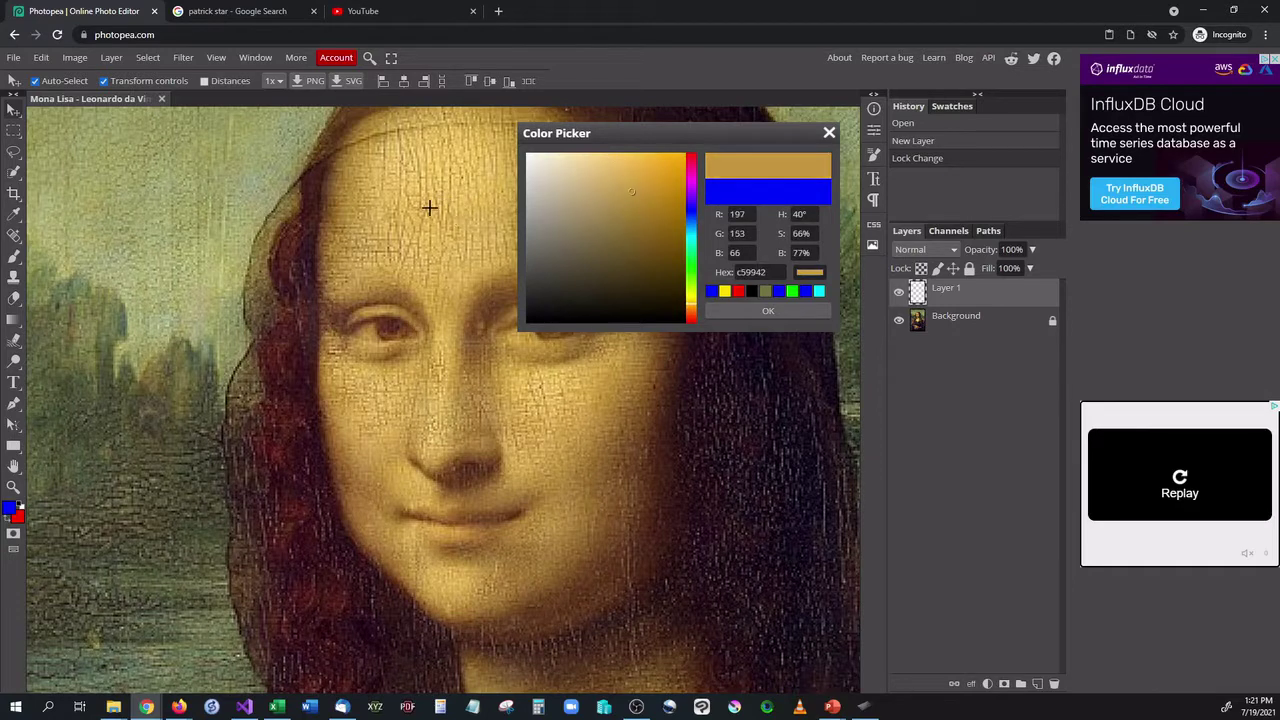
click(691, 180)
click(662, 313)
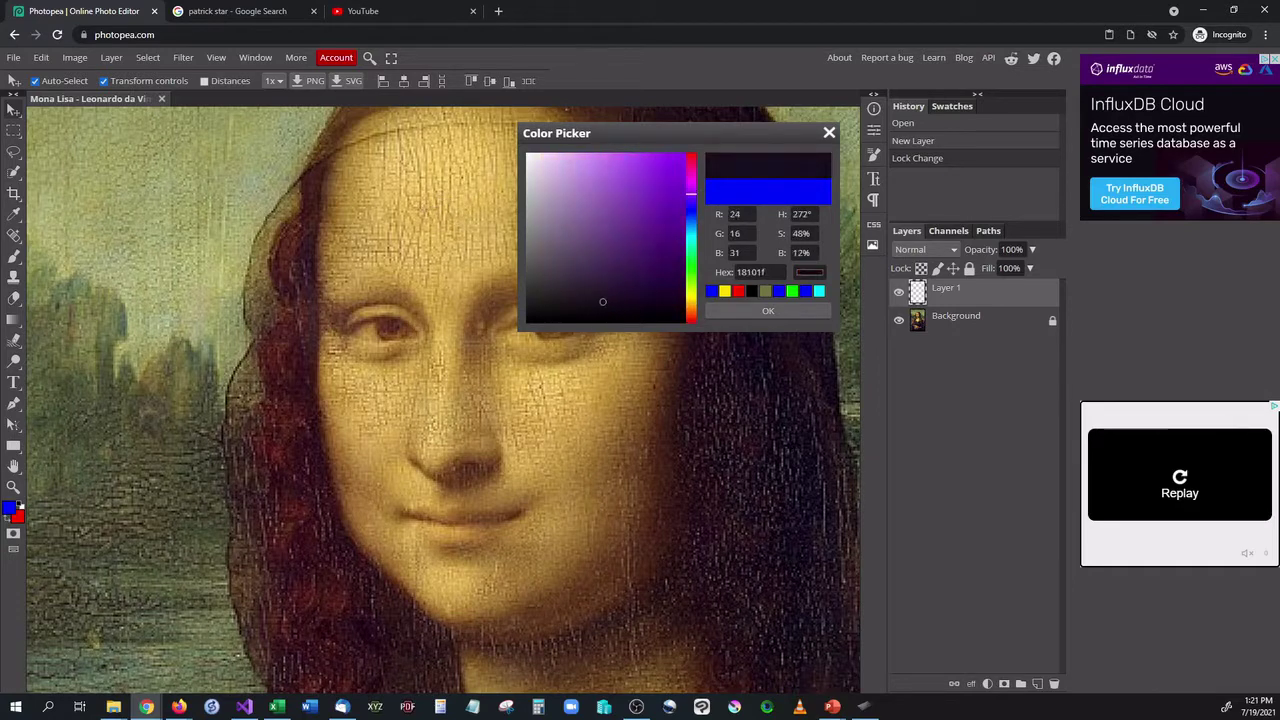
drag(611, 438, 488, 315)
click(828, 136)
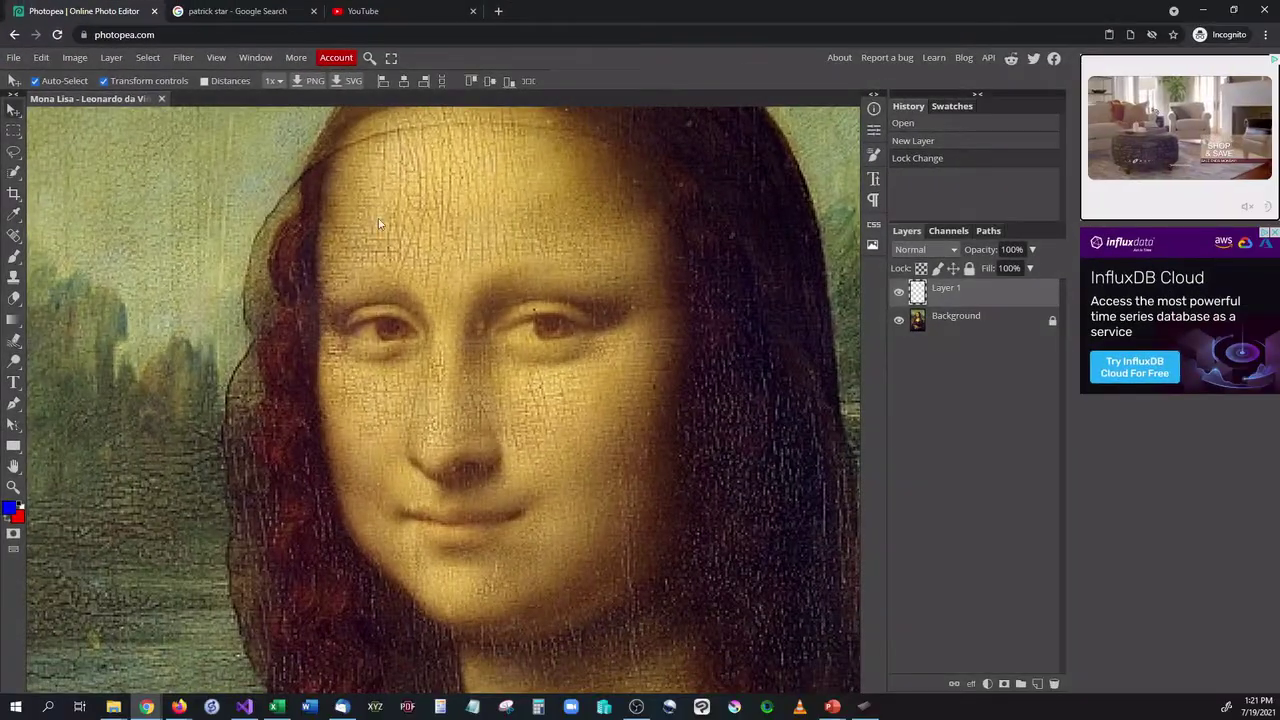
Sample the forehead's light skin tone with the Eyedropper.
key(i)
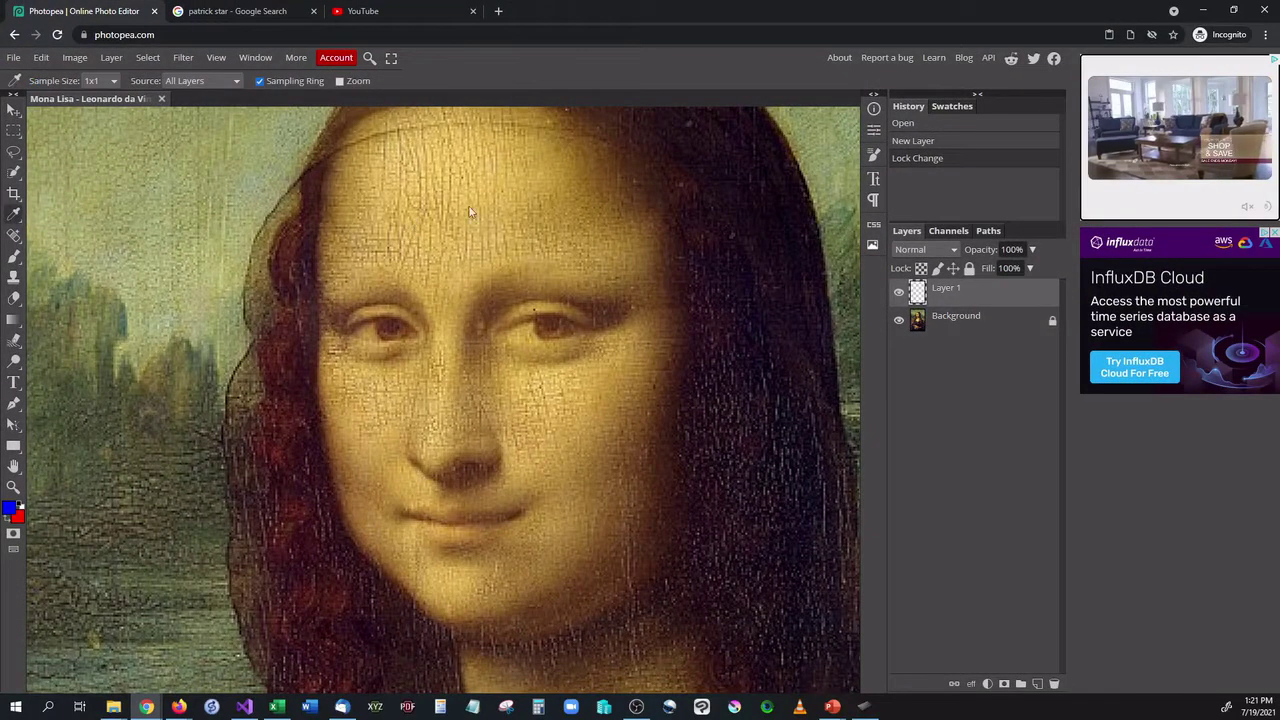
click(746, 252)
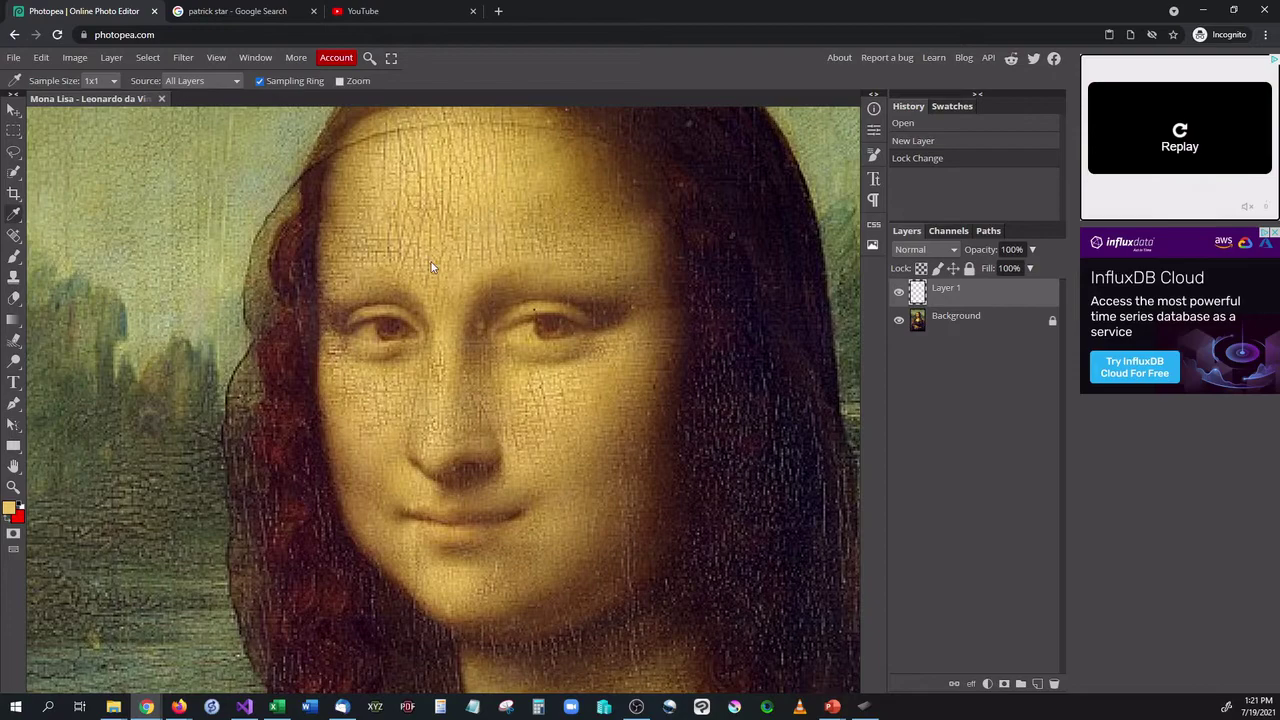
drag(600, 207, 410, 228)
click(483, 196)
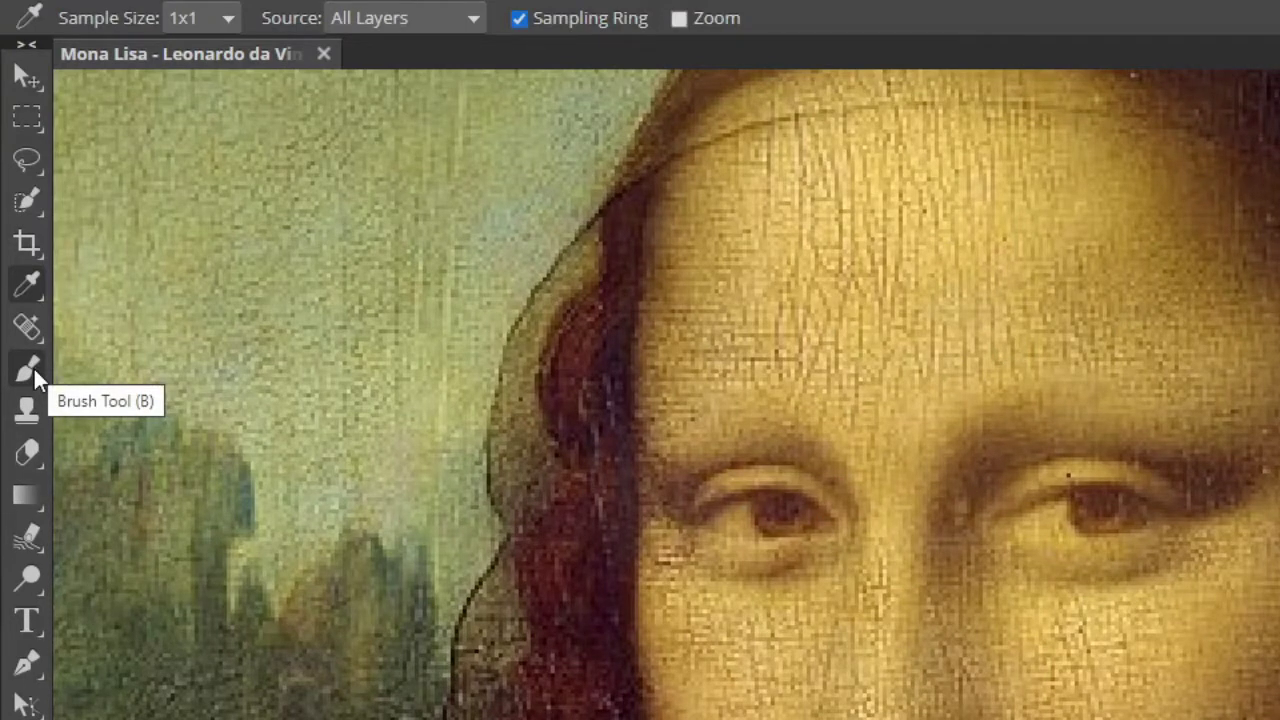
Set the Brush to 15 px and resample the forehead colour RGB 219,179,84.
click(34, 369)
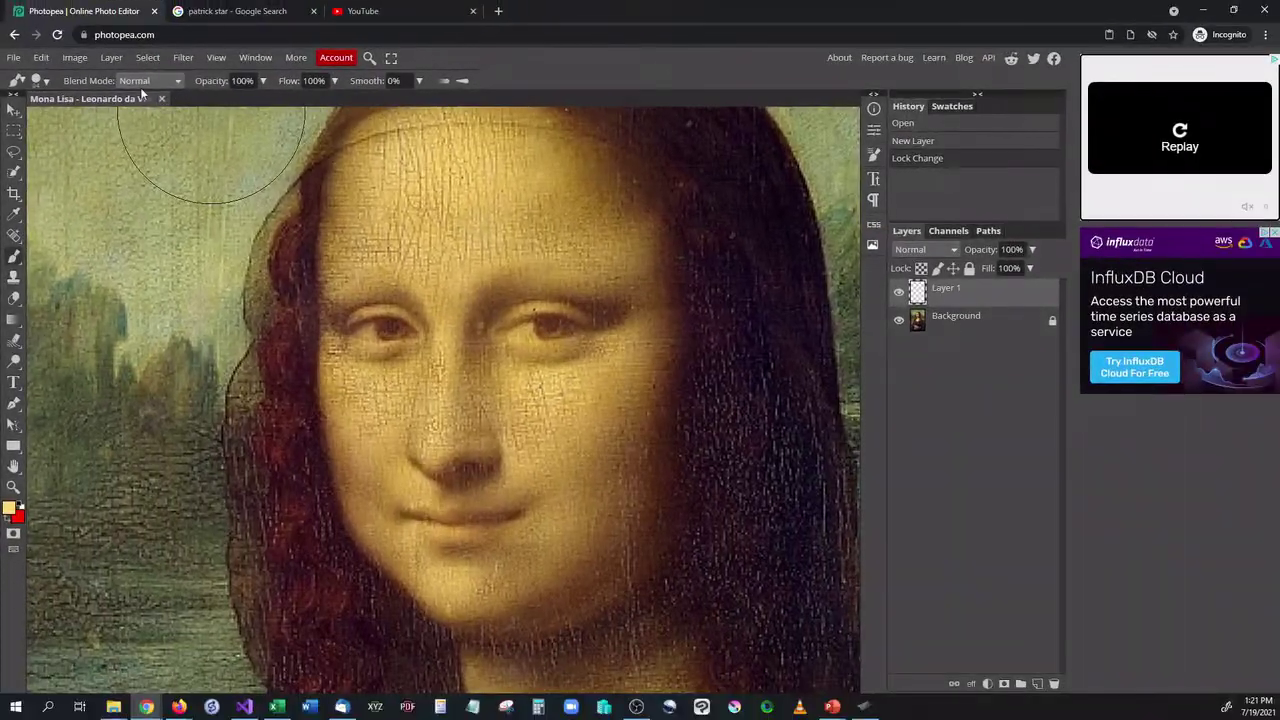
click(44, 80)
drag(142, 120, 127, 120)
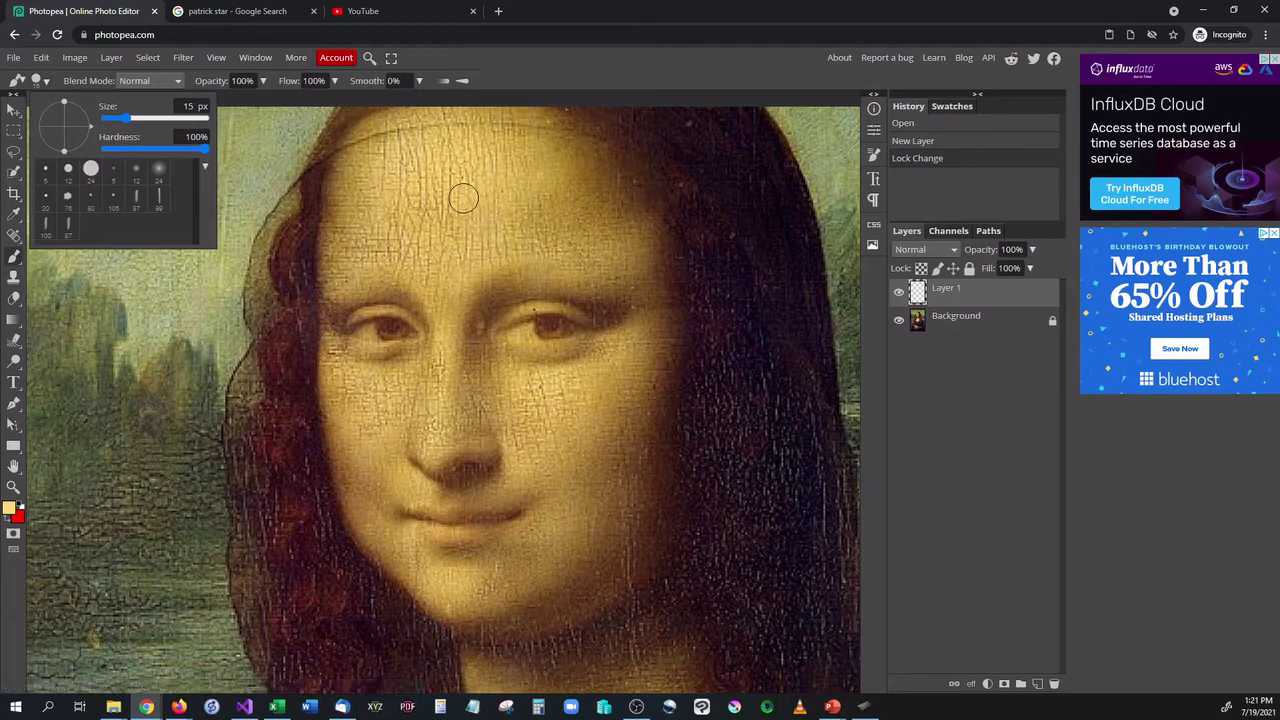
key(Escape)
key(i)
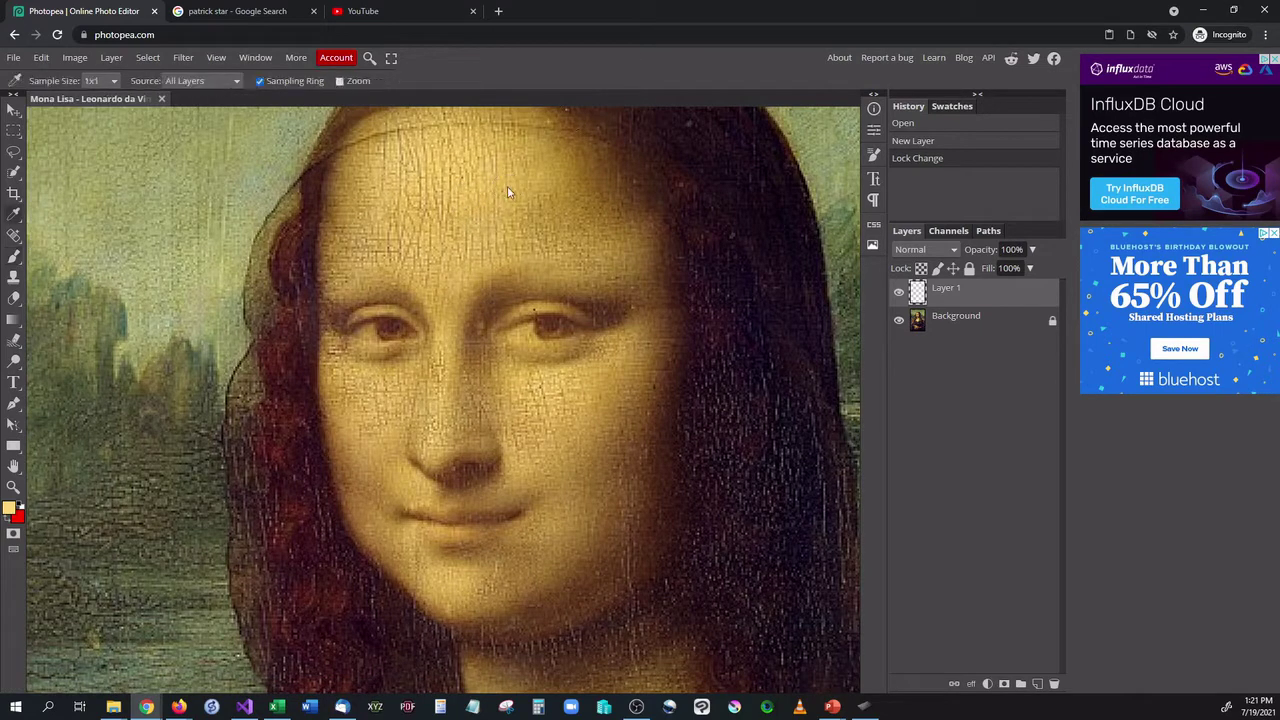
click(468, 186)
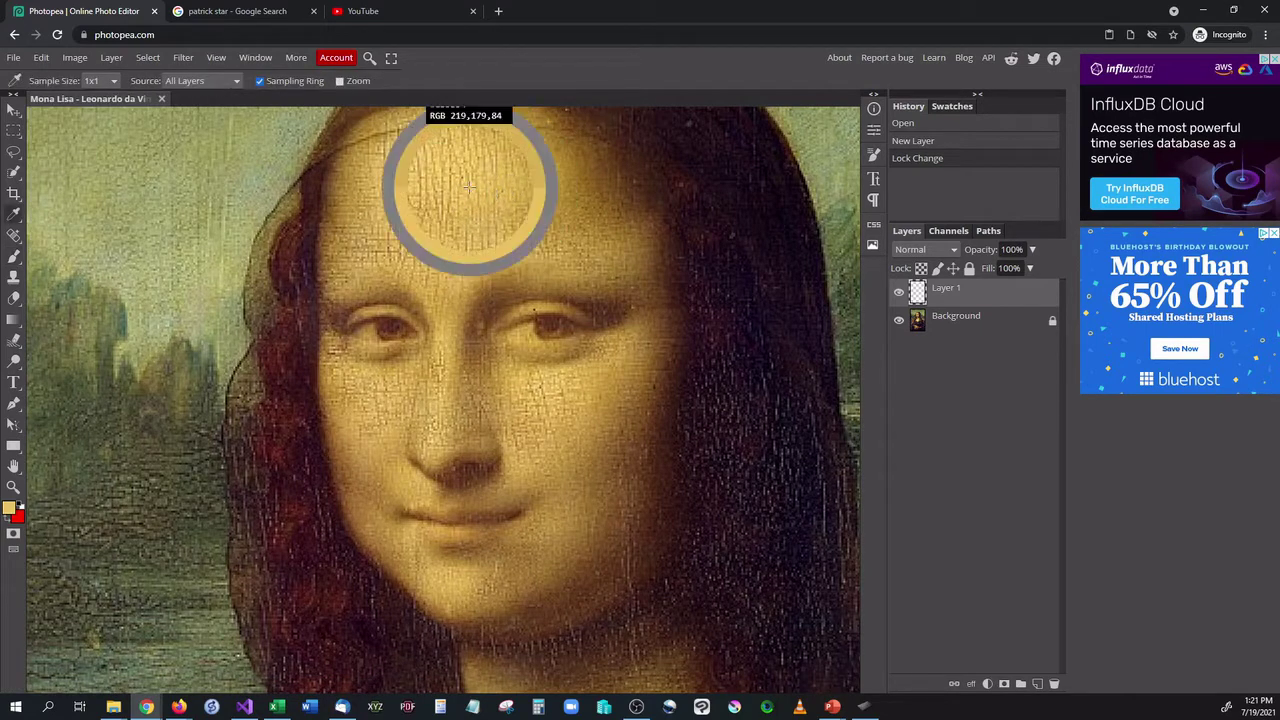
Paint light yellow strokes on the forehead and a dark brown stroke beside the nose near the eye.
key(b)
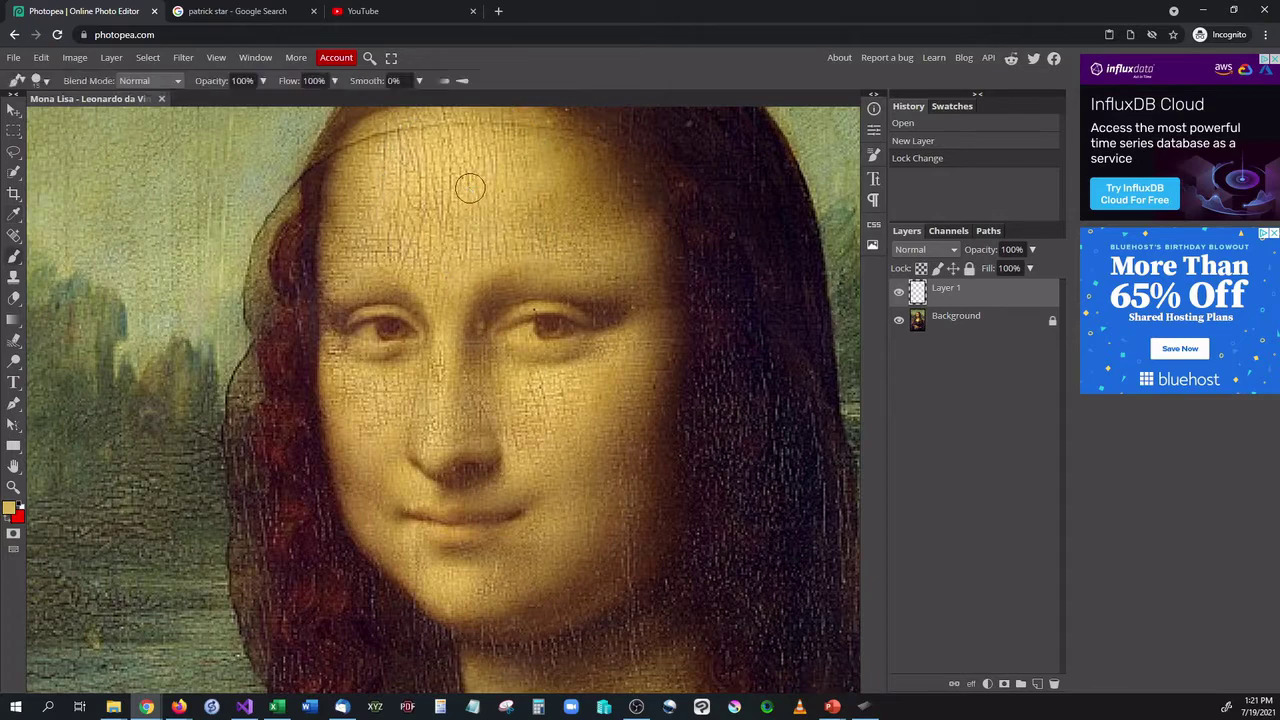
mouse_move(468, 190)
mouse_down()
mouse_move(448, 266)
mouse_move(480, 246)
mouse_up()
key(i)
key(b)
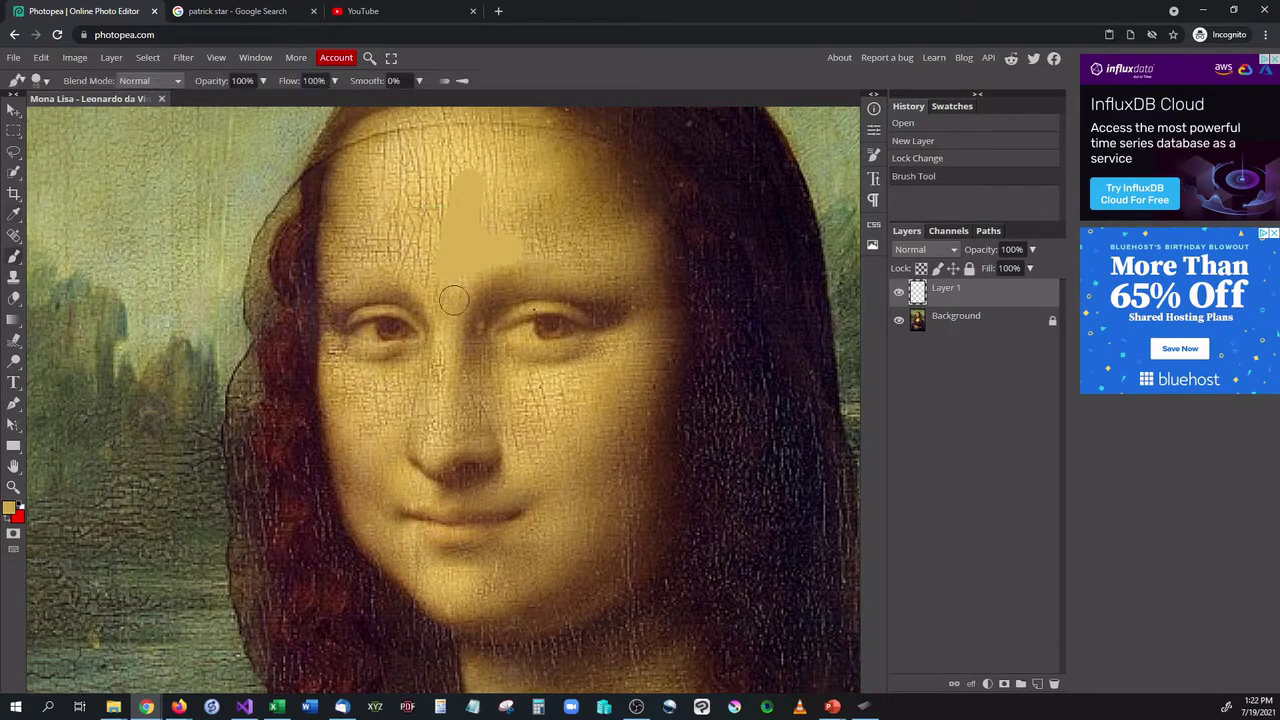
mouse_move(456, 292)
mouse_down()
mouse_move(442, 347)
mouse_move(458, 287)
mouse_move(444, 378)
mouse_move(474, 350)
mouse_move(514, 358)
mouse_up()
key(i)
click(474, 365)
key(b)
key(i)
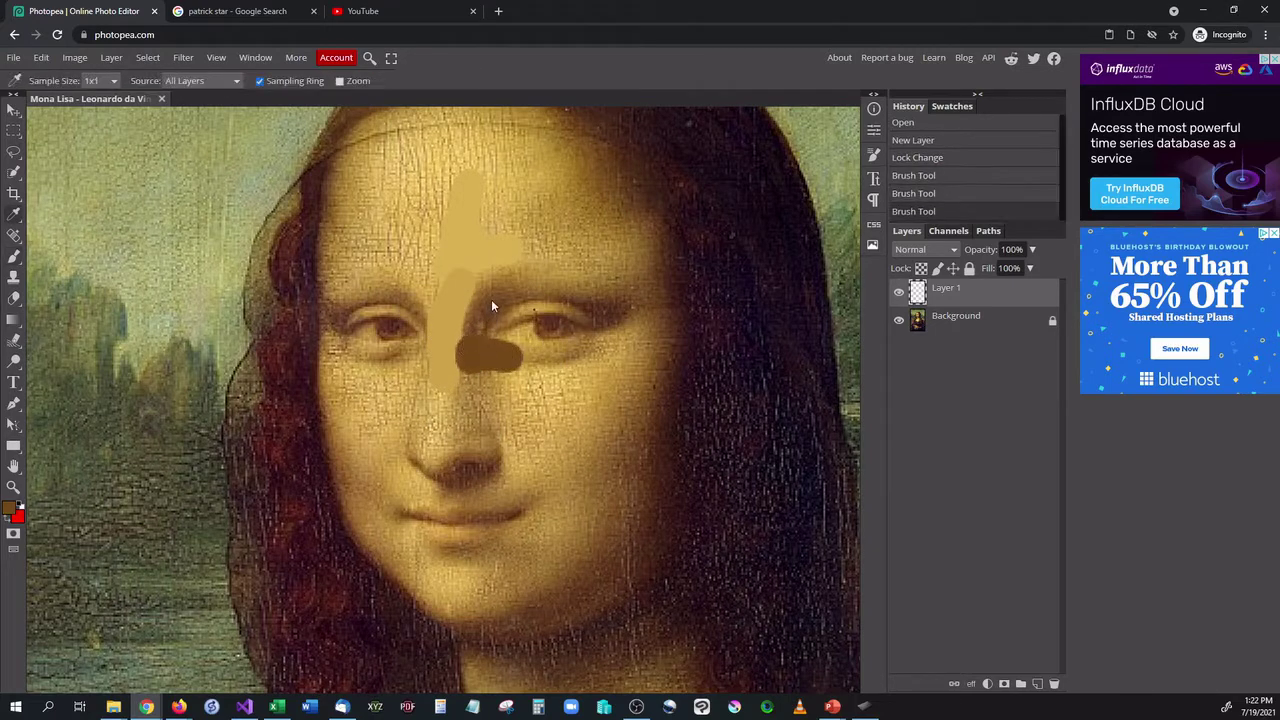
key(b)
key(i)
mouse_move(513, 290)
mouse_down()
mouse_move(530, 298)
mouse_move(505, 312)
mouse_move(575, 300)
mouse_move(571, 280)
mouse_move(590, 285)
mouse_up()
key(b)
Layer sampled tan strokes over the brown curve, the eye, and across the forehead.
key(i)
click(539, 287)
key(b)
key(i)
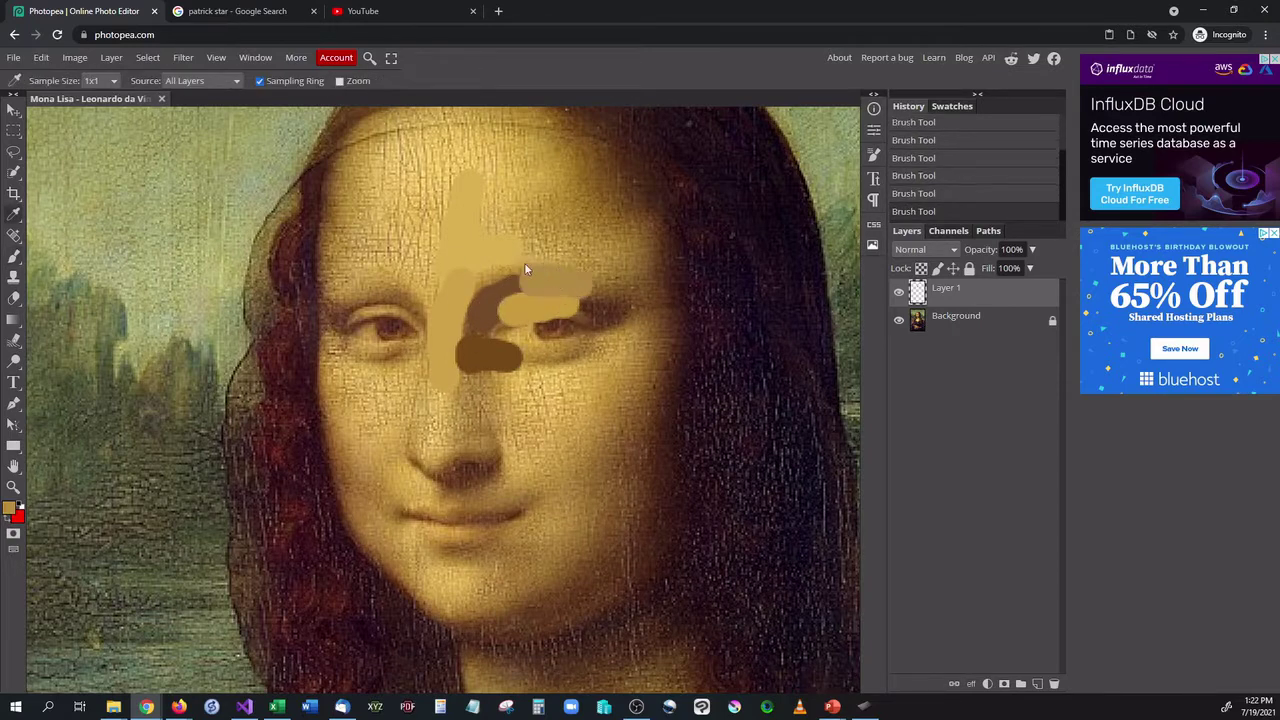
click(501, 271)
key(b)
drag(510, 262, 470, 292)
key(i)
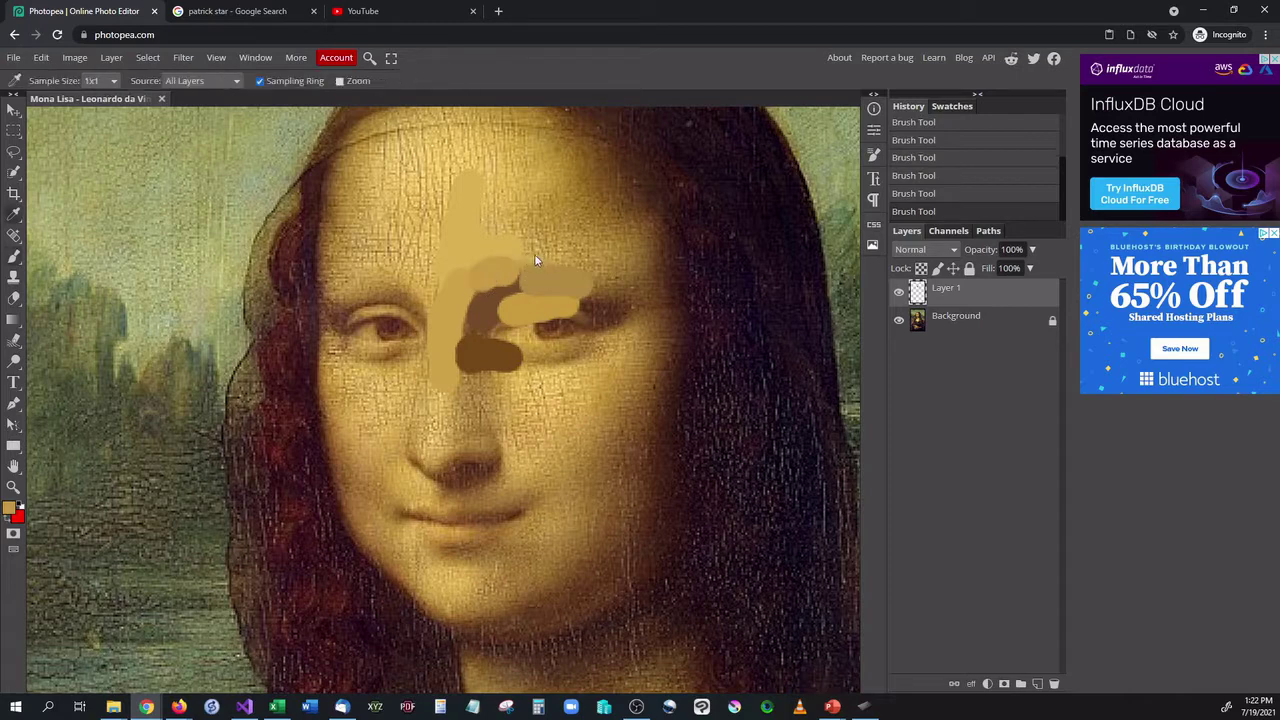
key(b)
mouse_move(530, 260)
mouse_down()
mouse_move(586, 259)
mouse_move(573, 238)
mouse_move(522, 232)
mouse_up()
key(i)
click(573, 240)
key(b)
key(i)
click(505, 222)
key(b)
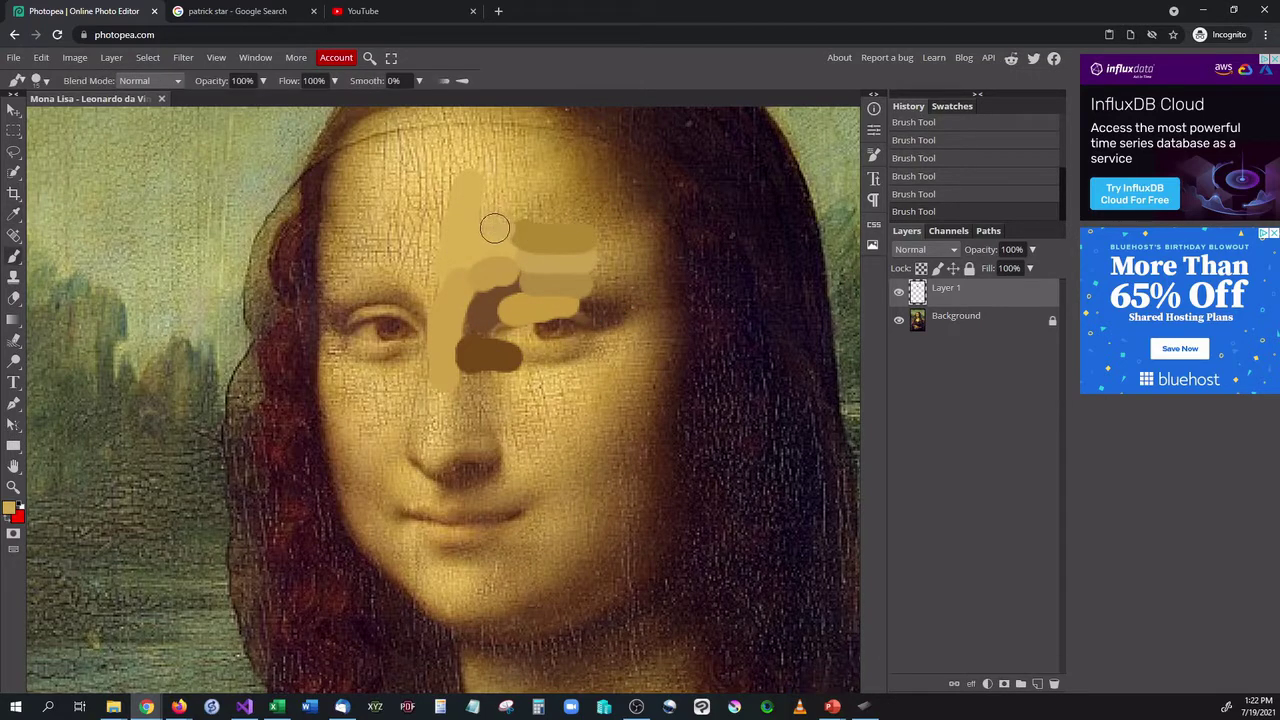
key(i)
click(516, 200)
key(b)
mouse_move(511, 195)
mouse_down()
mouse_move(547, 213)
mouse_move(560, 200)
mouse_move(545, 192)
mouse_up()
key(i)
click(588, 211)
key(b)
key(i)
click(621, 232)
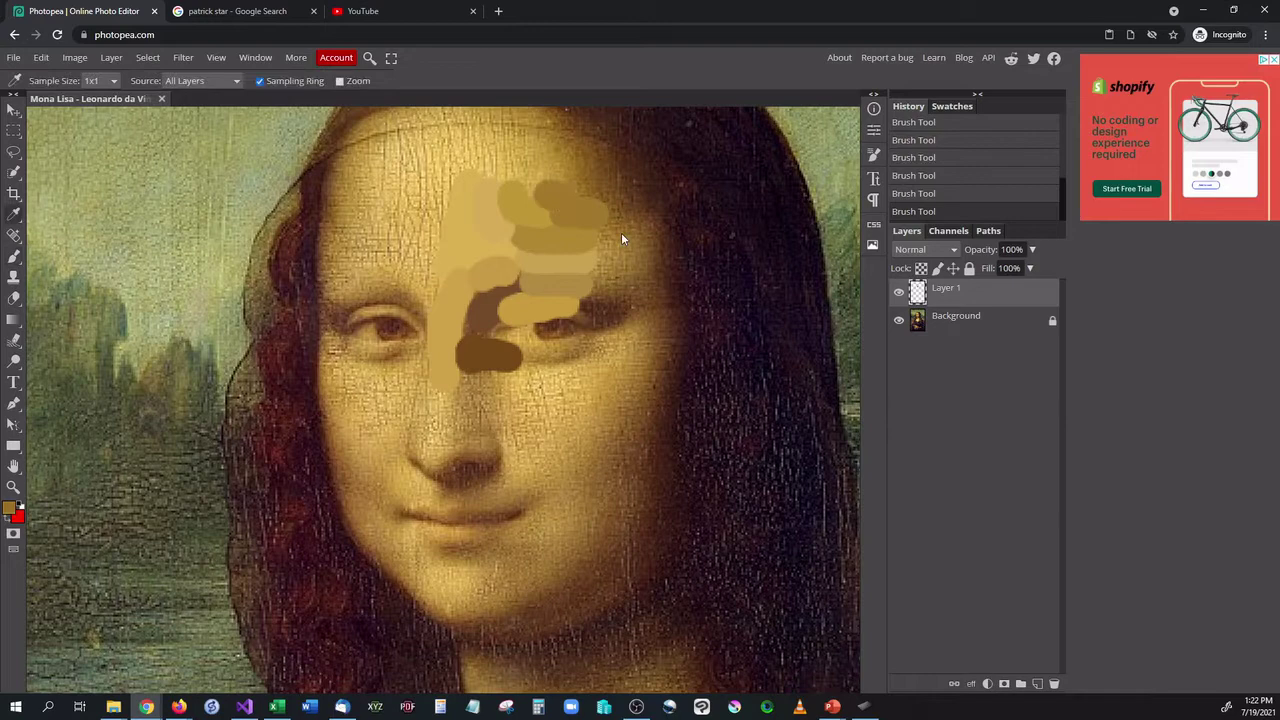
key(b)
mouse_move(611, 233)
mouse_down()
mouse_move(604, 264)
mouse_move(633, 293)
mouse_move(598, 316)
mouse_up()
Dab dark browns sampled near the eye around its outer edge.
key(i)
click(620, 276)
key(b)
key(i)
click(607, 293)
key(b)
key(i)
click(614, 317)
key(b)
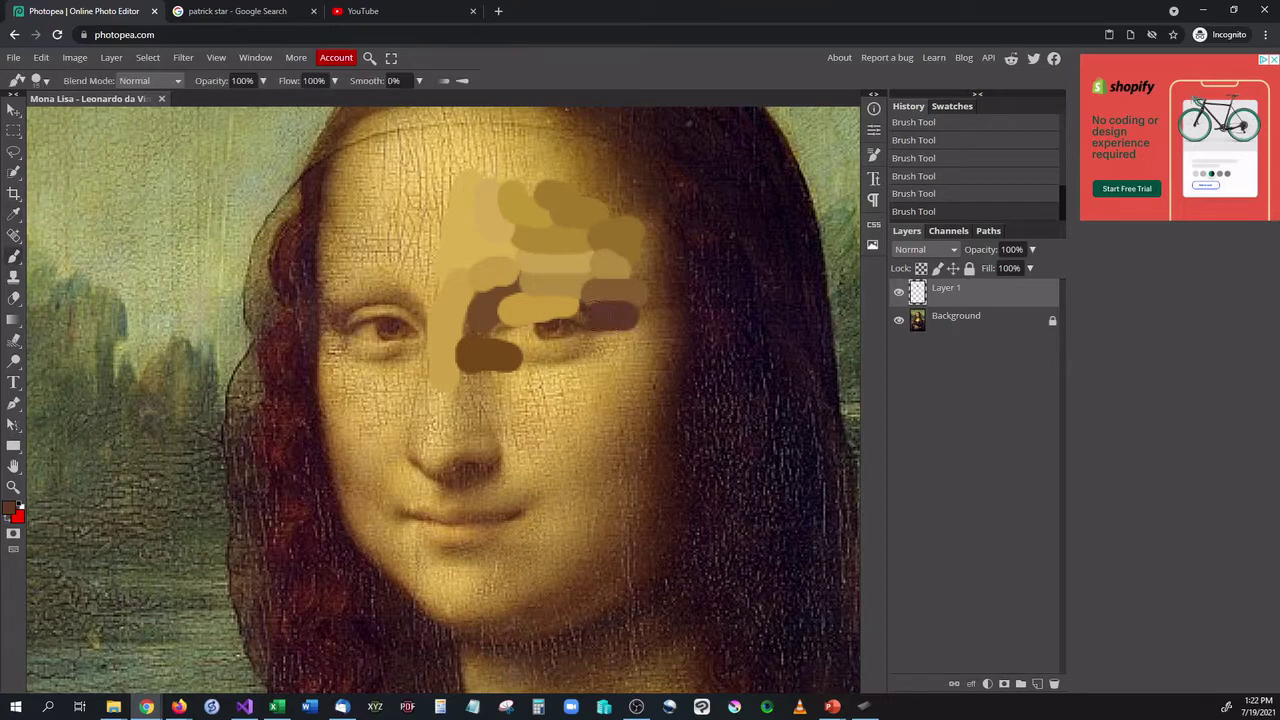
key(i)
click(651, 305)
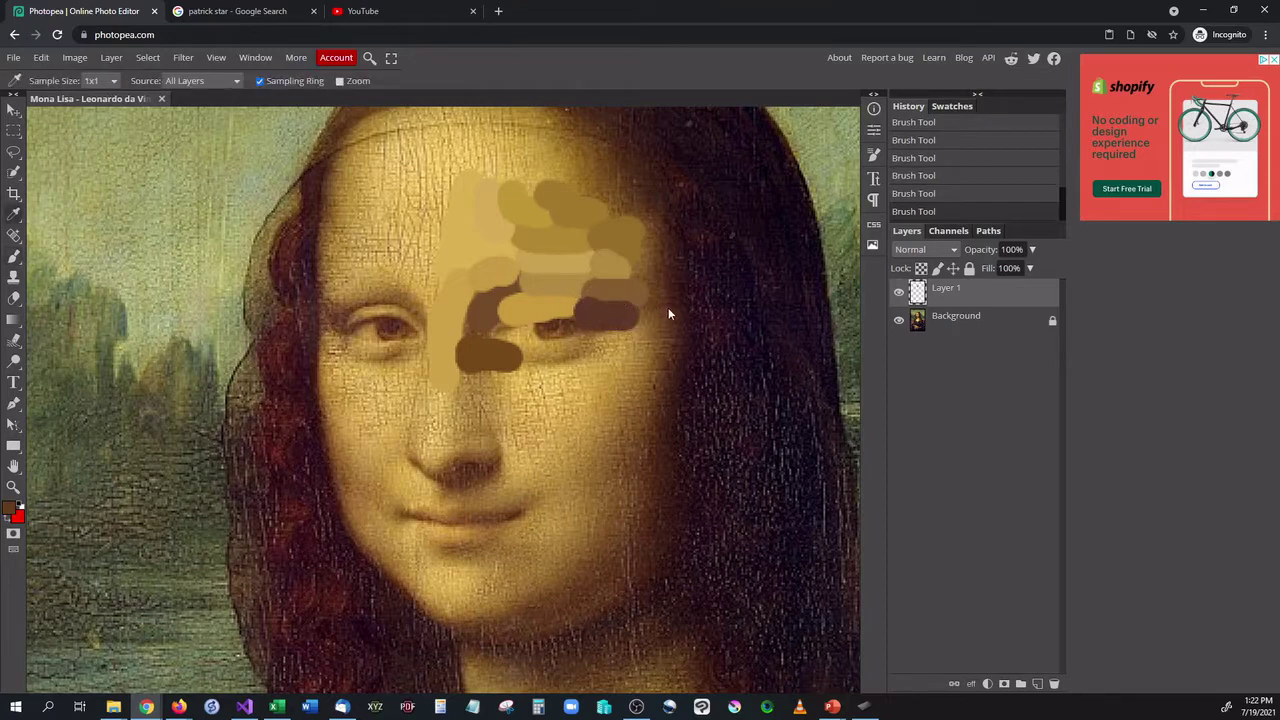
key(b)
click(650, 311)
key(i)
click(671, 285)
key(b)
click(657, 282)
key(i)
key(b)
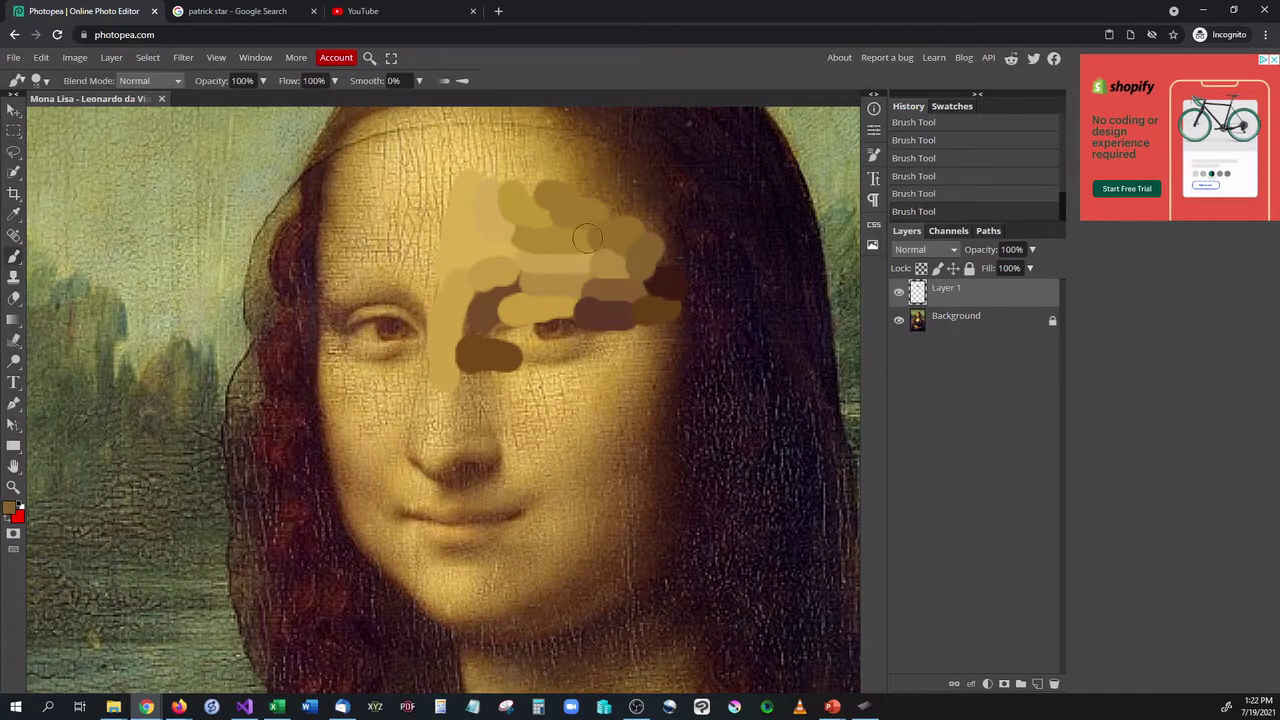
Paint light tan and brown strokes down the nose, sampling nearby face tones.
key(i)
click(444, 410)
key(b)
mouse_move(441, 397)
mouse_down()
mouse_move(438, 437)
mouse_move(441, 395)
mouse_move(472, 412)
mouse_move(466, 378)
mouse_up()
key(i)
click(473, 414)
key(b)
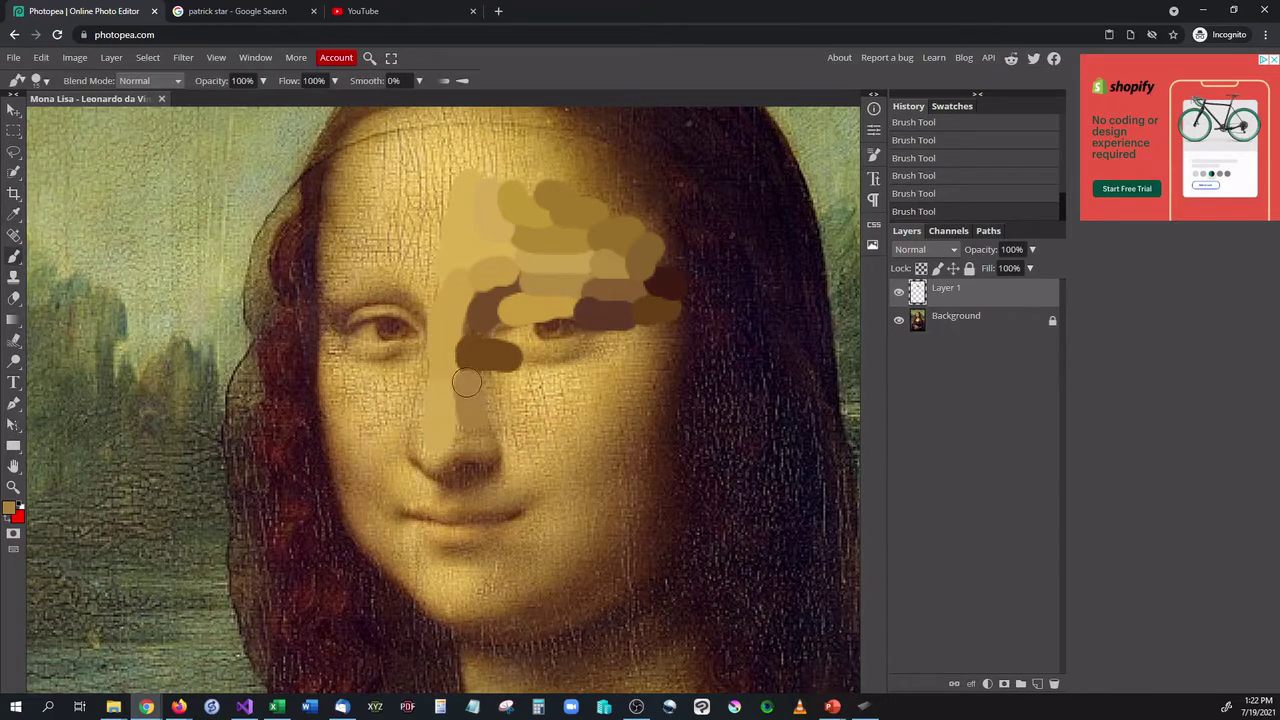
key(i)
click(484, 373)
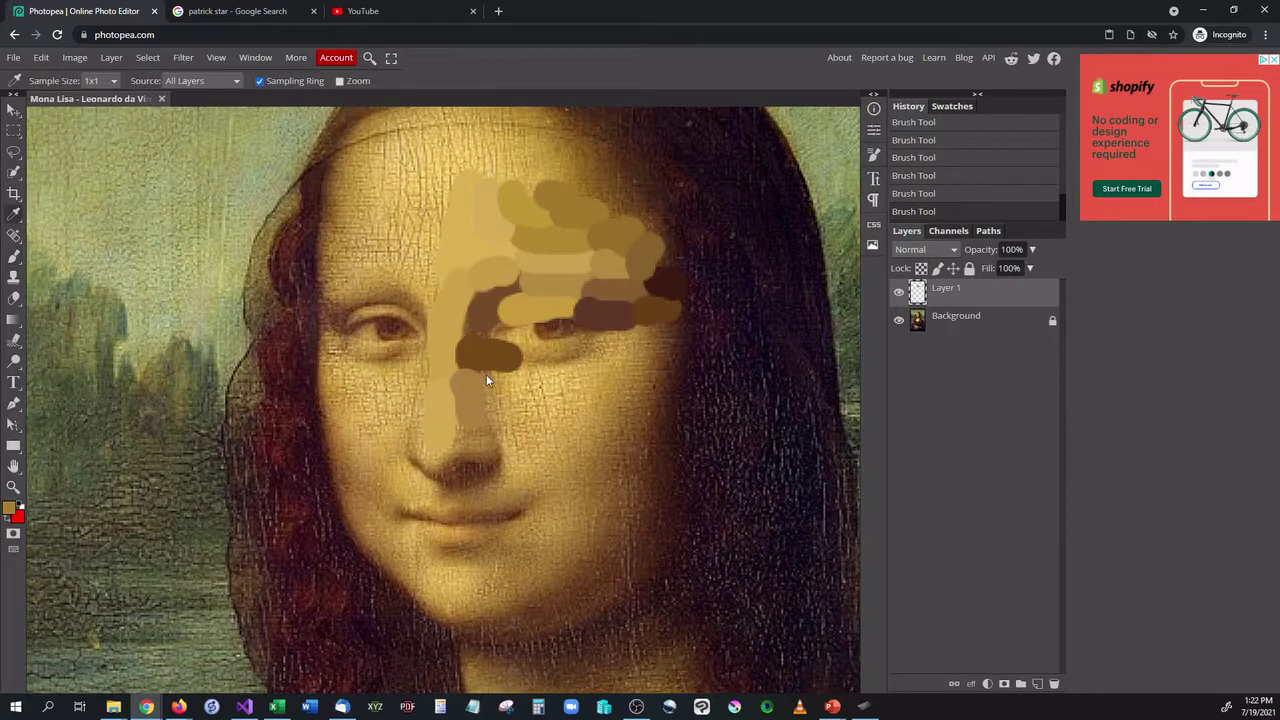
key(b)
mouse_move(483, 366)
mouse_down()
mouse_move(496, 428)
mouse_move(417, 432)
mouse_move(431, 458)
mouse_move(495, 458)
mouse_move(460, 459)
mouse_up()
key(i)
click(472, 437)
key(b)
key(i)
key(b)
key(i)
click(430, 459)
key(b)
key(i)
click(492, 459)
key(b)
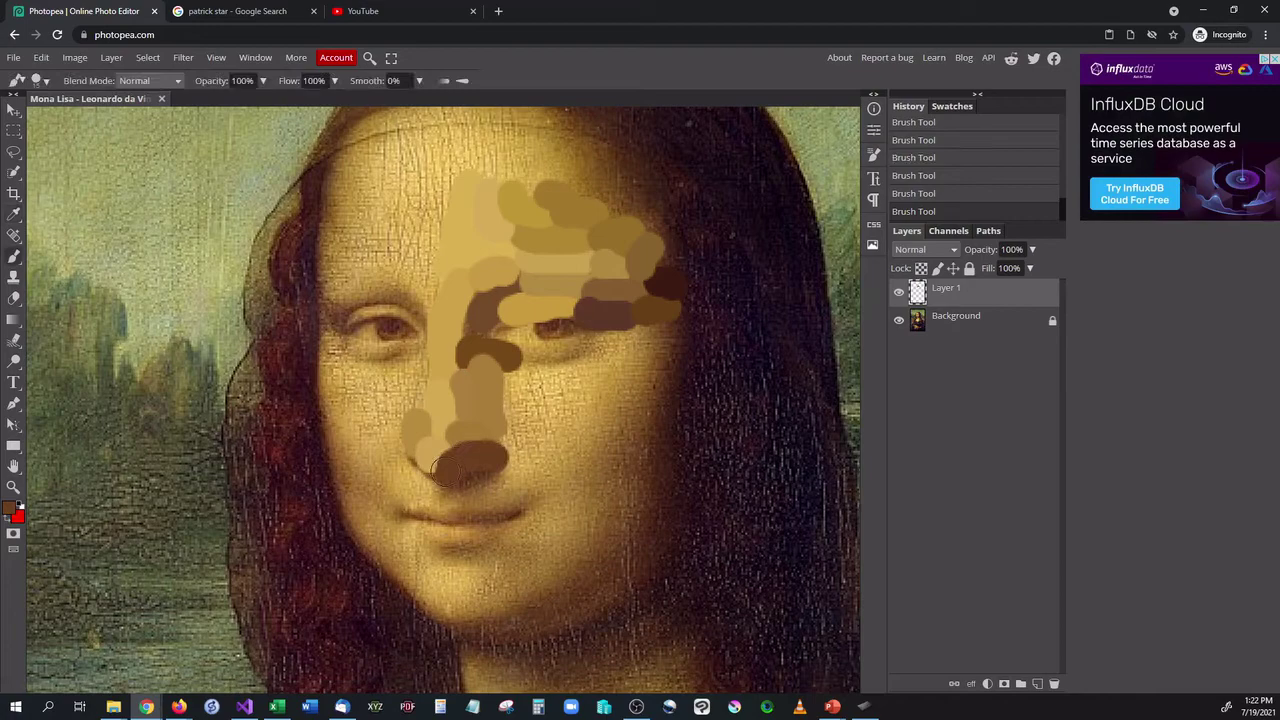
Hide the Background and set up the Smudge Tool with a smaller brush at 17% strength.
click(899, 322)
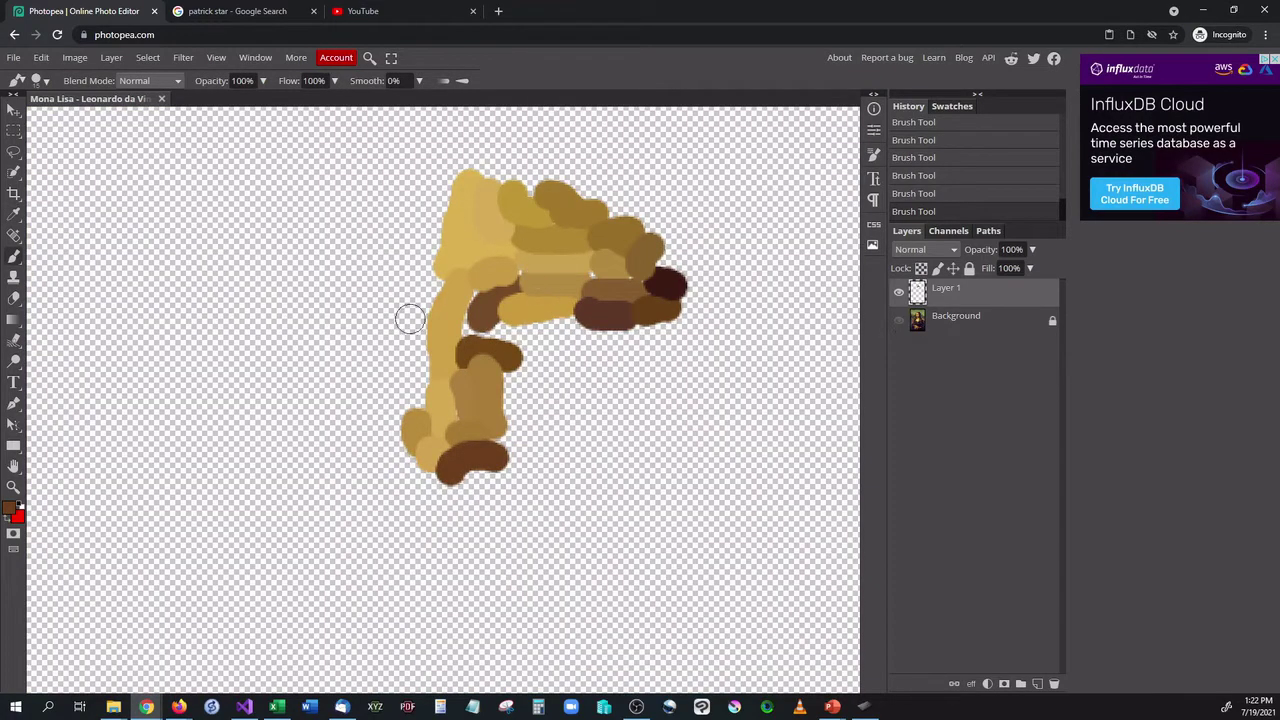
click(14, 346)
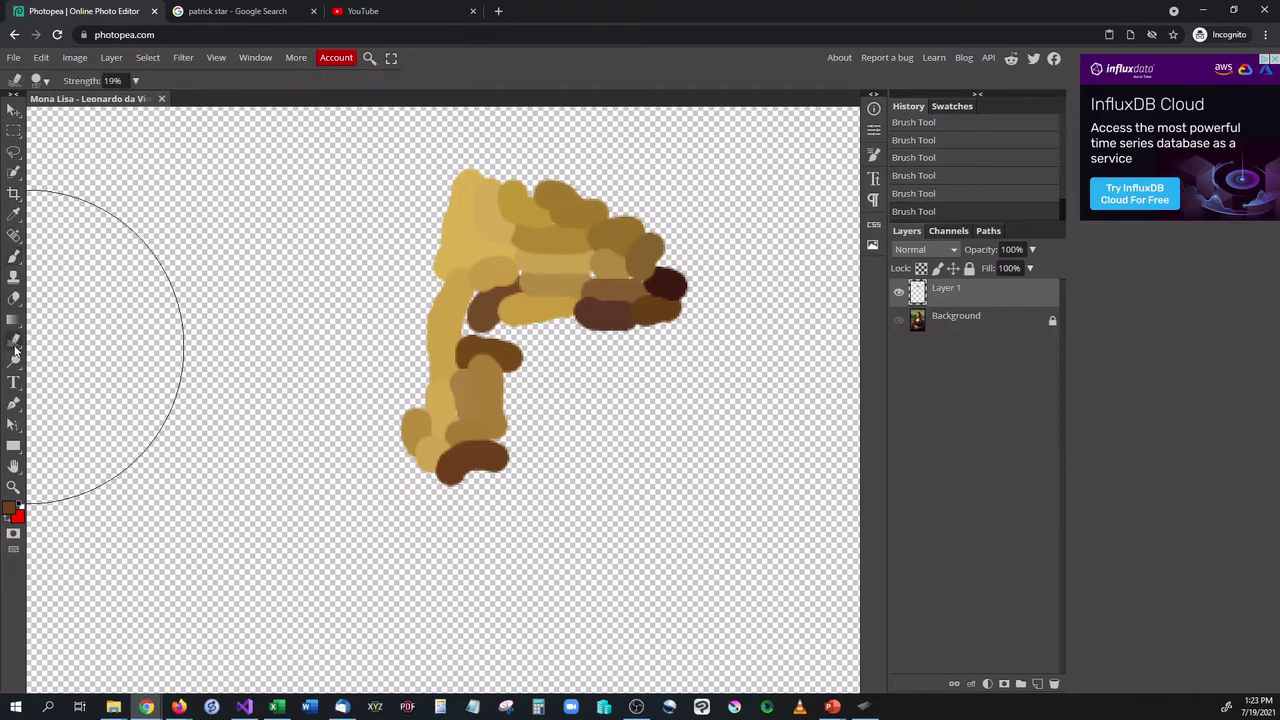
click(136, 80)
click(46, 80)
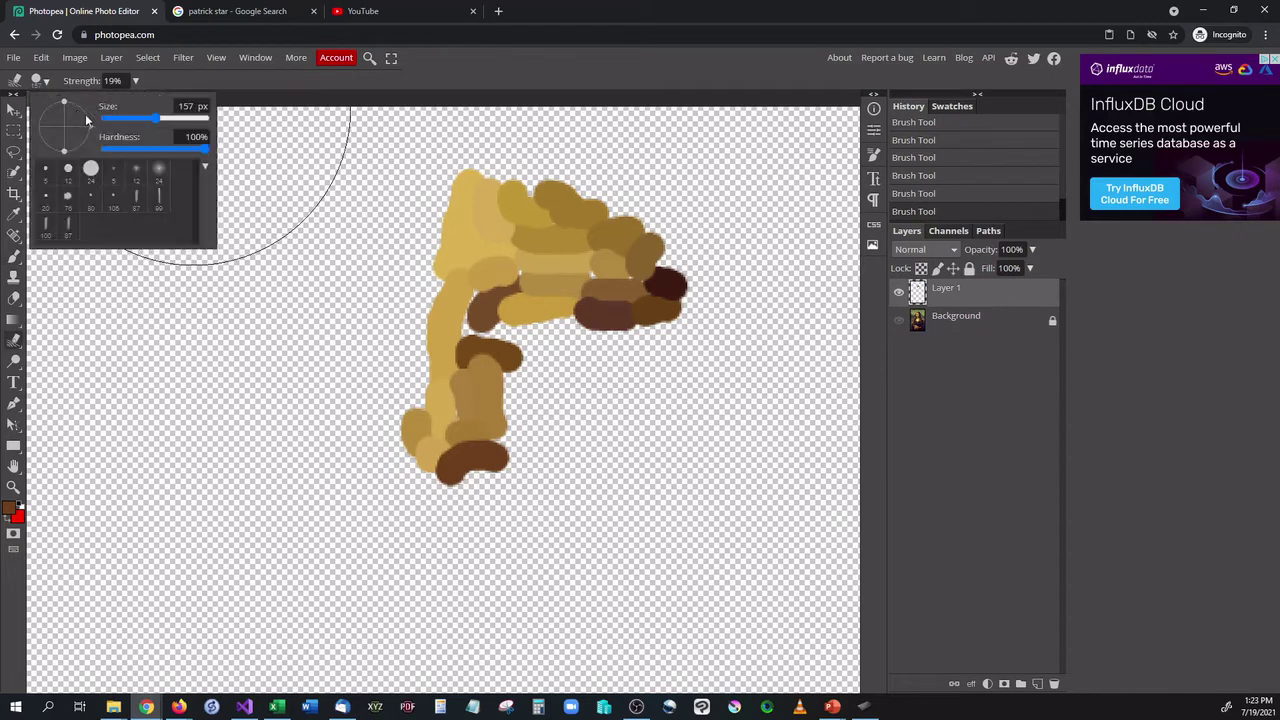
click(145, 116)
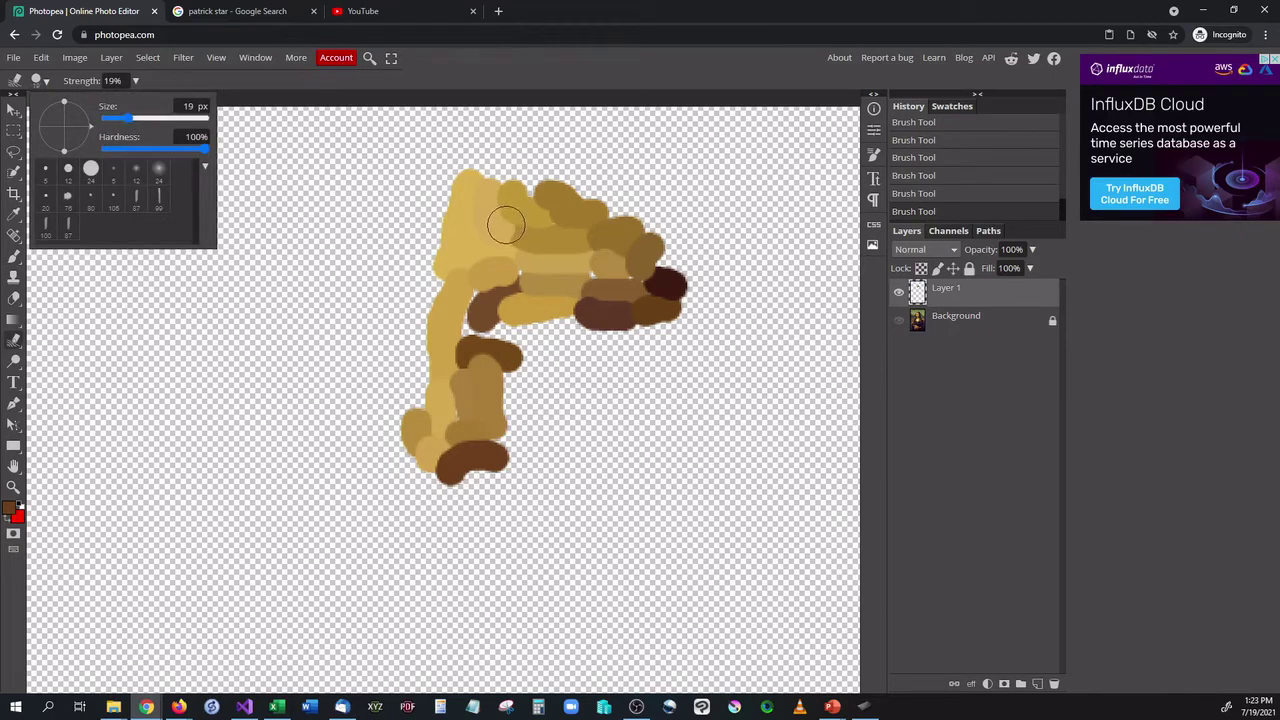
click(135, 81)
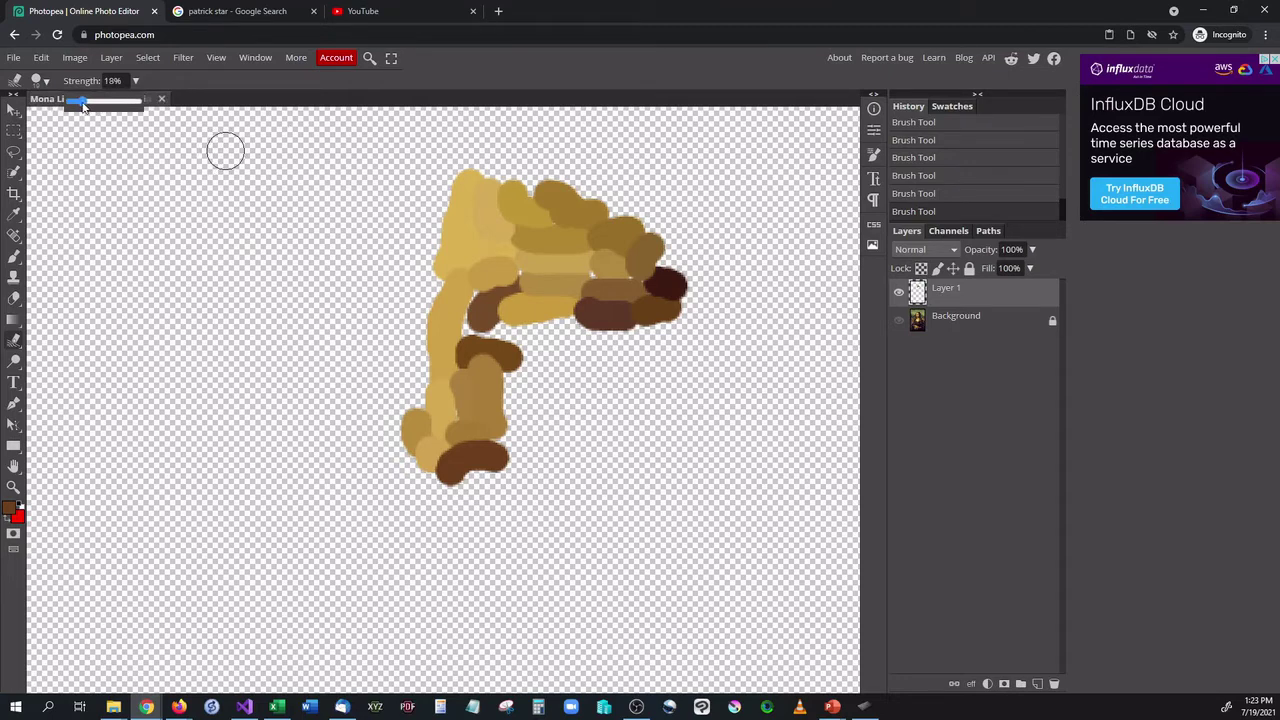
drag(83, 103, 79, 103)
Smudge the yellow and brown strokes together, softening the column tip and pointing the top-left edge.
mouse_move(460, 265)
mouse_down()
mouse_move(576, 260)
mouse_move(586, 280)
mouse_move(627, 273)
mouse_move(608, 280)
mouse_move(643, 298)
mouse_move(631, 288)
mouse_move(611, 300)
mouse_move(580, 281)
mouse_move(577, 296)
mouse_move(528, 302)
mouse_move(515, 288)
mouse_move(492, 308)
mouse_move(476, 296)
mouse_move(485, 273)
mouse_move(532, 270)
mouse_move(524, 237)
mouse_move(489, 254)
mouse_move(499, 239)
mouse_move(487, 210)
mouse_move(566, 217)
mouse_move(538, 205)
mouse_move(572, 221)
mouse_move(563, 233)
mouse_move(645, 241)
mouse_move(601, 252)
mouse_move(644, 298)
mouse_move(664, 269)
mouse_move(670, 283)
mouse_move(654, 309)
mouse_move(625, 319)
mouse_move(542, 309)
mouse_move(617, 300)
mouse_move(518, 311)
mouse_move(521, 297)
mouse_move(469, 299)
mouse_move(438, 356)
mouse_move(445, 375)
mouse_move(442, 313)
mouse_move(420, 400)
mouse_move(447, 246)
mouse_move(434, 391)
mouse_move(456, 362)
mouse_move(473, 392)
mouse_move(469, 443)
mouse_move(433, 463)
mouse_move(417, 428)
mouse_move(468, 423)
mouse_move(459, 458)
mouse_move(485, 456)
mouse_move(470, 443)
mouse_move(493, 404)
mouse_move(477, 443)
mouse_move(457, 280)
mouse_move(451, 303)
mouse_move(514, 214)
mouse_move(606, 261)
mouse_up()
drag(558, 297, 596, 297)
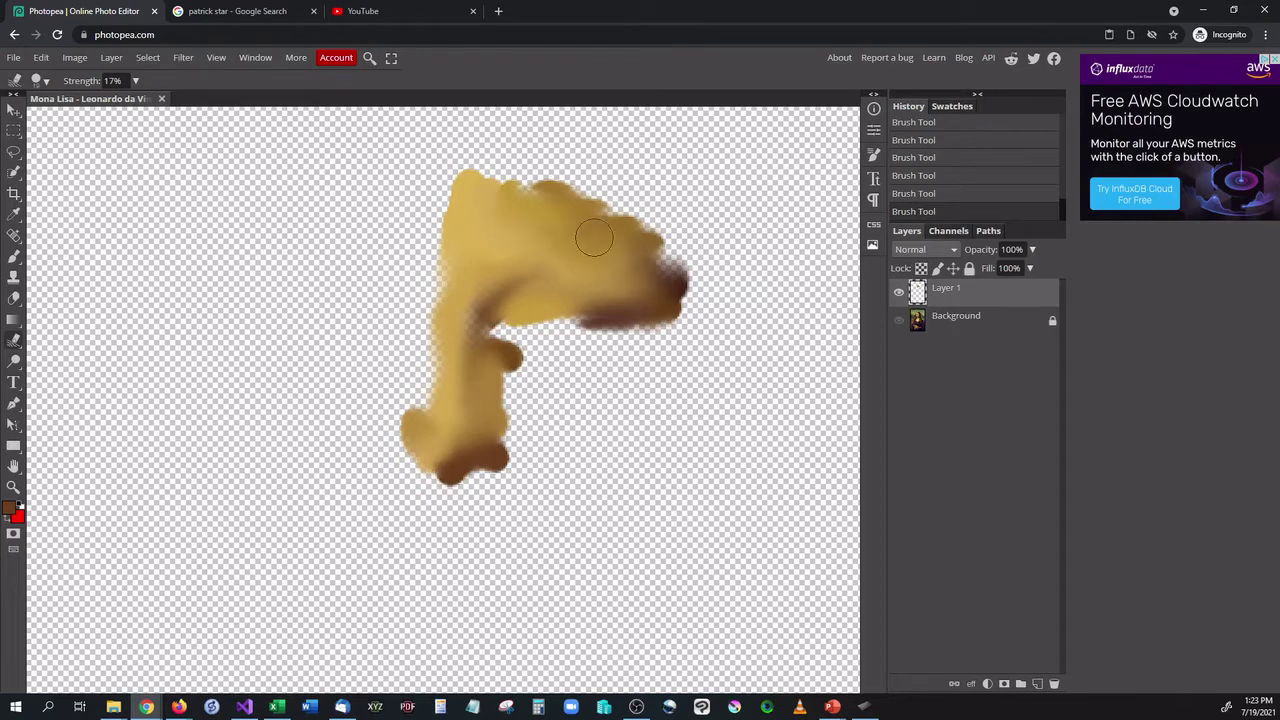
mouse_move(591, 216)
mouse_down()
mouse_move(538, 228)
mouse_move(499, 201)
mouse_move(565, 212)
mouse_move(488, 218)
mouse_move(517, 217)
mouse_move(460, 327)
mouse_move(475, 250)
mouse_up()
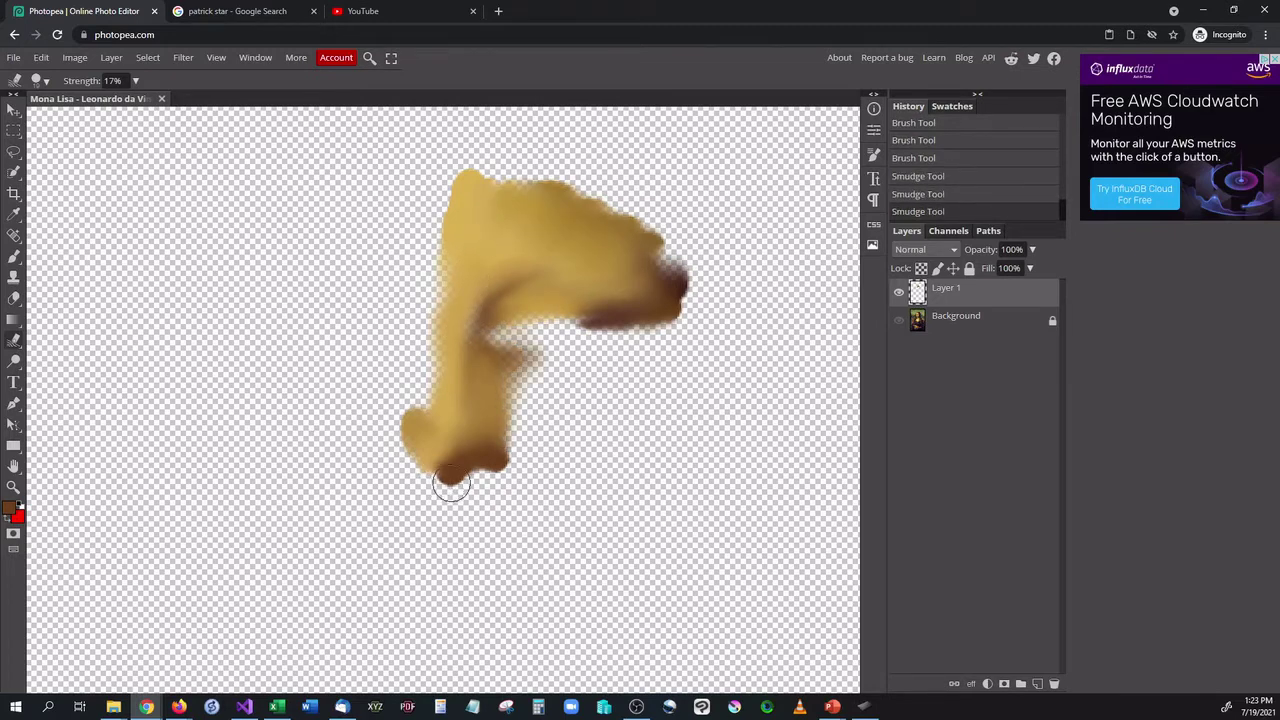
drag(422, 484, 440, 488)
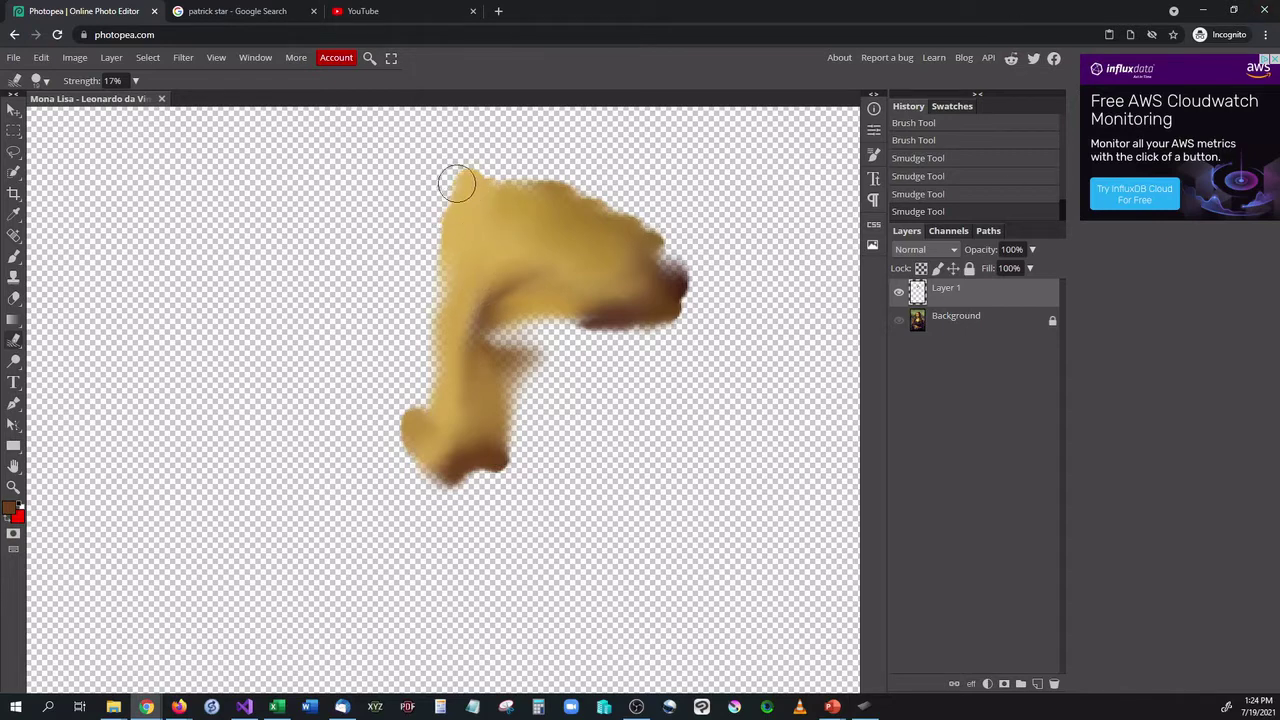
mouse_move(435, 180)
mouse_down()
mouse_move(448, 220)
mouse_move(455, 178)
mouse_up()
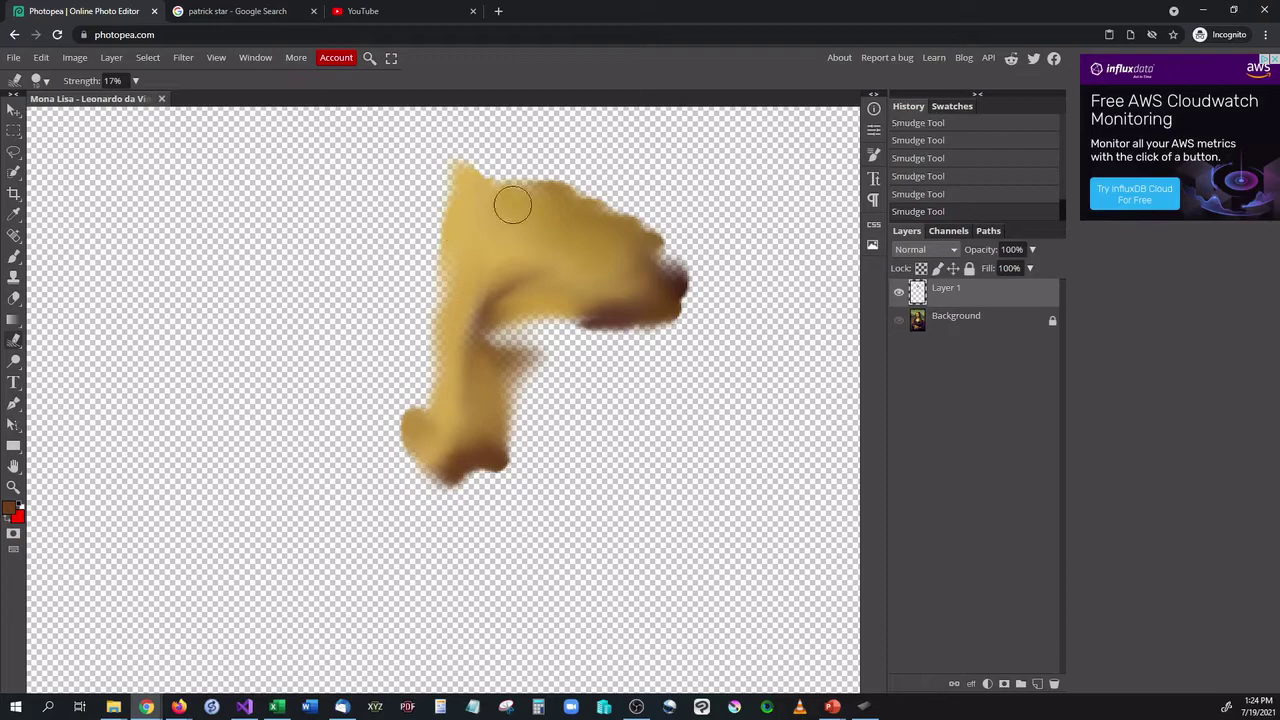
Zoom in on the nose and smudge along the stem's right edge so it fades out.
scroll(472, 193, up, 2)
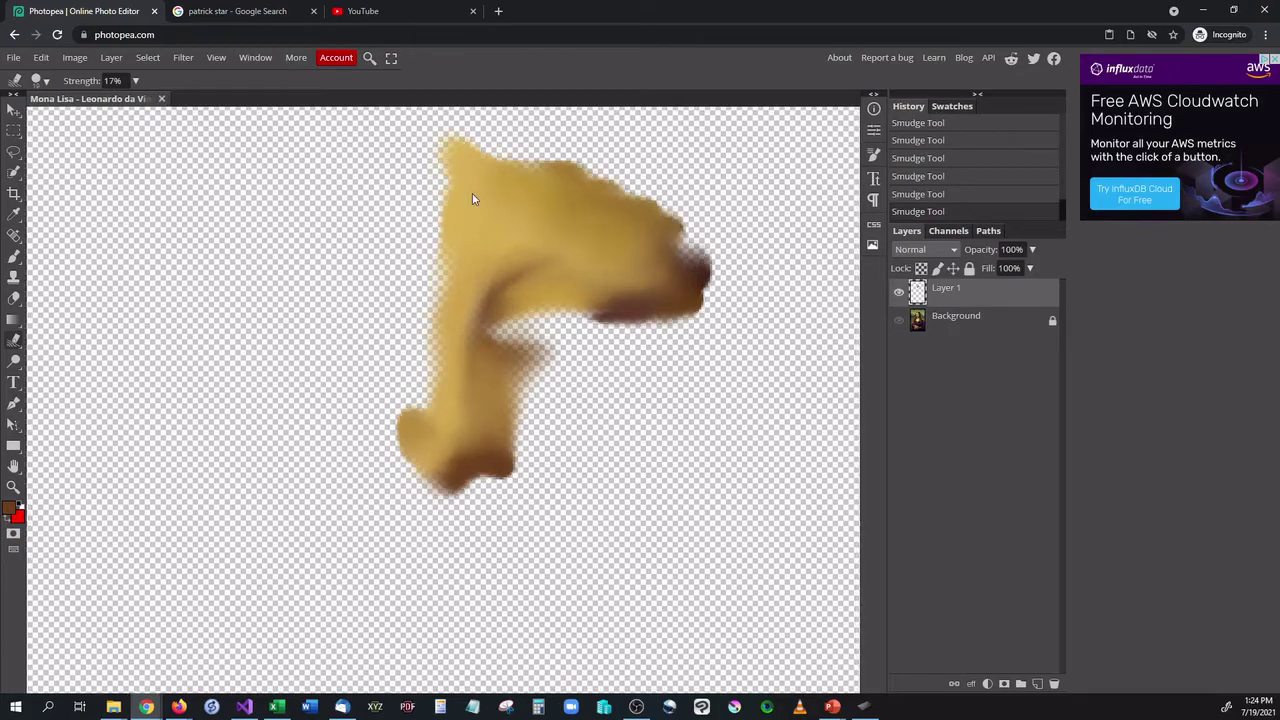
scroll(470, 240, up, 3)
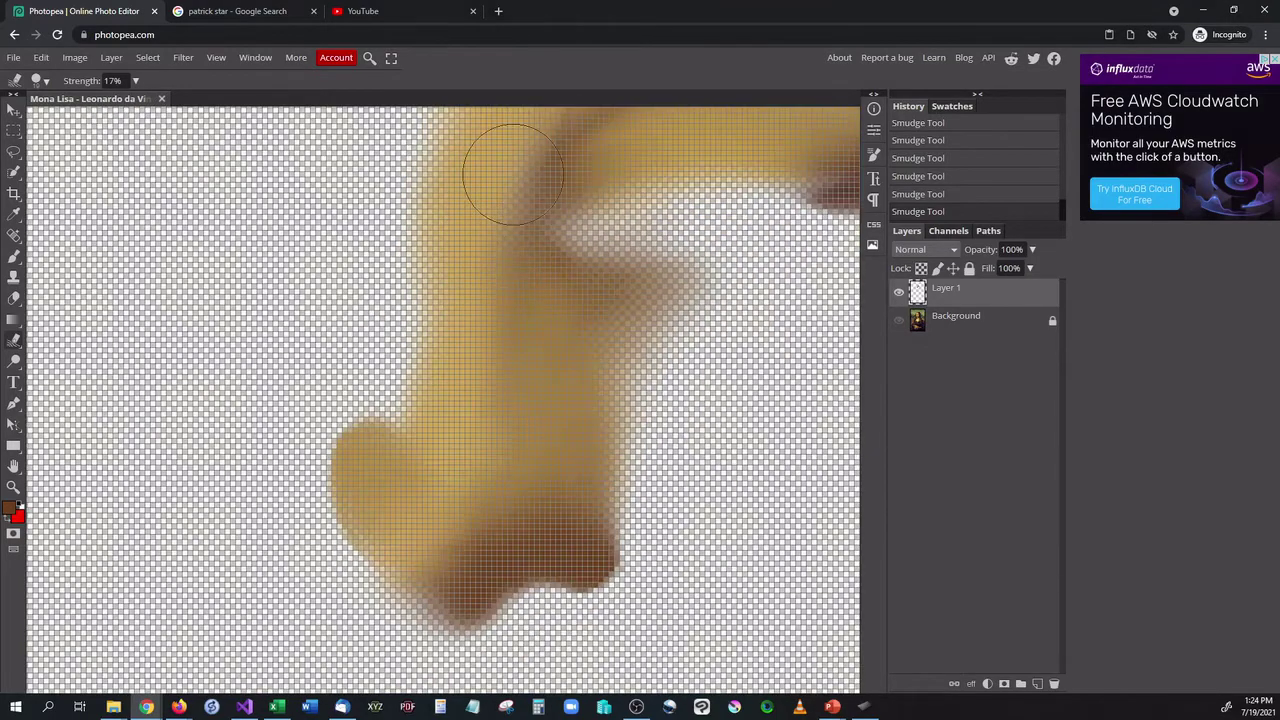
scroll(510, 185, up, 1)
scroll(501, 249, up, 1)
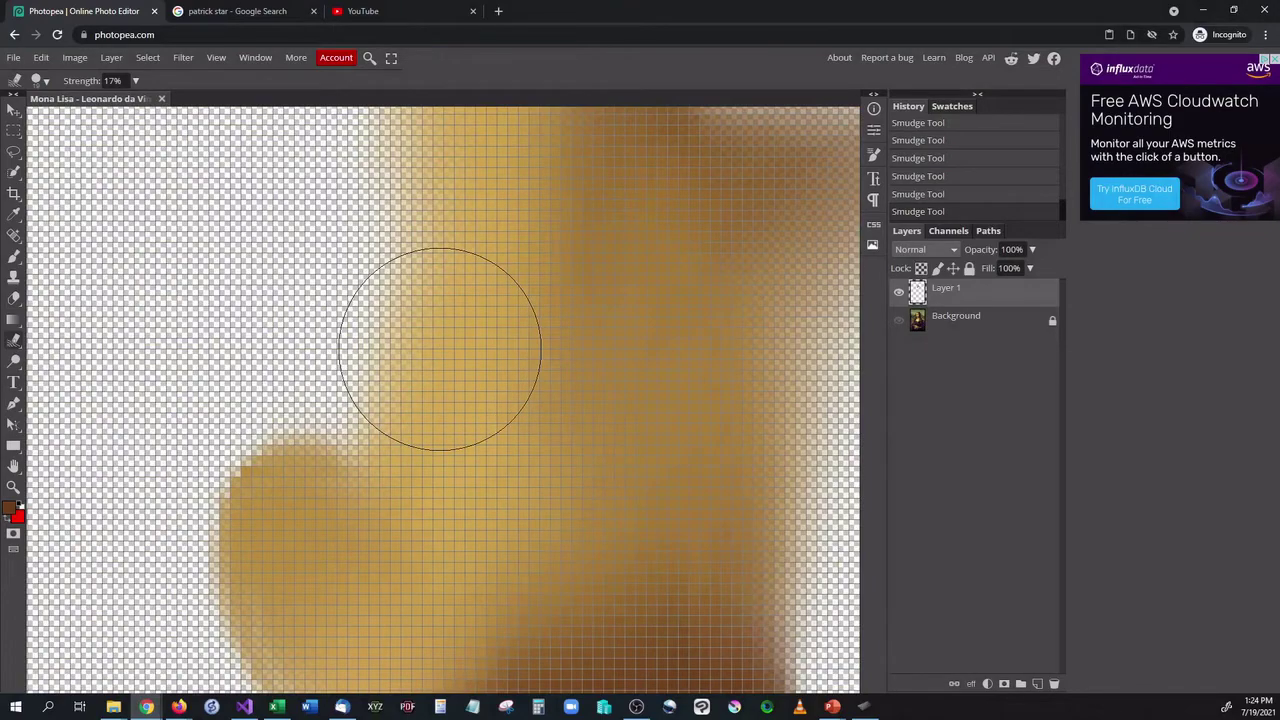
scroll(445, 350, down, 4)
scroll(553, 355, down, 1)
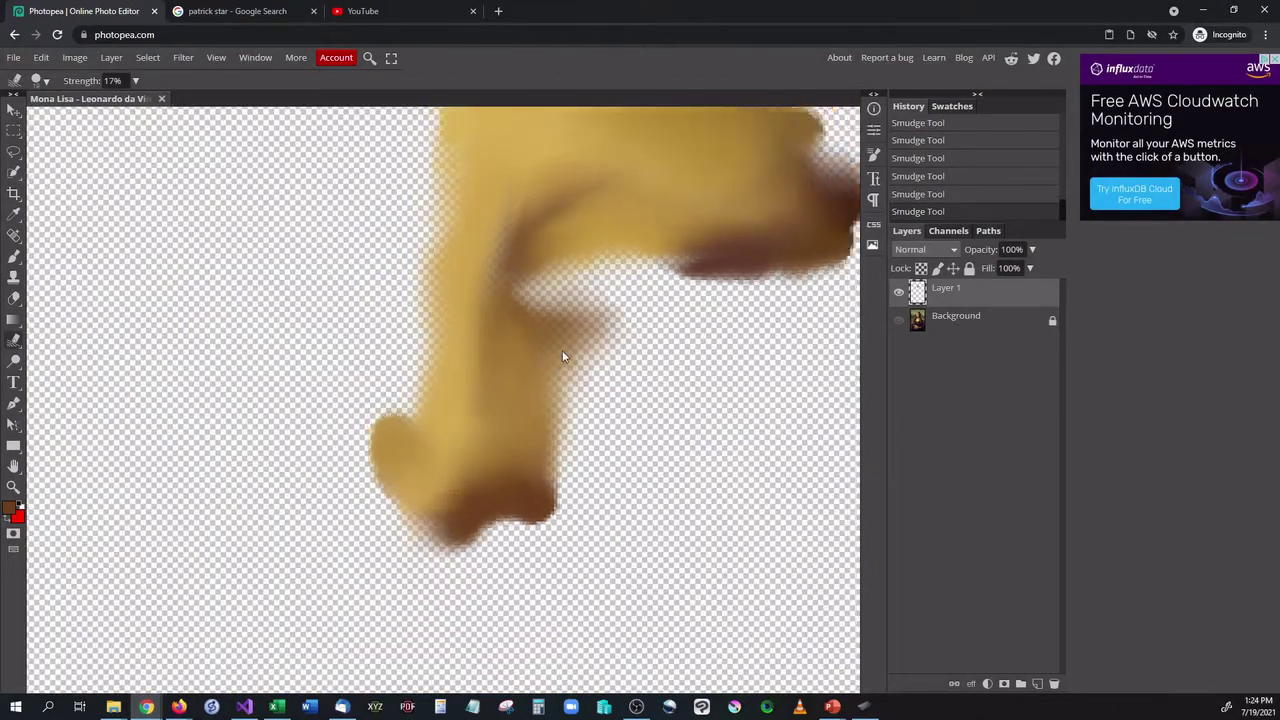
drag(487, 295, 561, 311)
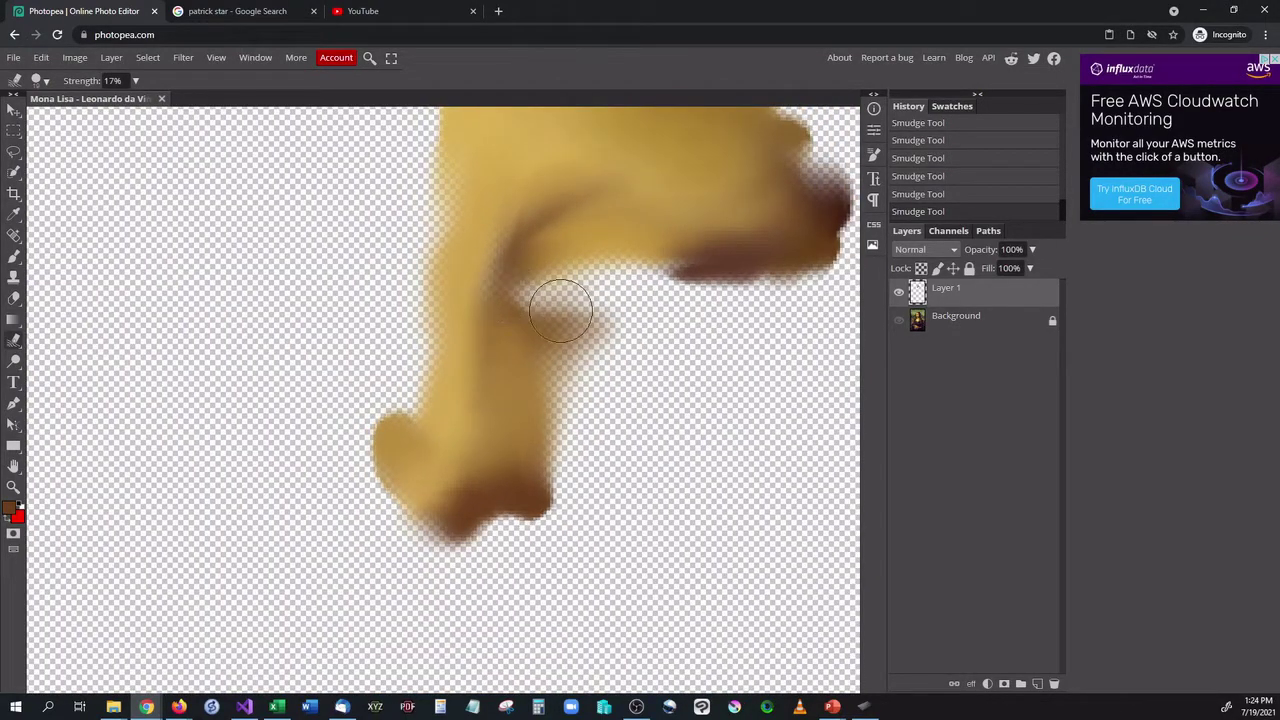
Duplicate Layer 1 three times to create Layer 1 copy, copy 2 and copy 3.
right_click(1017, 311)
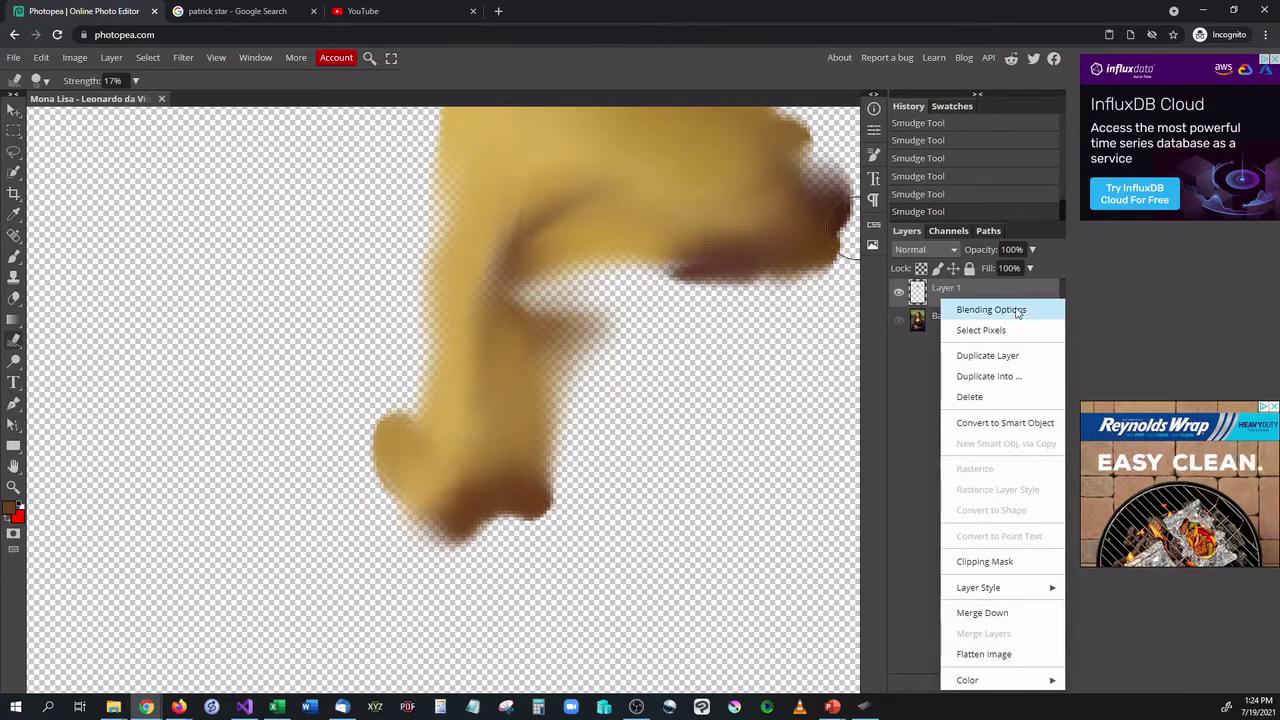
click(1017, 355)
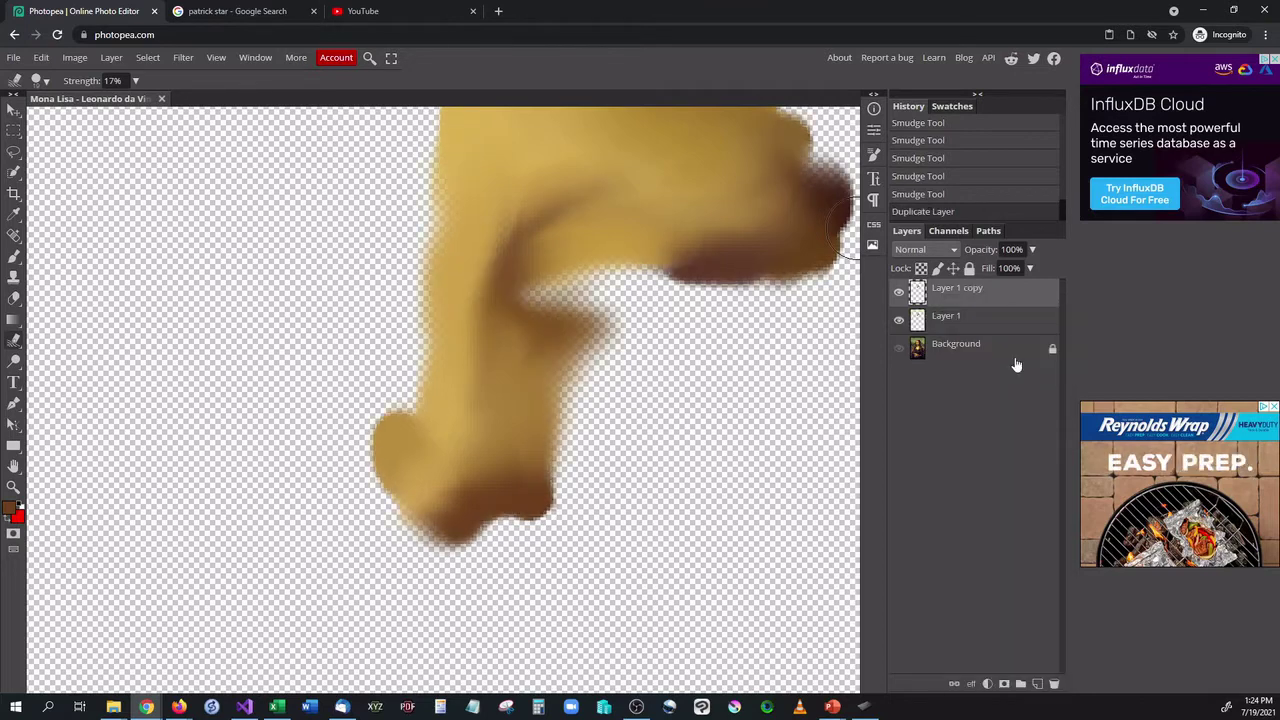
right_click(1014, 298)
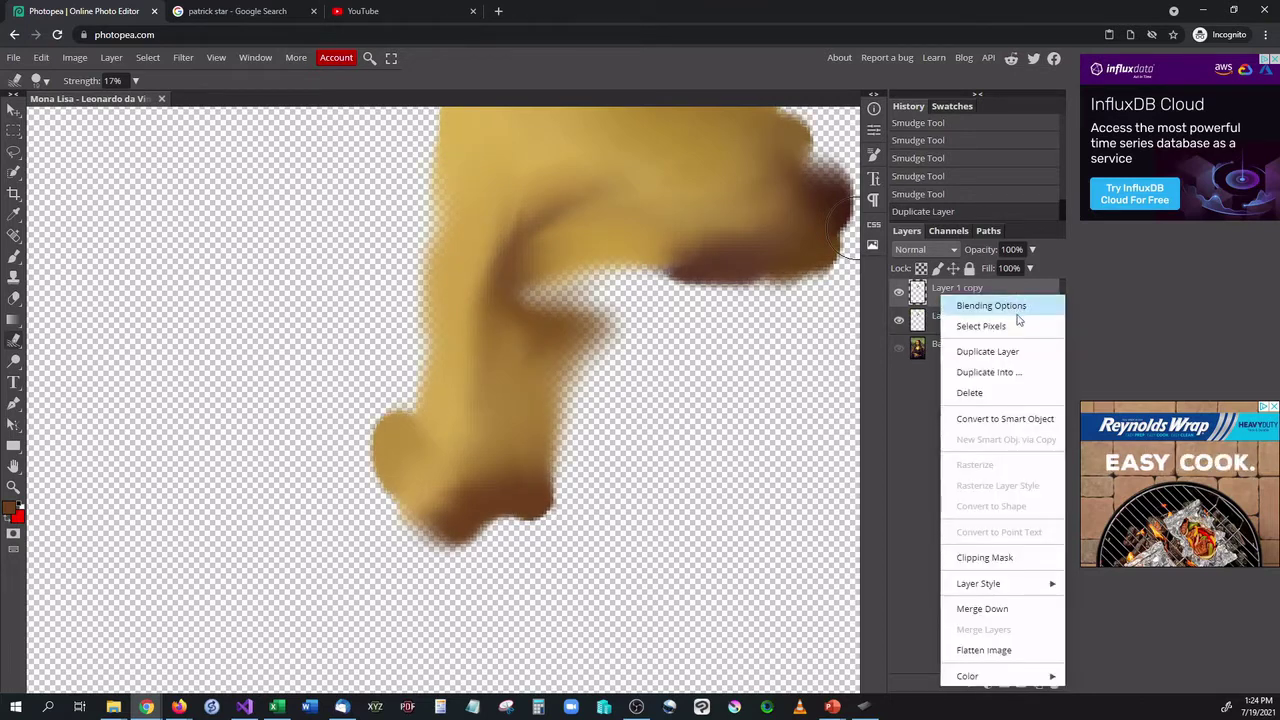
click(1011, 379)
click(314, 158)
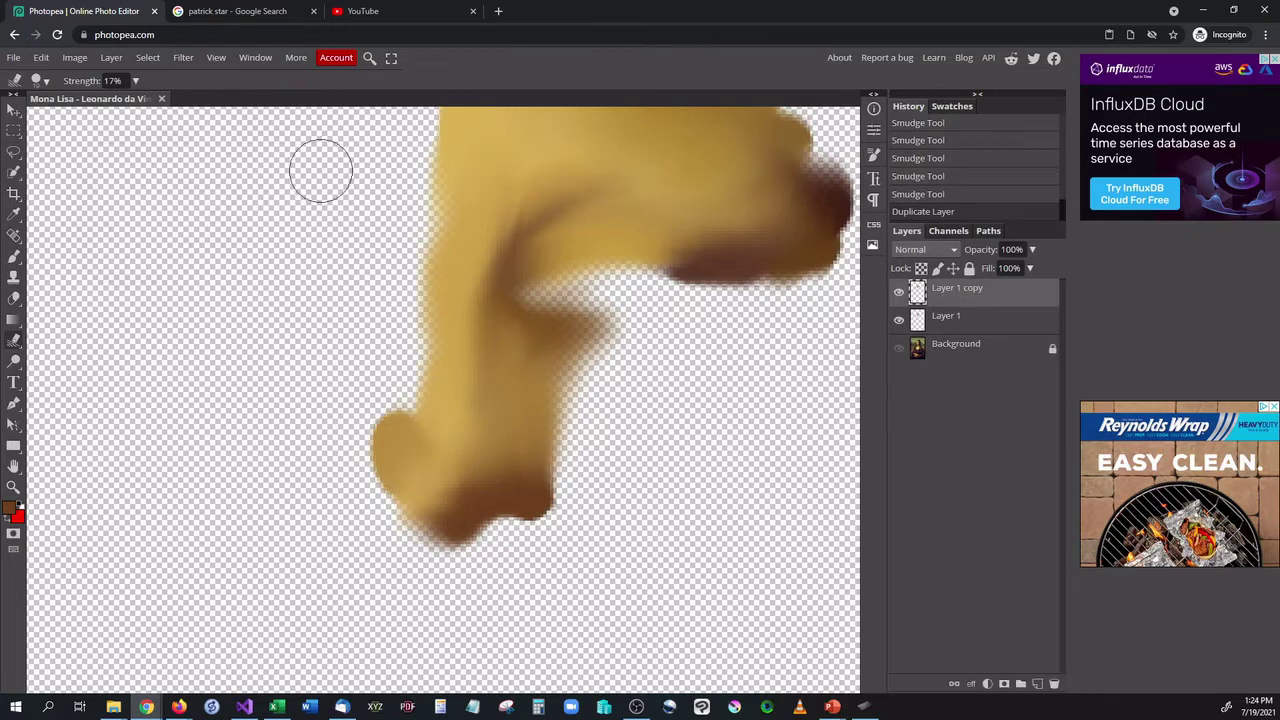
right_click(1001, 291)
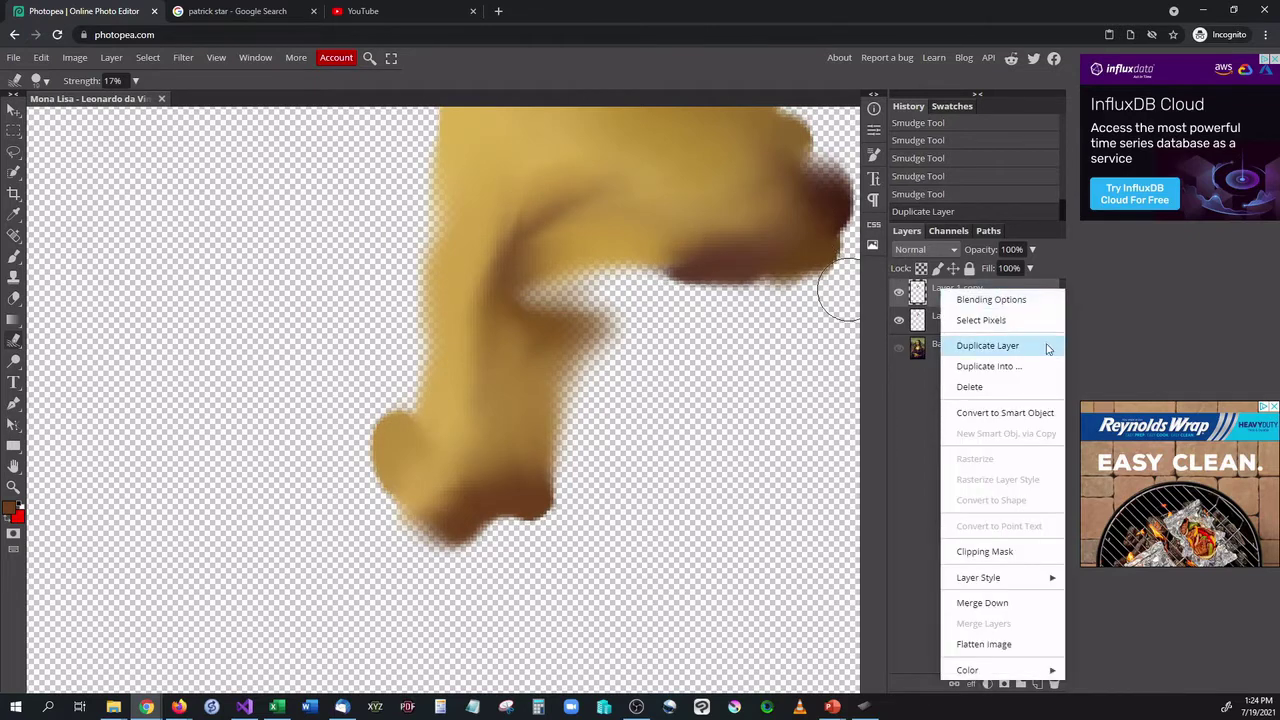
click(1045, 346)
right_click(1027, 306)
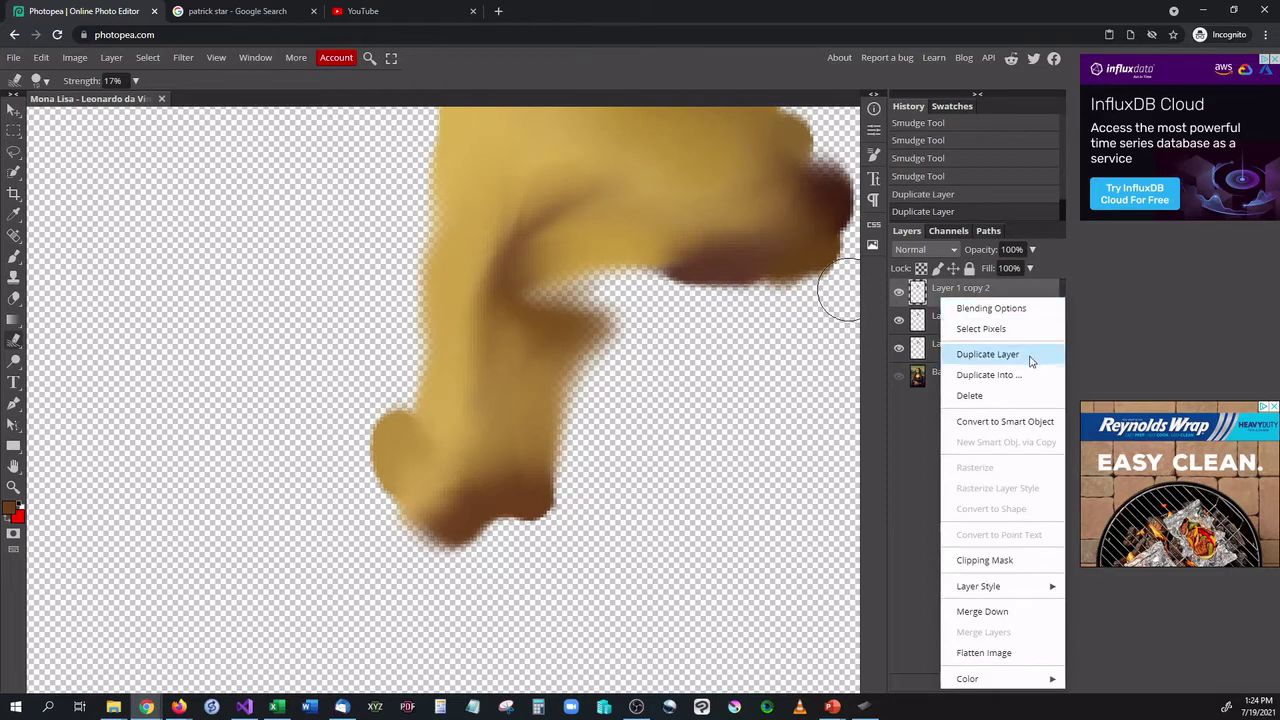
click(1034, 353)
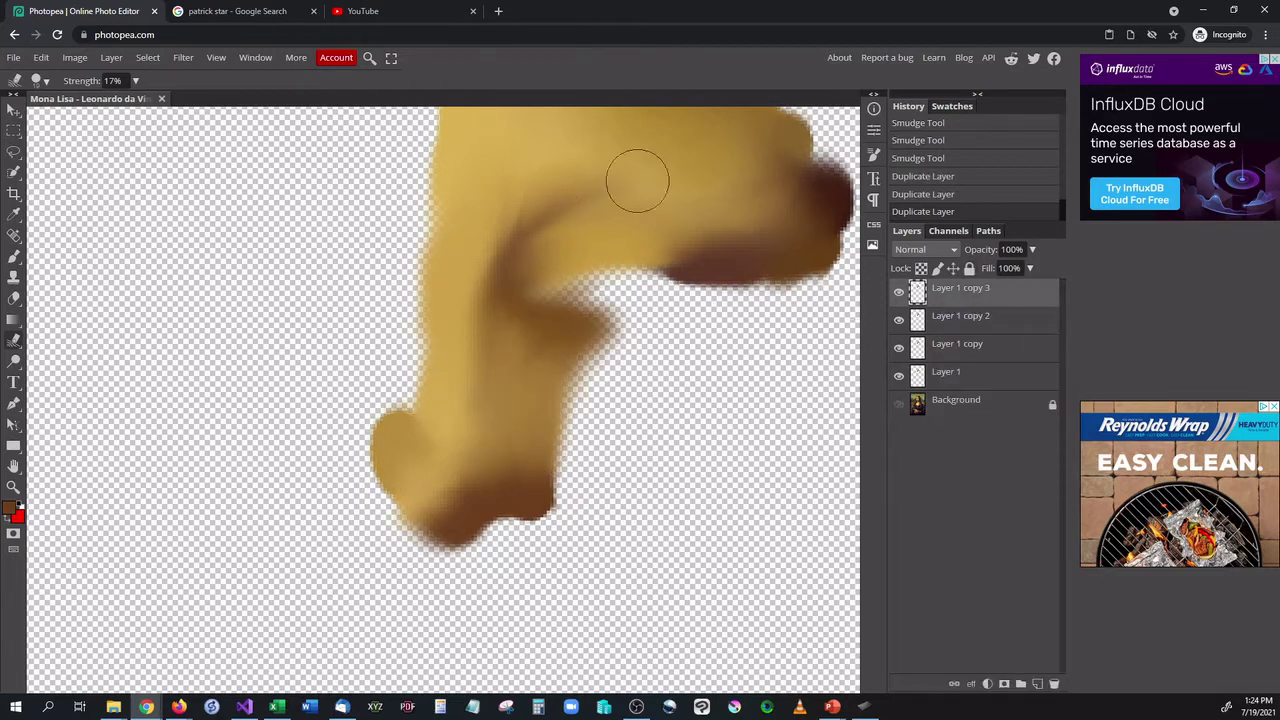
scroll(704, 340, up, 3)
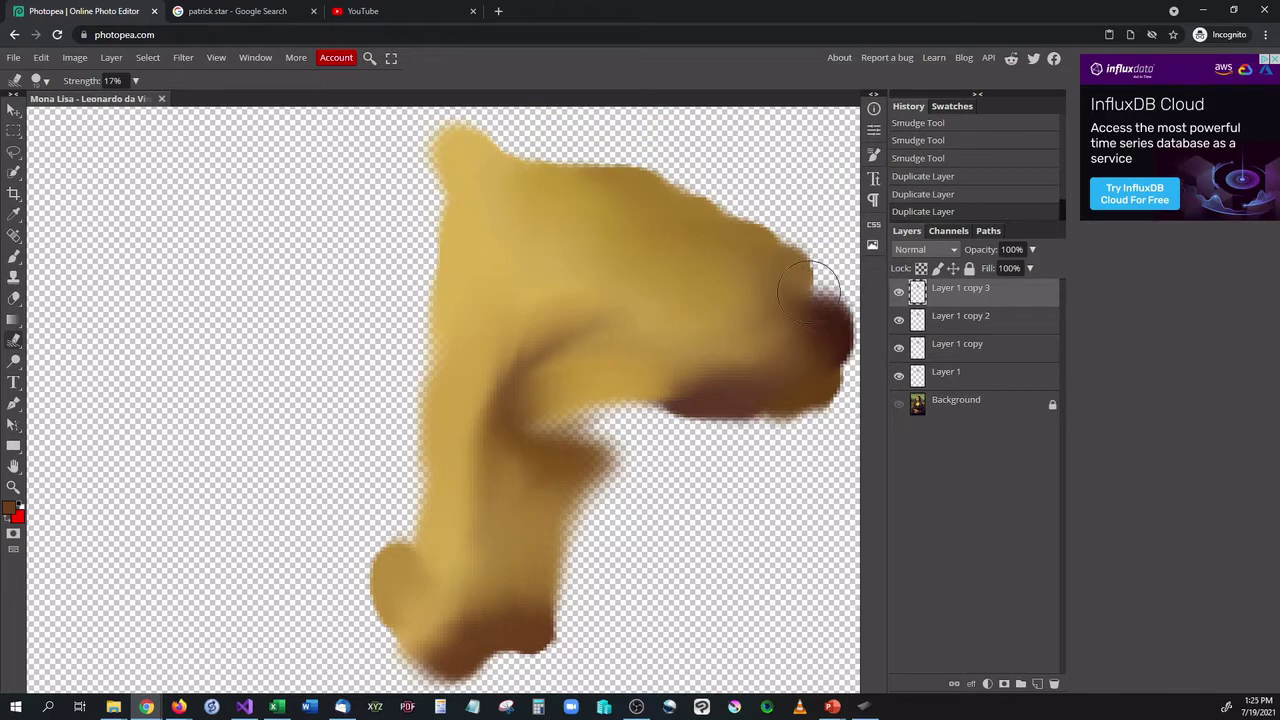
click(979, 384)
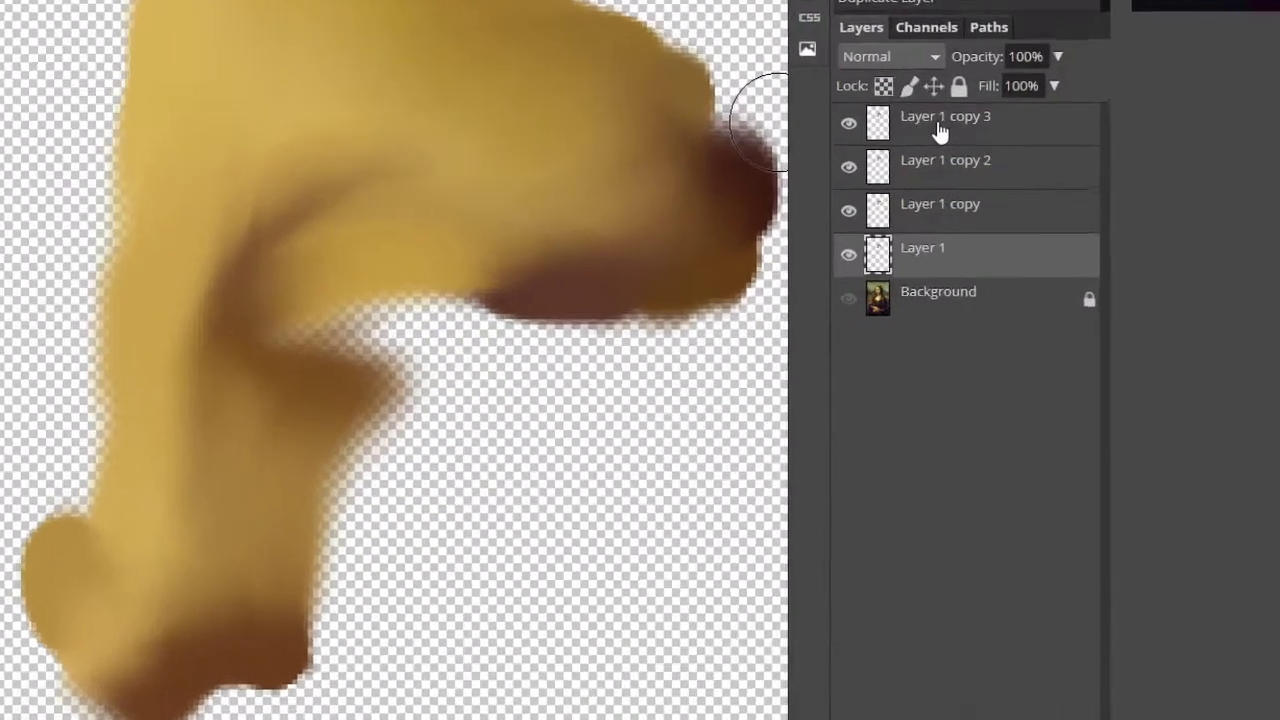
Select Layer 1 through Layer 1 copy 3 and merge them with Merge Layers.
shift+click(966, 300)
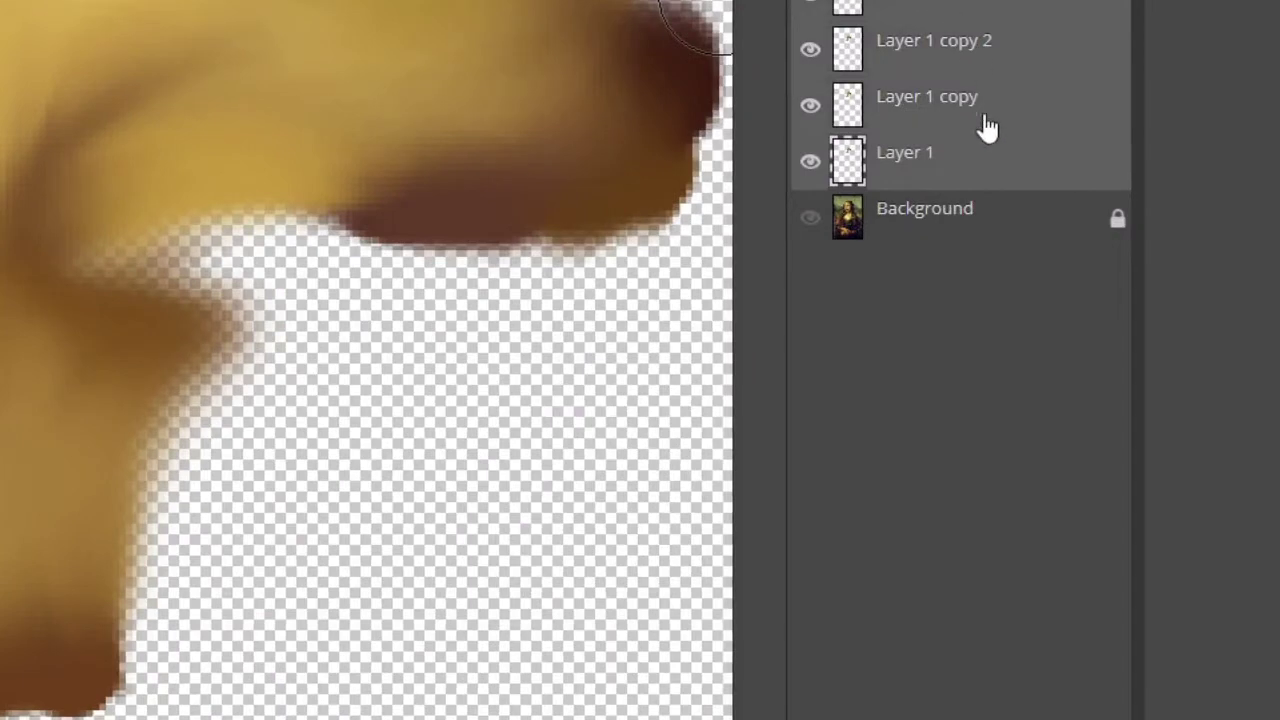
click(1070, 185)
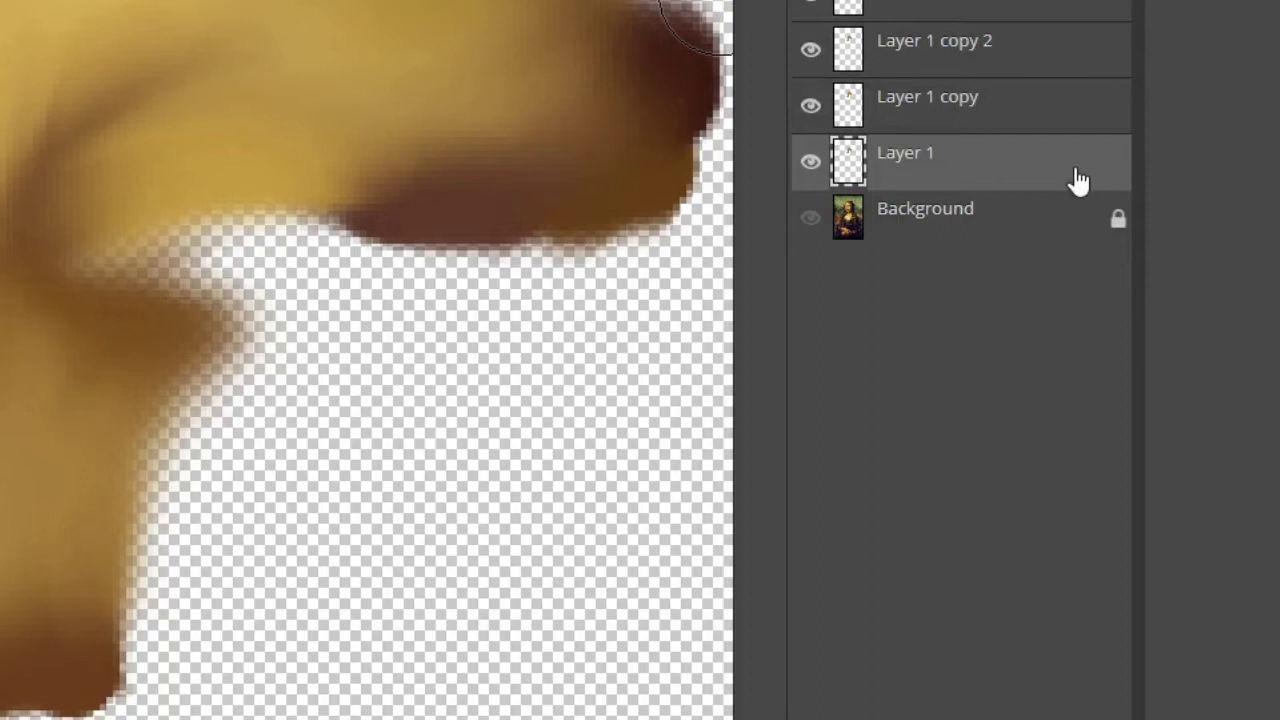
shift+click(1072, 12)
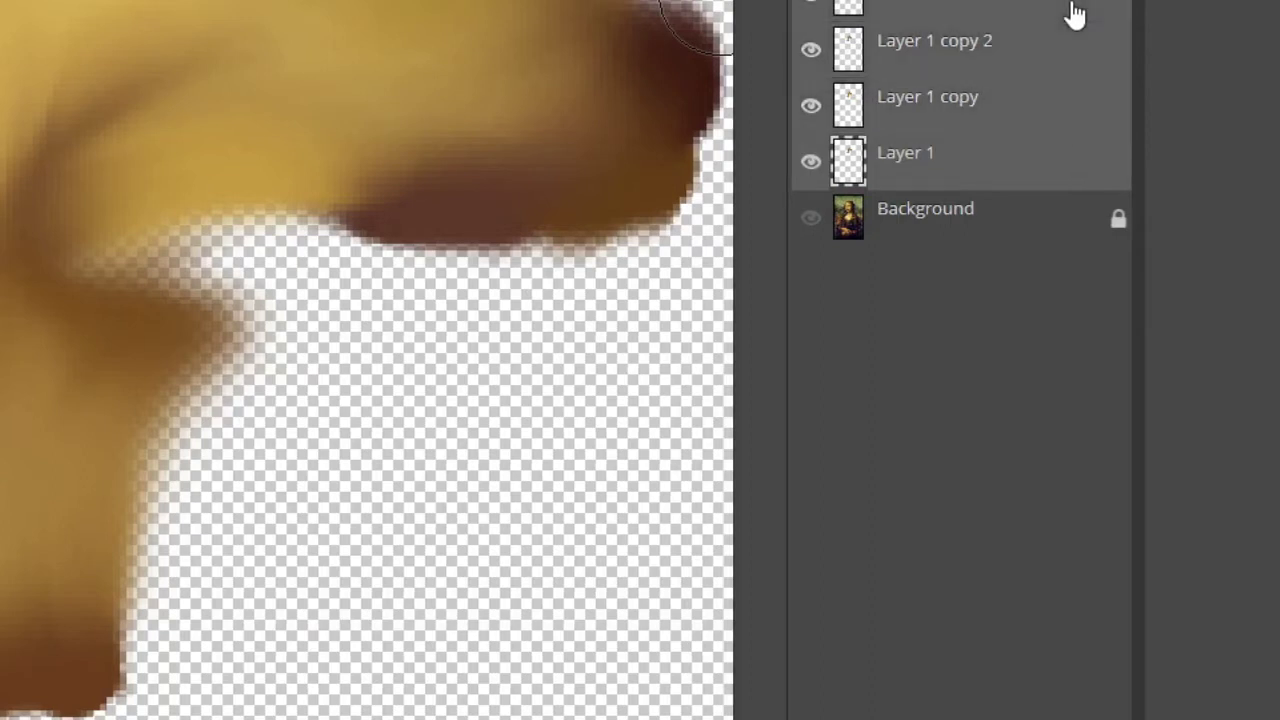
right_click(1056, 51)
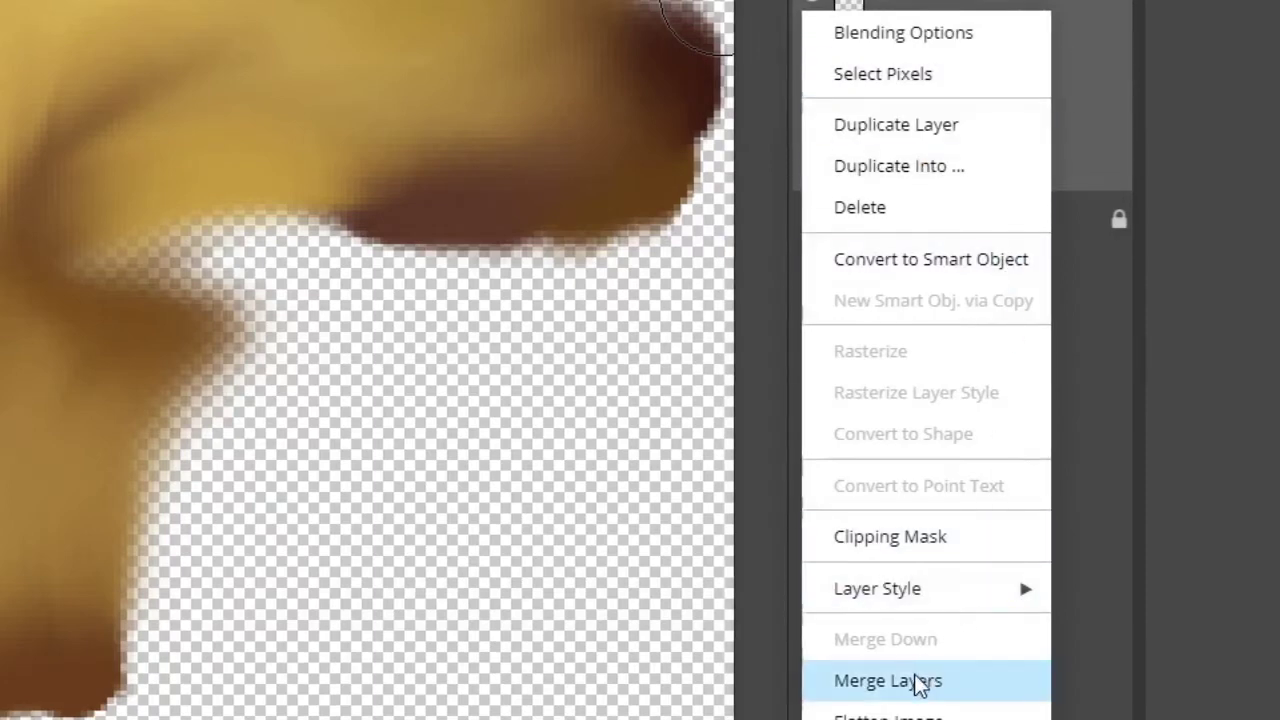
click(970, 678)
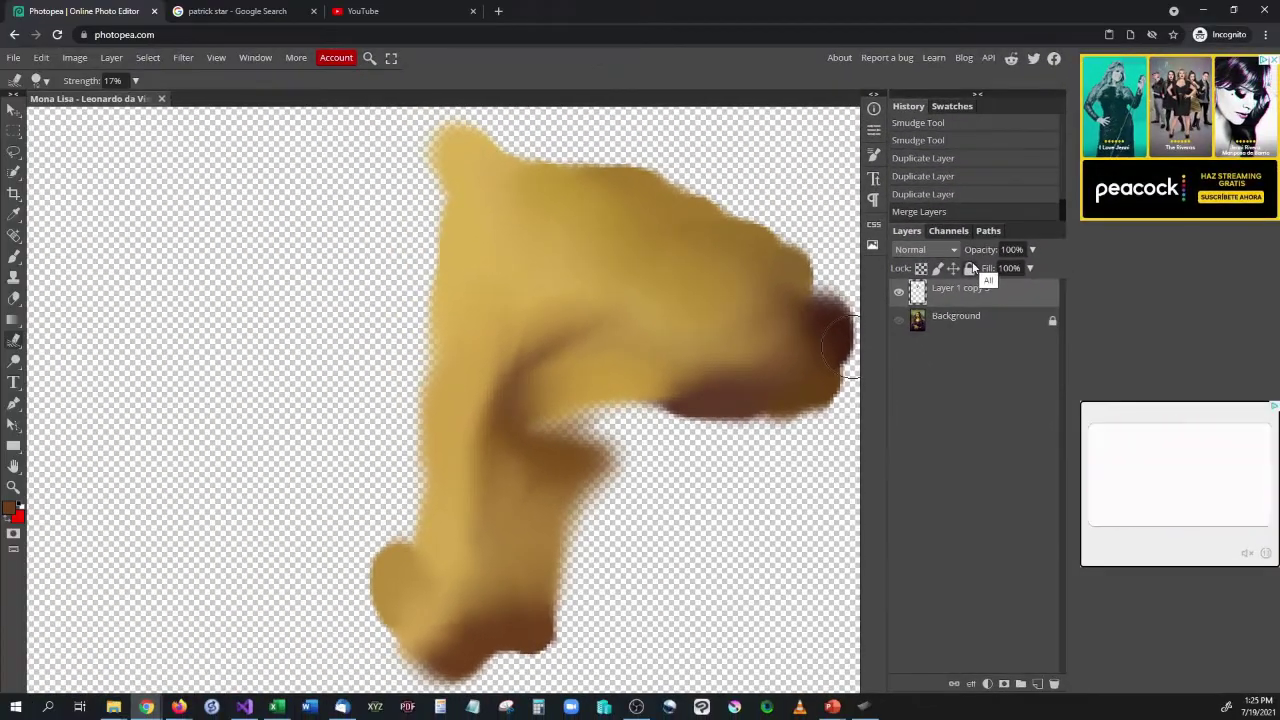
Toggle the Background layer's visibility repeatedly to compare the merged nose layer.
click(899, 322)
click(899, 322)
click(899, 322)
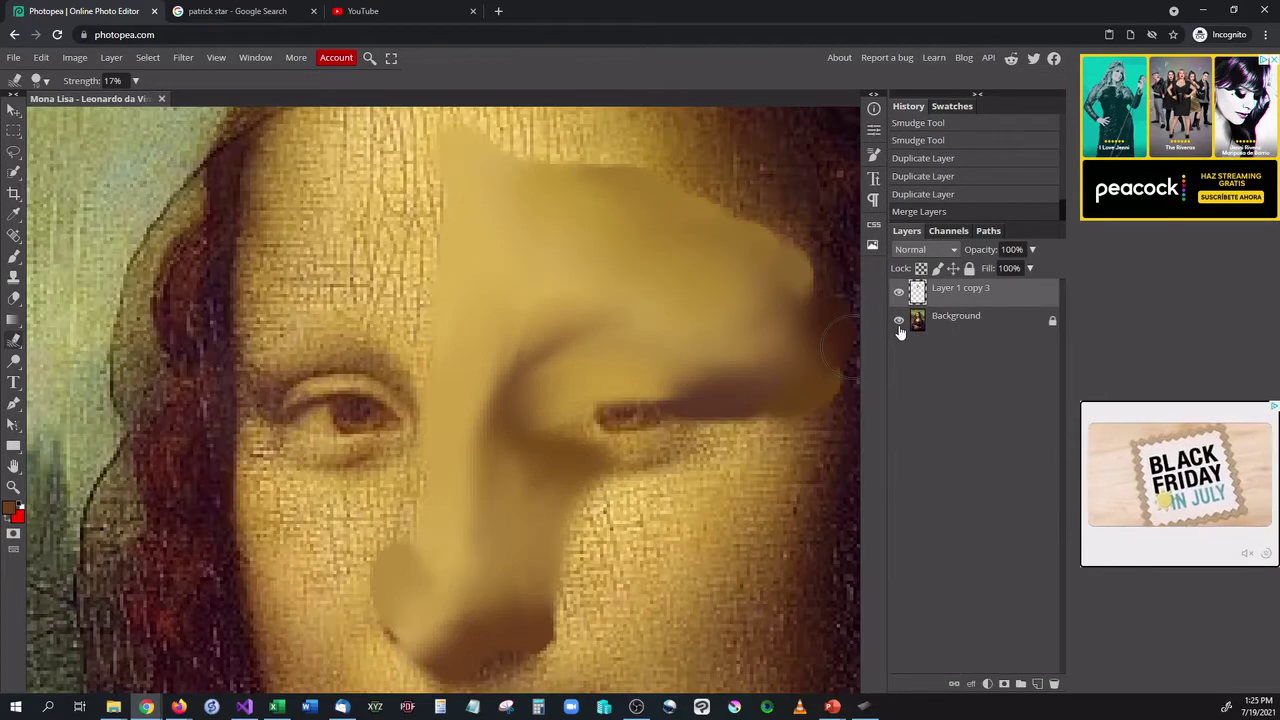
click(899, 328)
click(899, 328)
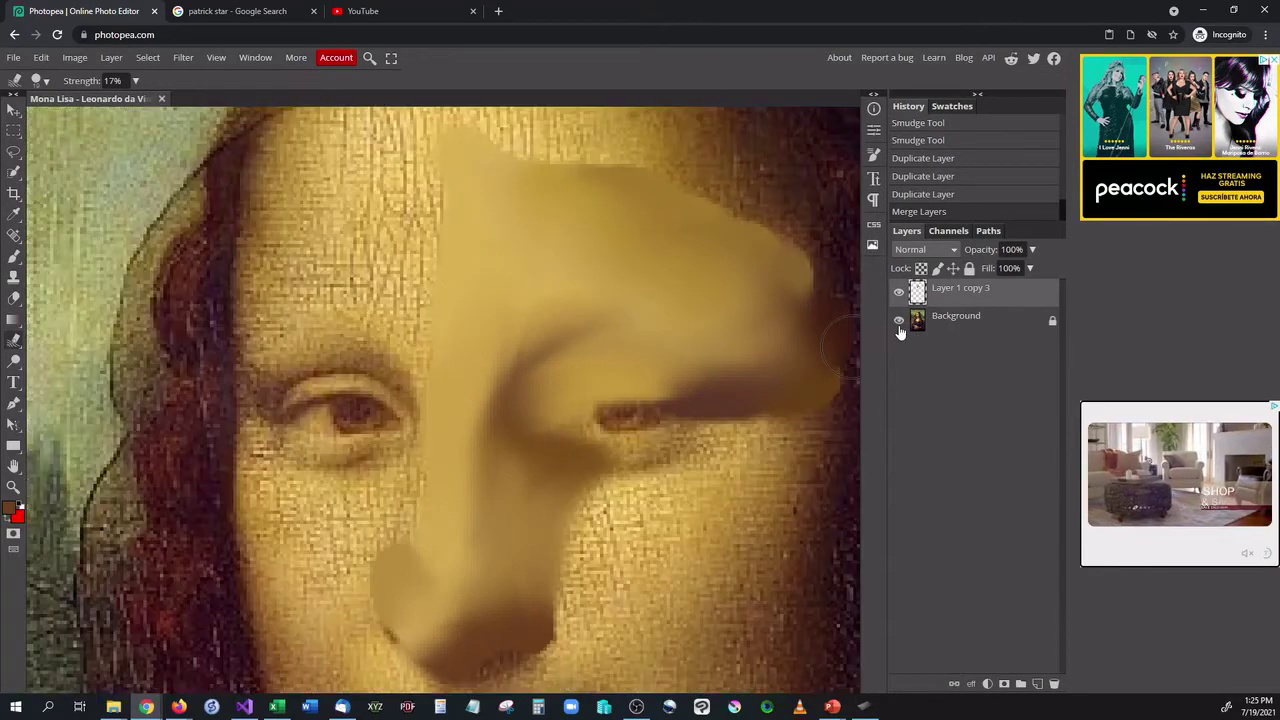
click(899, 328)
click(899, 328)
click(899, 328)
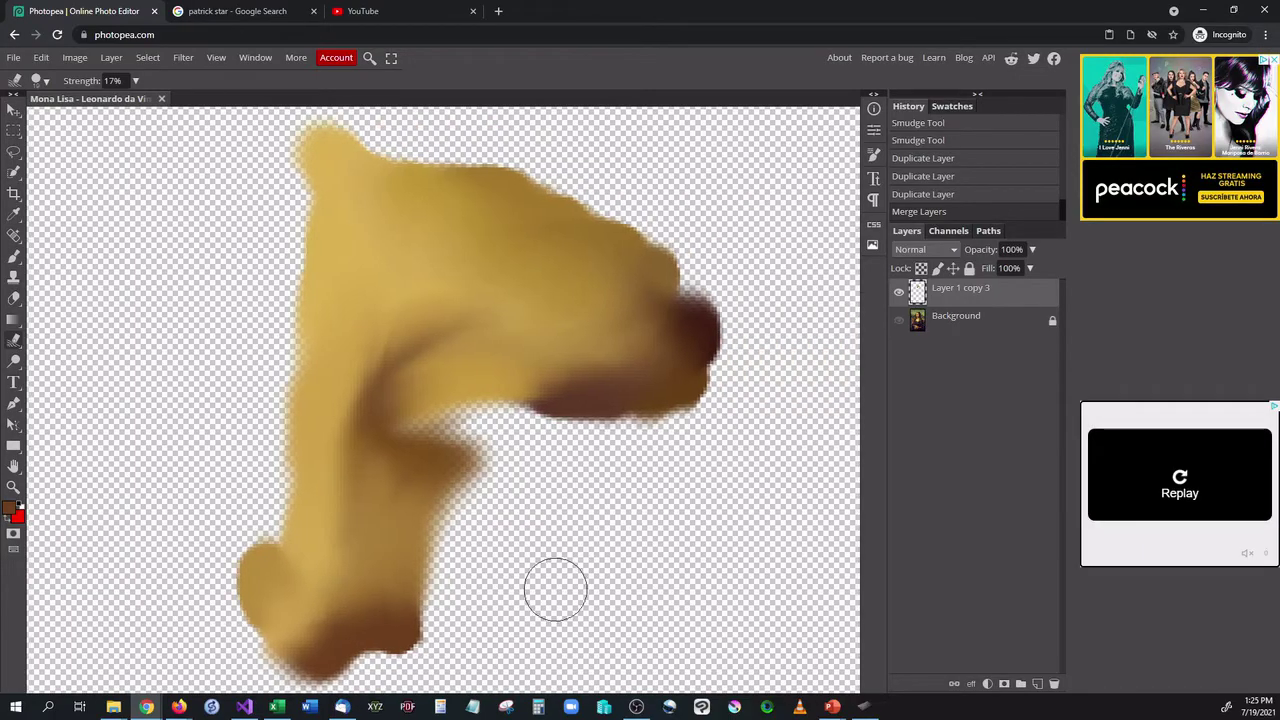
Scroll the canvas to inspect merged Layer 1 copy 3 alone, with the Background hidden.
scroll(555, 590, down, 3)
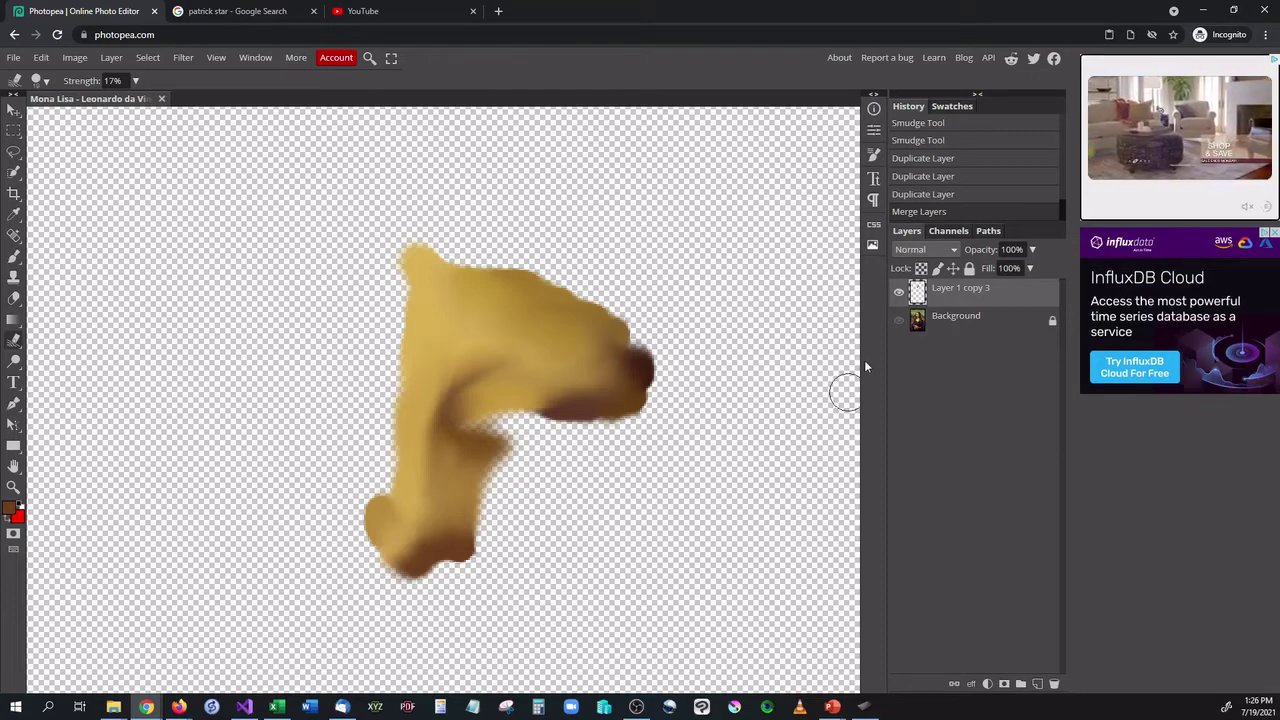
Turn the Background back on and scroll around to review the nose shape over her face.
click(898, 320)
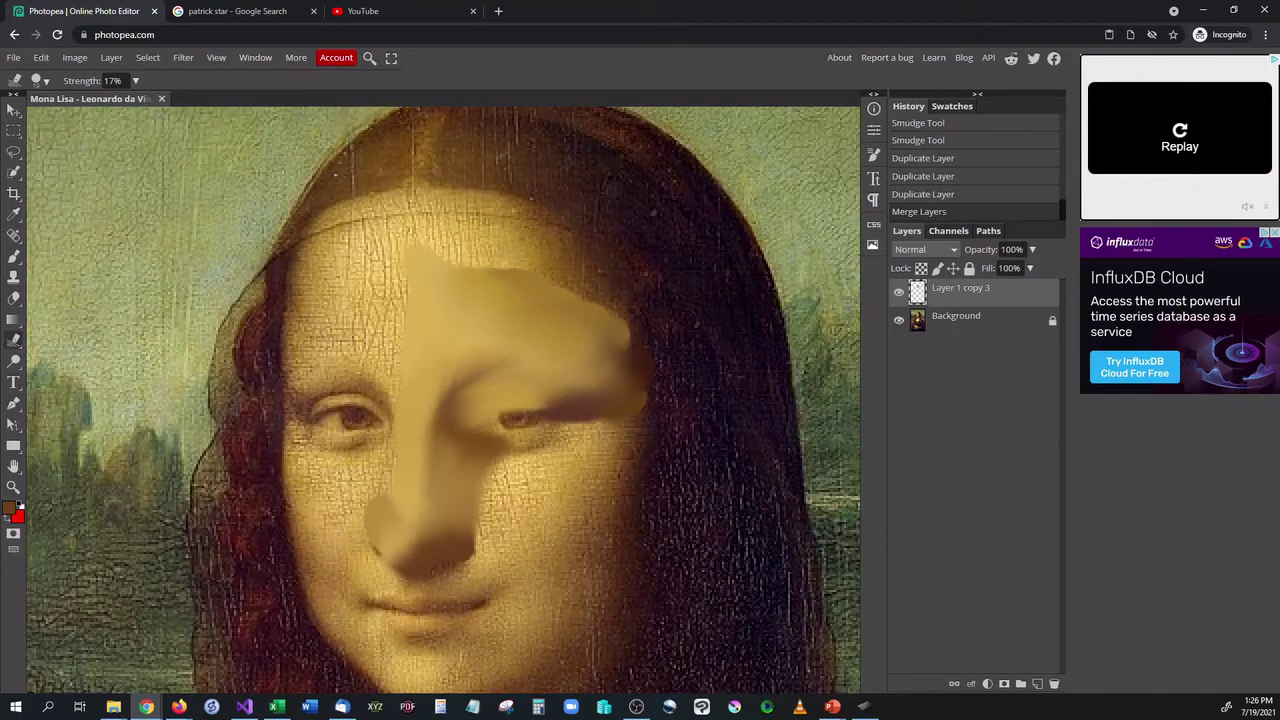
scroll(295, 497, down, 5)
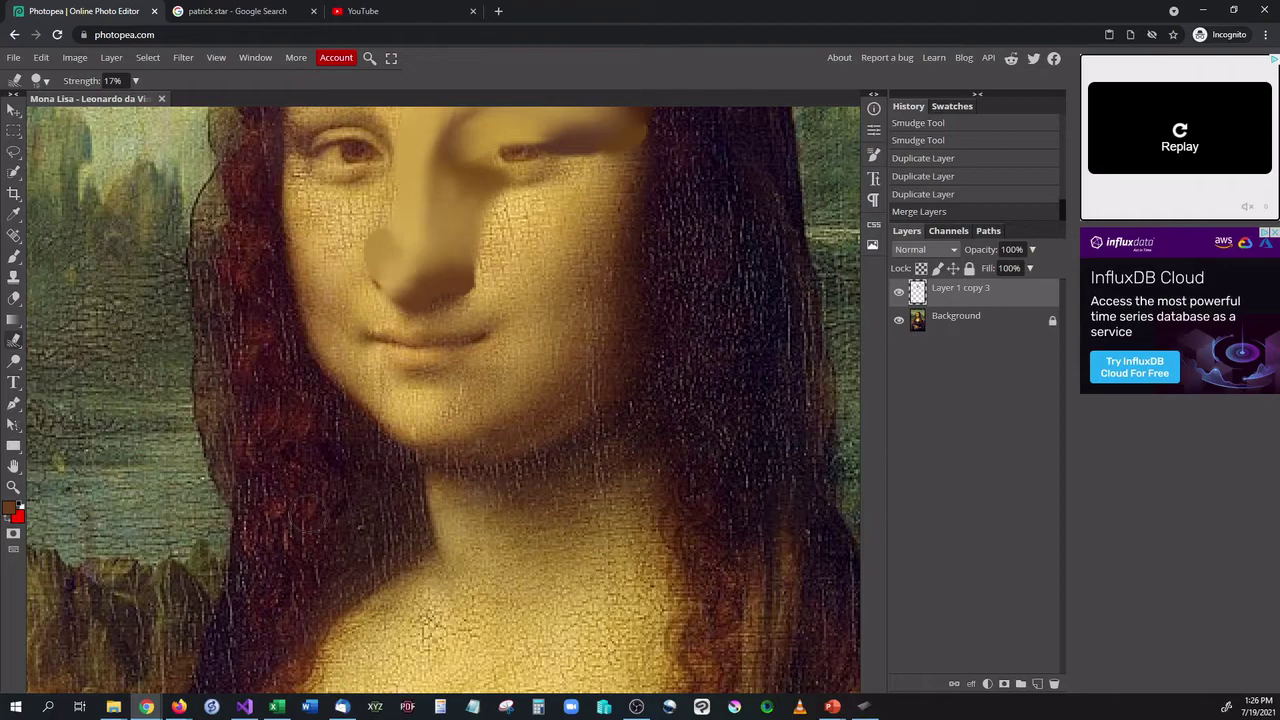
scroll(428, 618, up, 3)
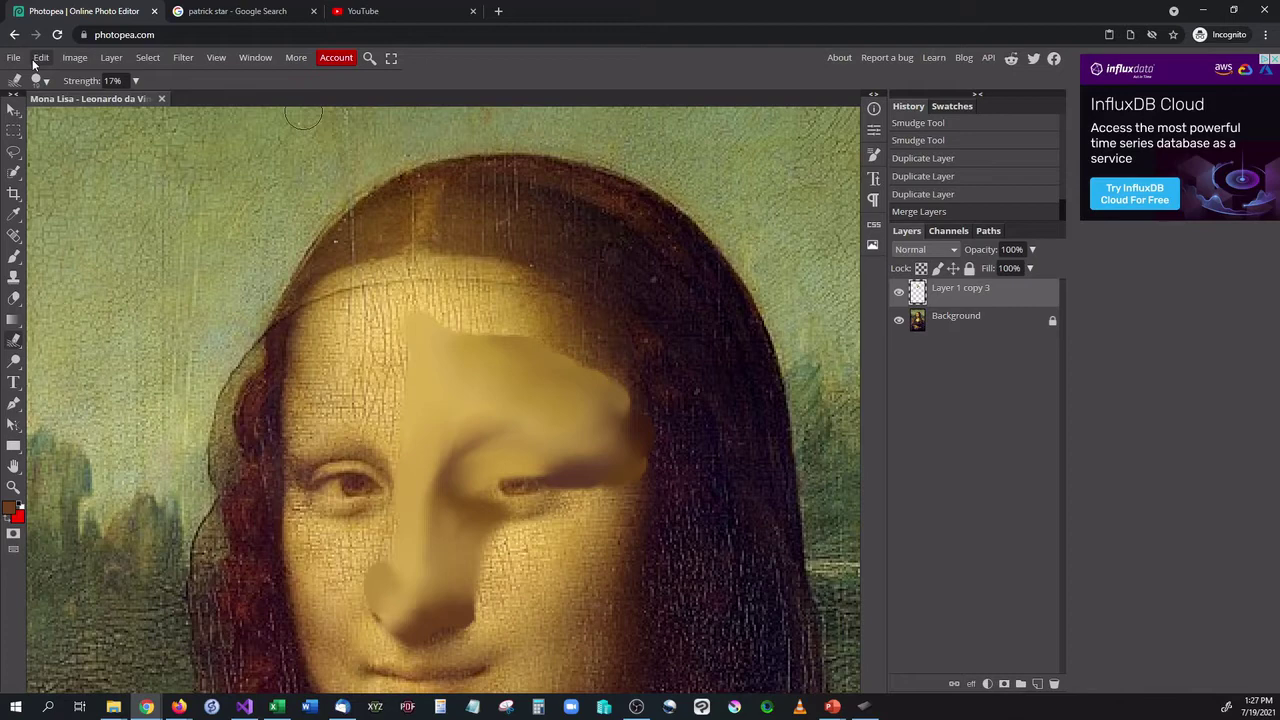
Use File > Save as PSD, keeping the name Mona Lisa - Leonardo da Vinci.psd.
click(14, 60)
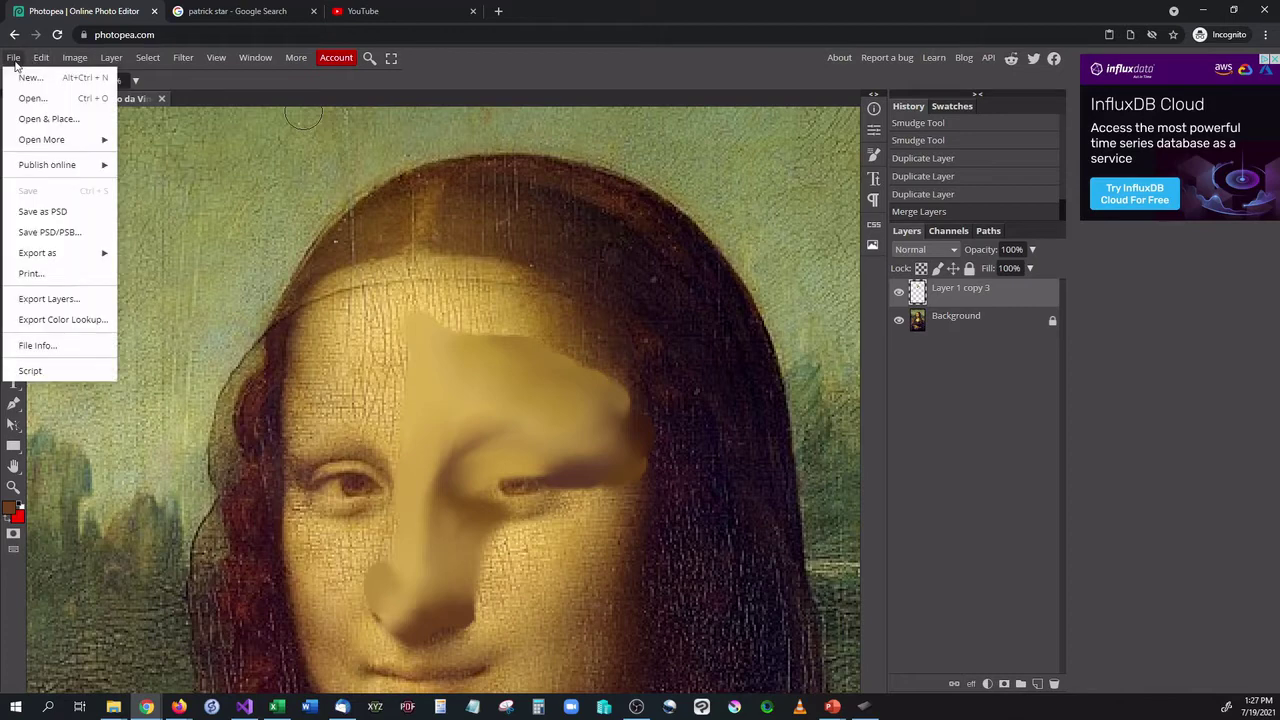
click(45, 211)
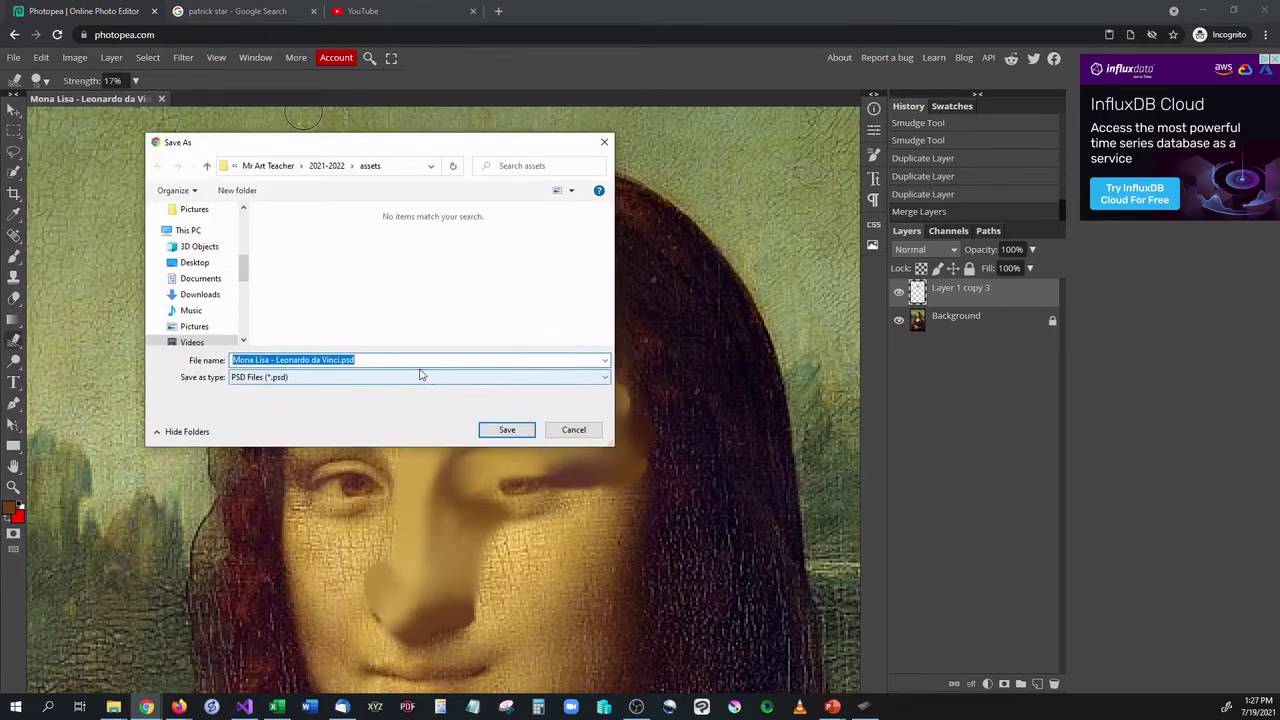
click(506, 430)
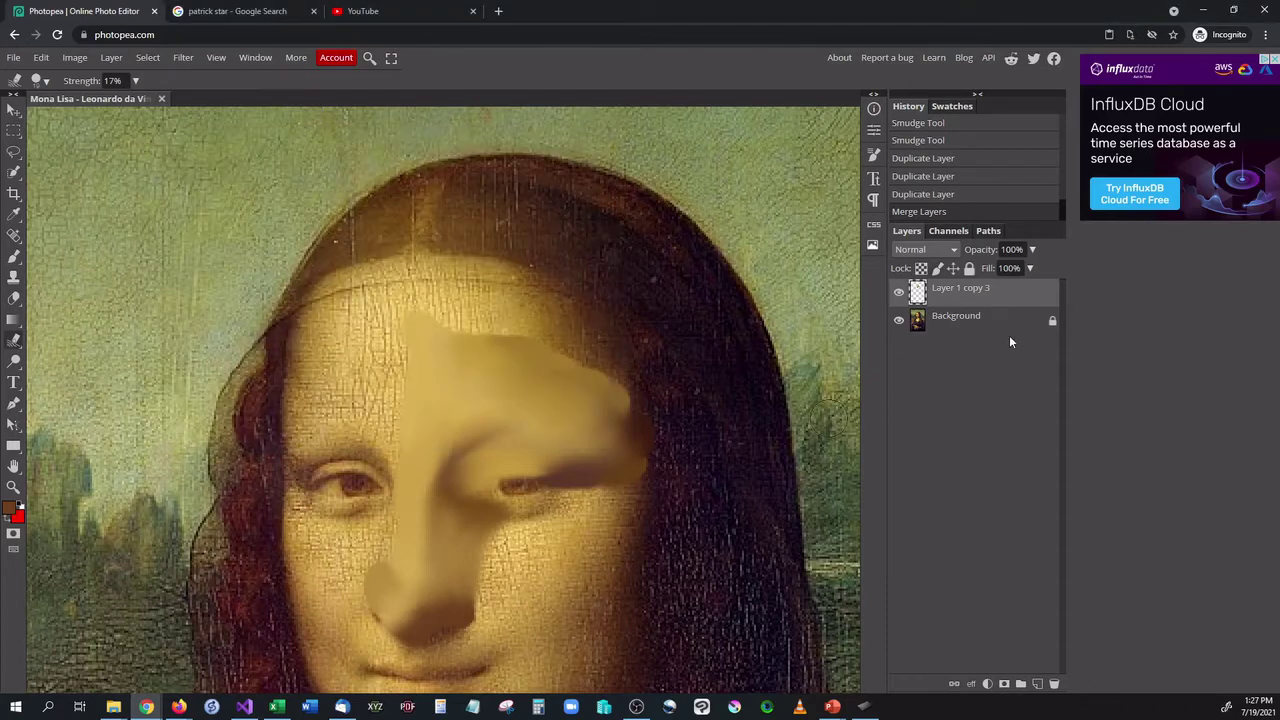
Close the document, reopen Mona Lisa - Leonardo da Vinci.psd, and toggle the Background off and on.
click(161, 99)
click(433, 386)
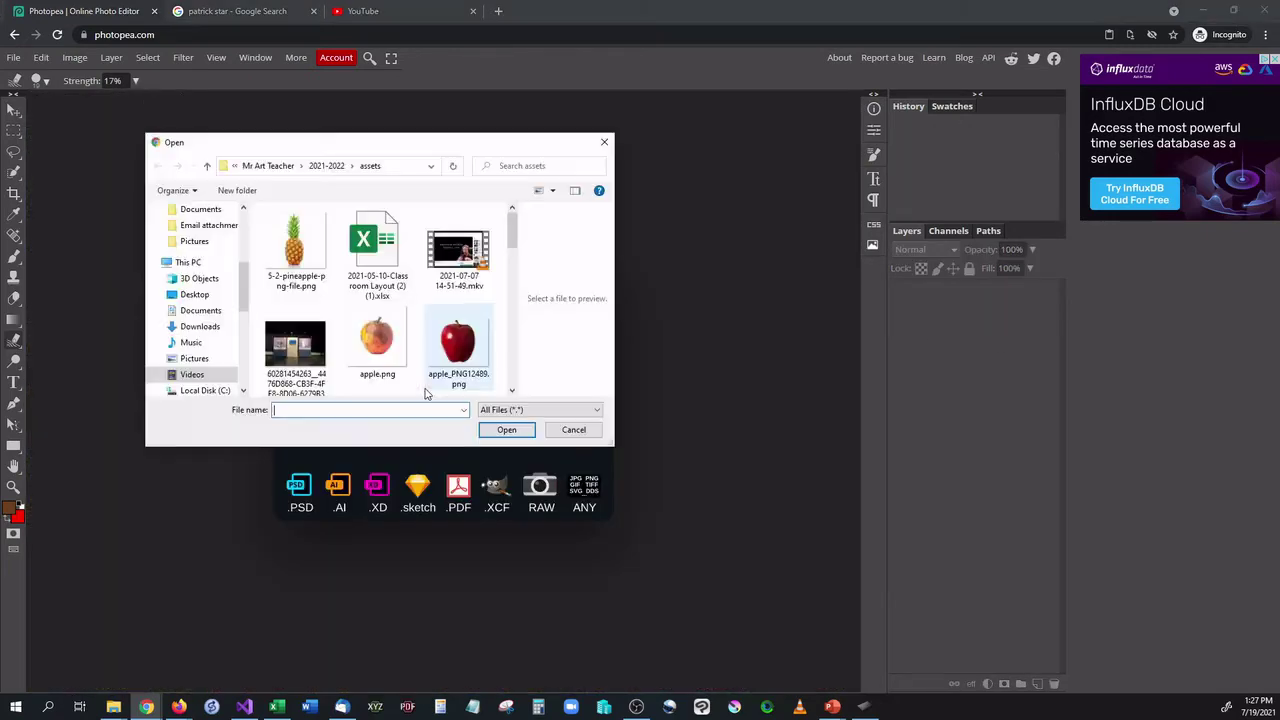
scroll(432, 370, down, 5)
scroll(432, 370, down, 5)
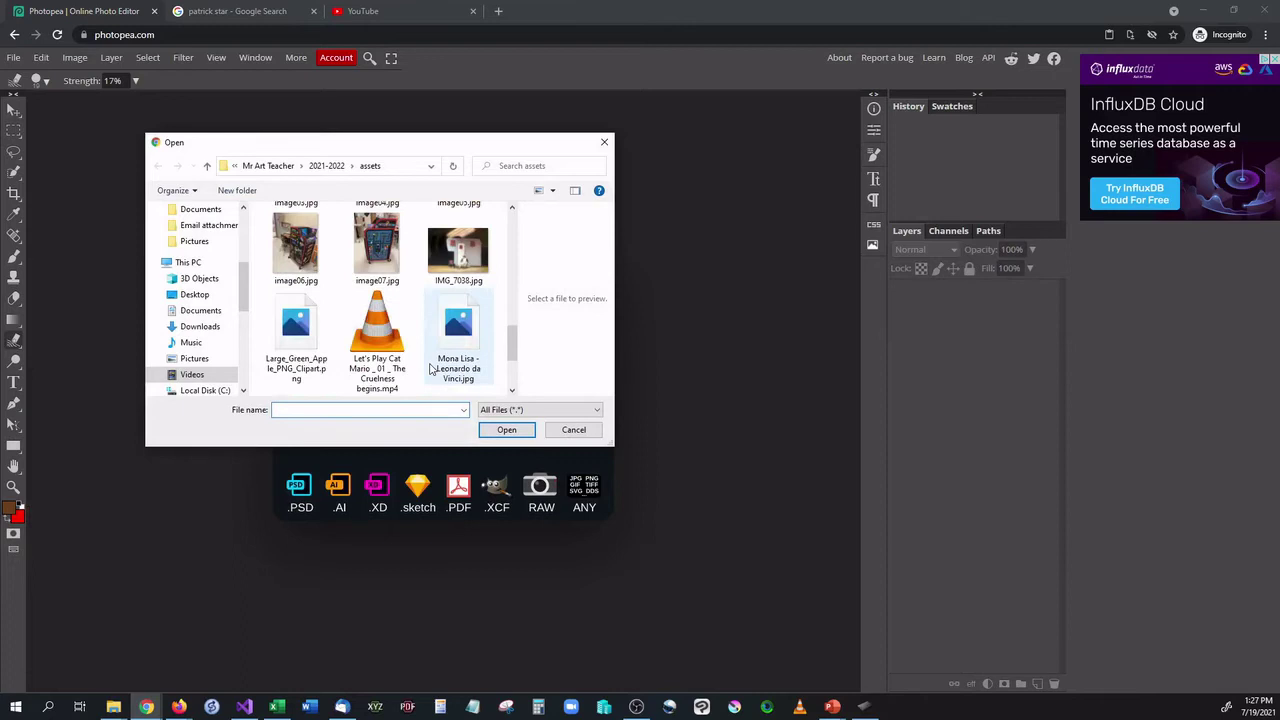
click(279, 362)
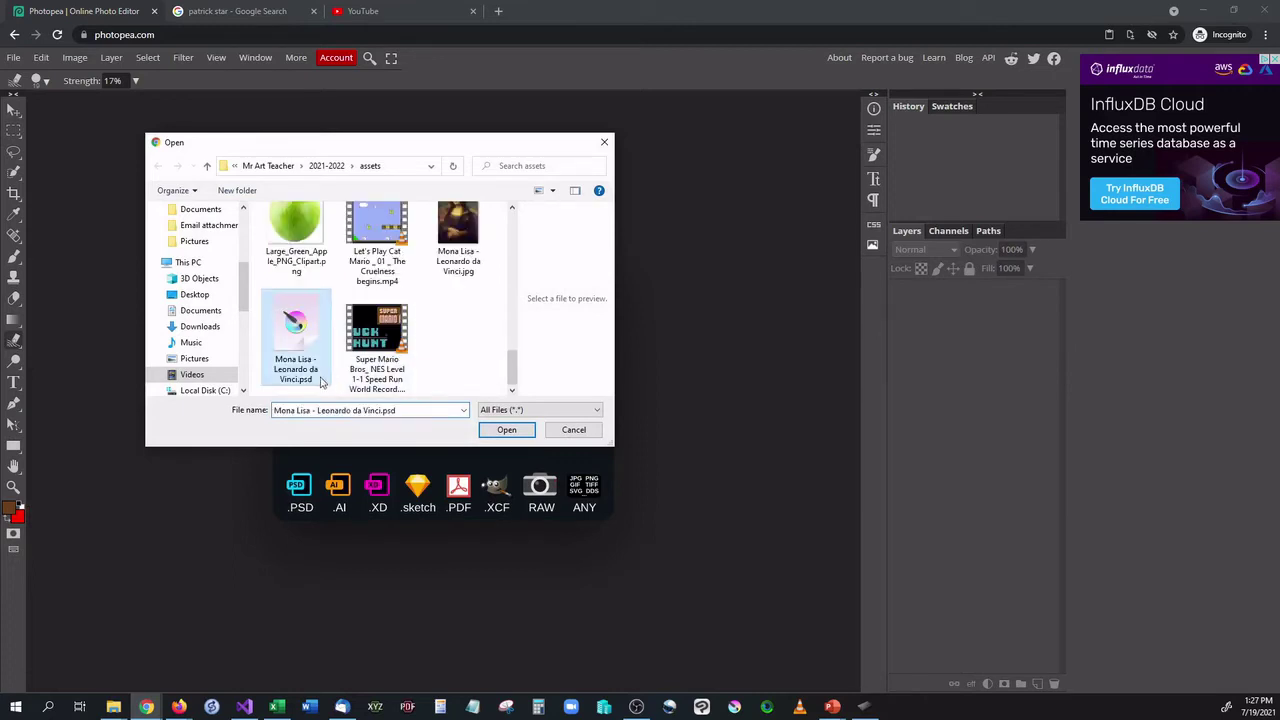
click(527, 428)
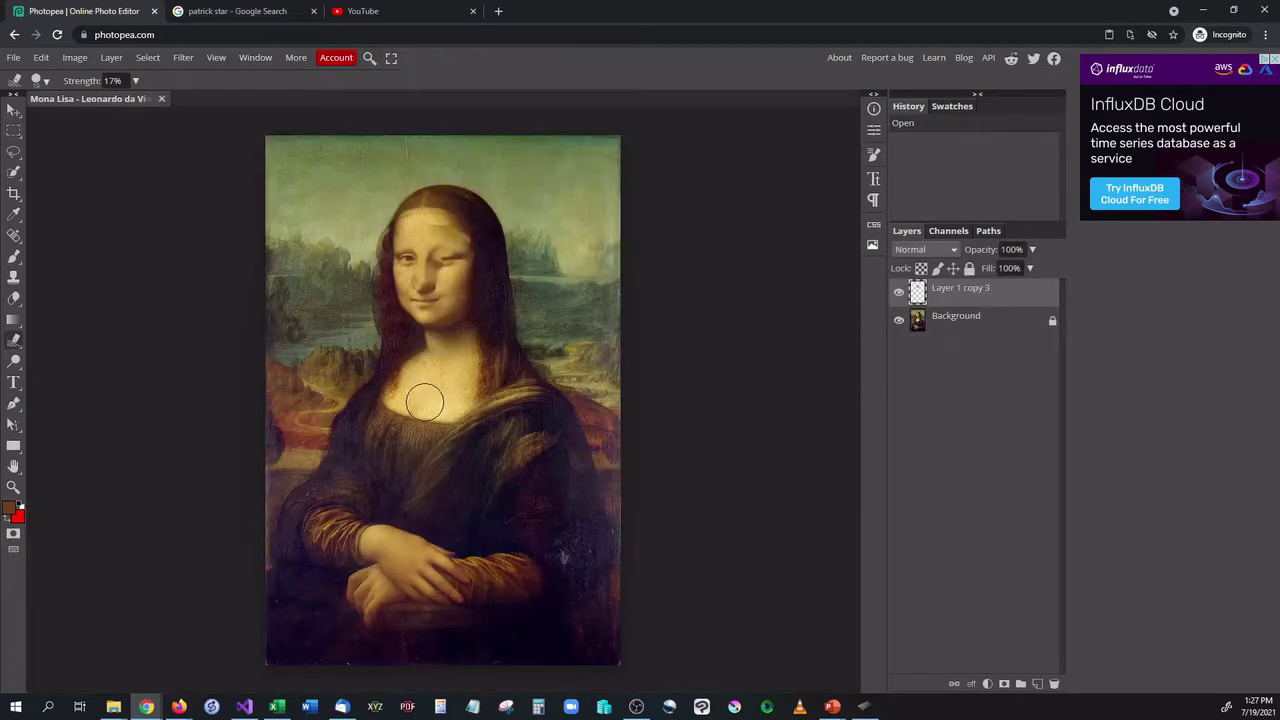
click(897, 322)
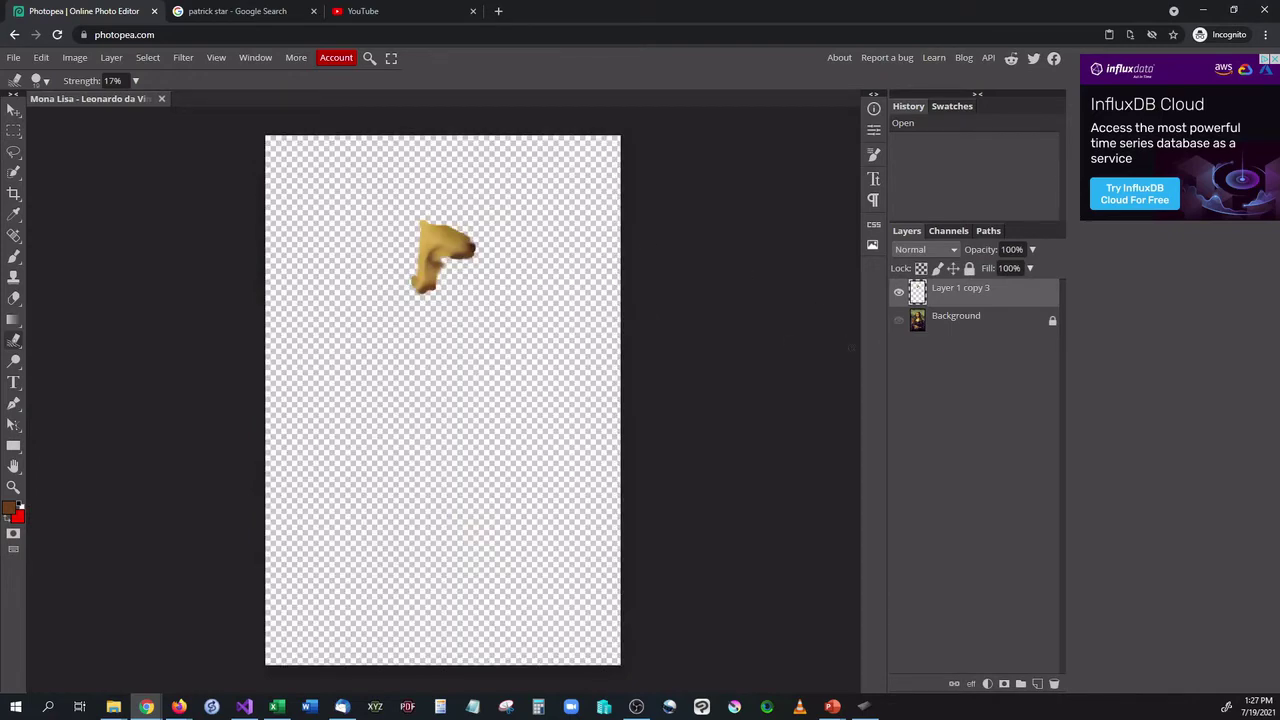
click(898, 320)
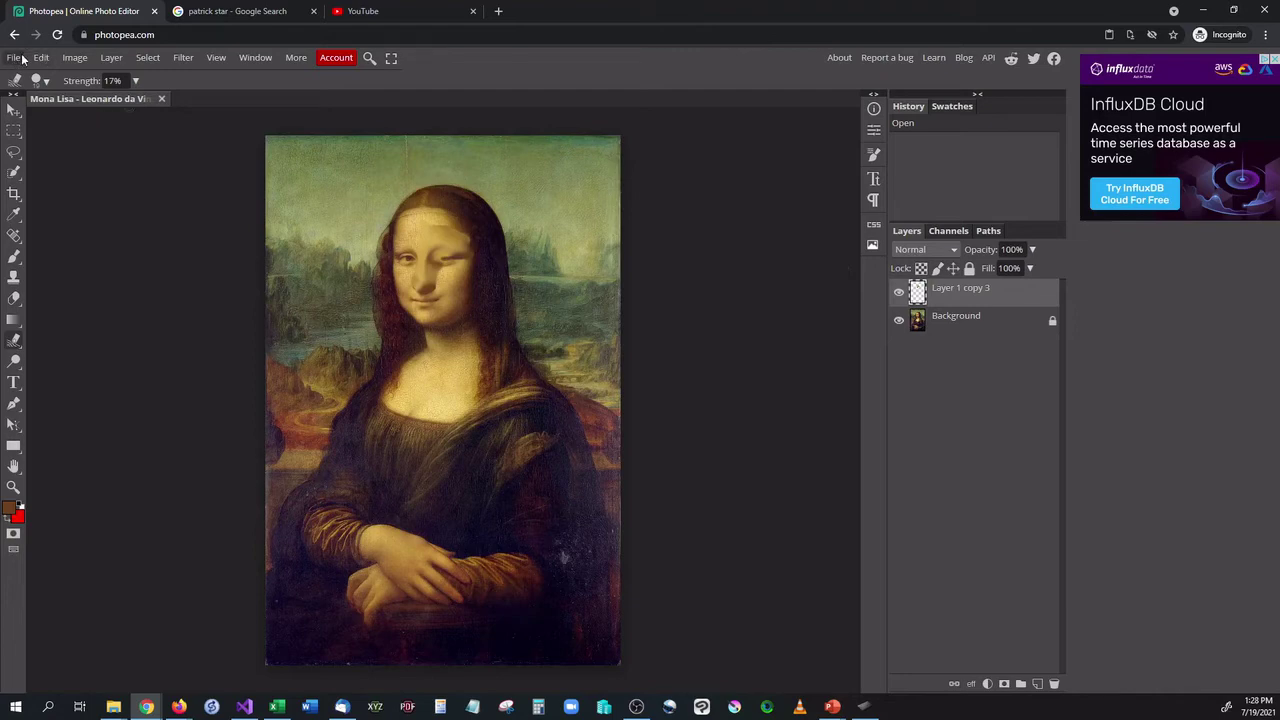
Brush two eye dots and a curved mouth in the upper-left sky, then save the PSD.
click(15, 58)
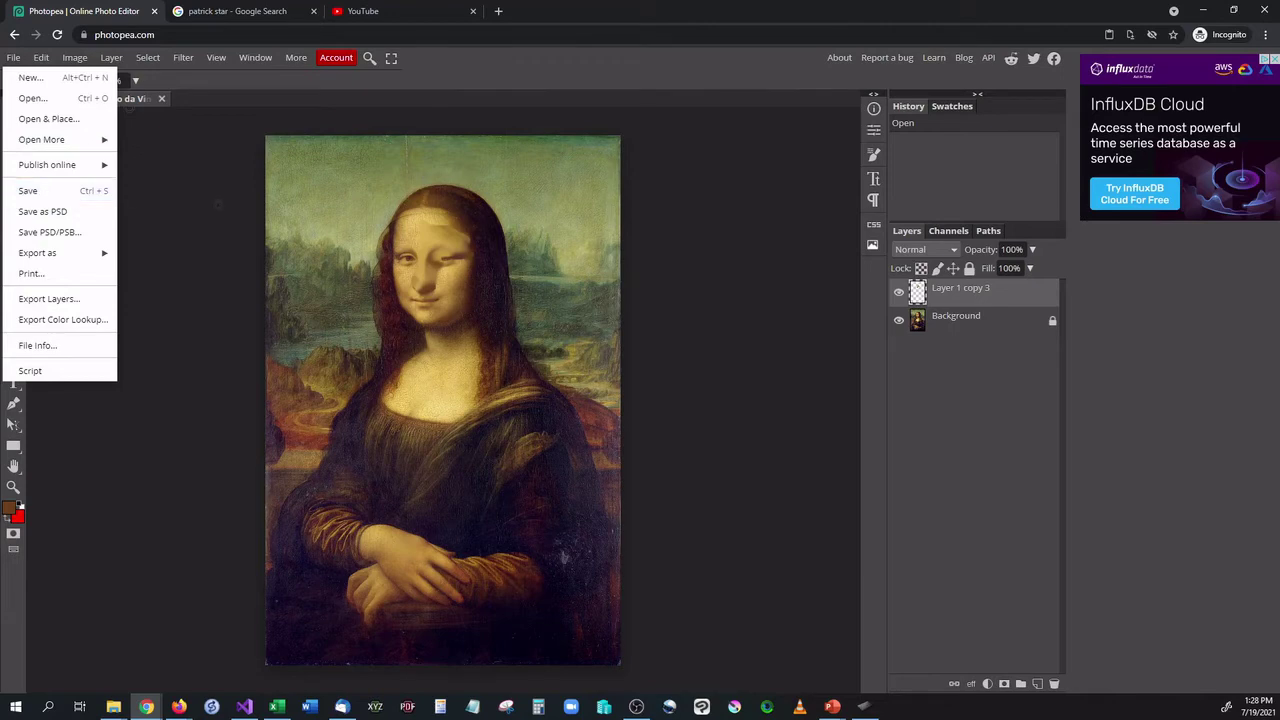
click(218, 204)
click(218, 204)
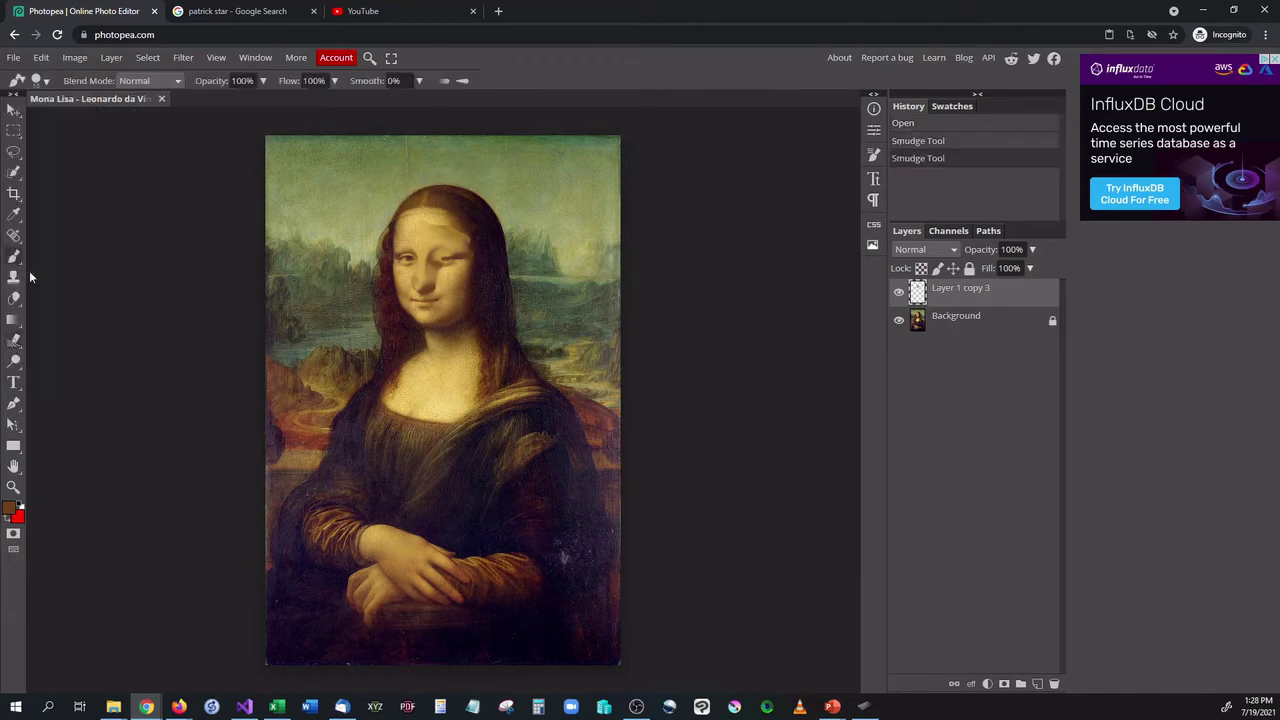
click(312, 170)
click(343, 170)
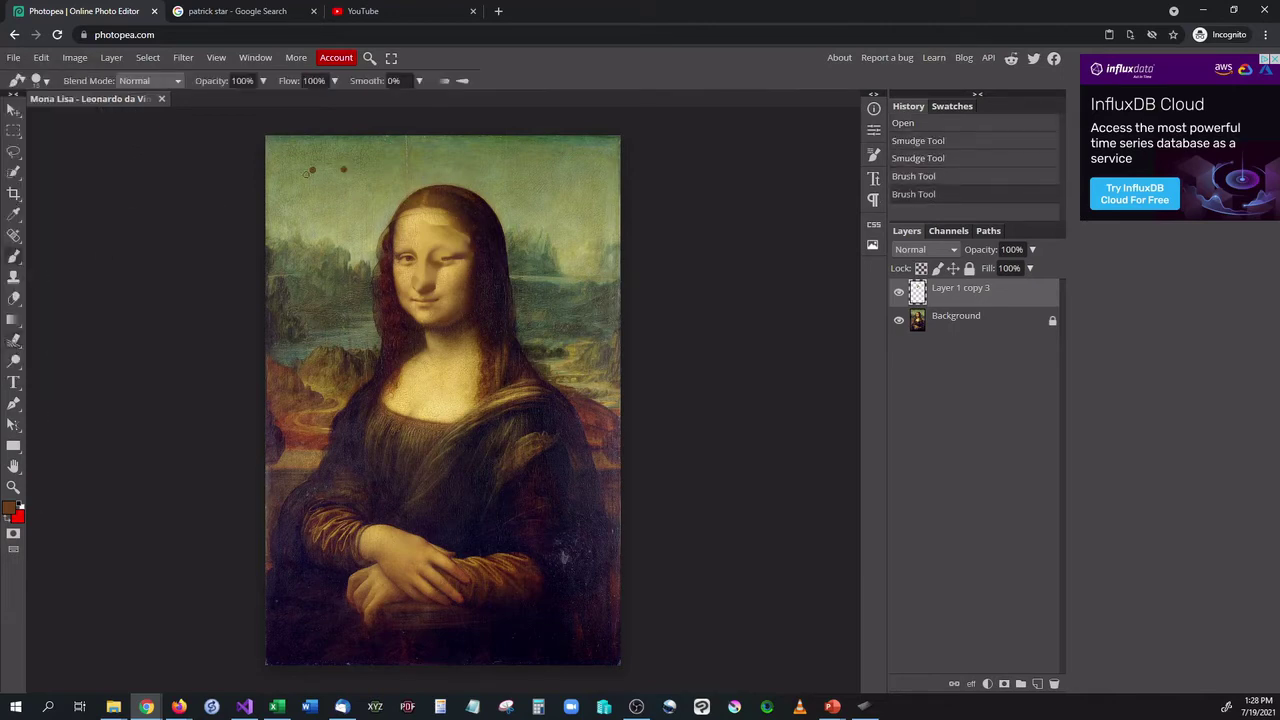
mouse_move(300, 180)
mouse_down()
mouse_move(312, 199)
mouse_move(362, 184)
mouse_up()
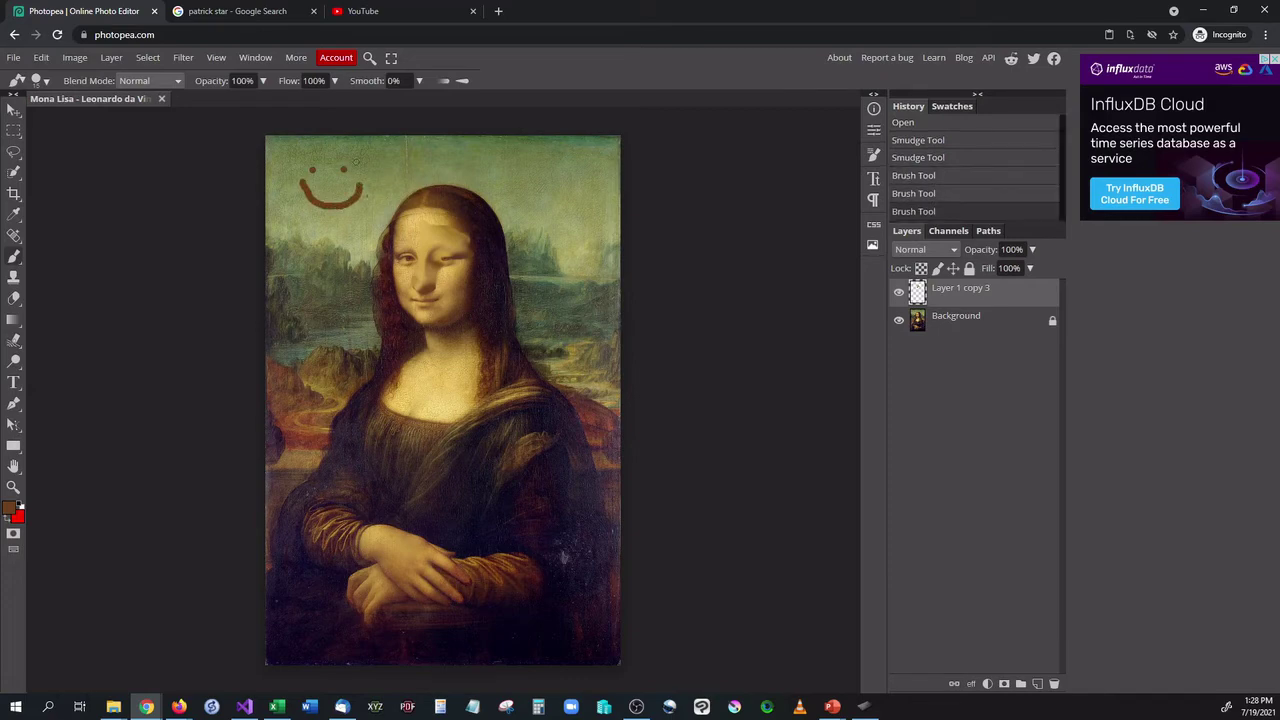
click(14, 57)
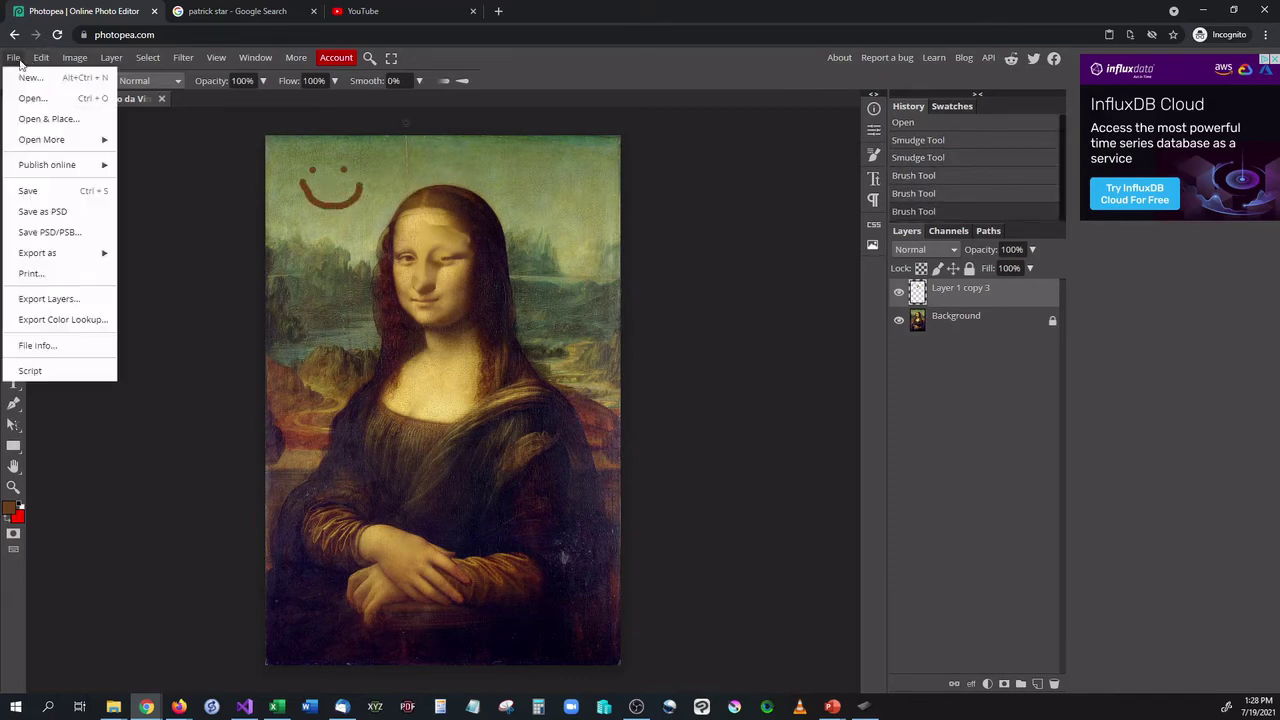
click(28, 190)
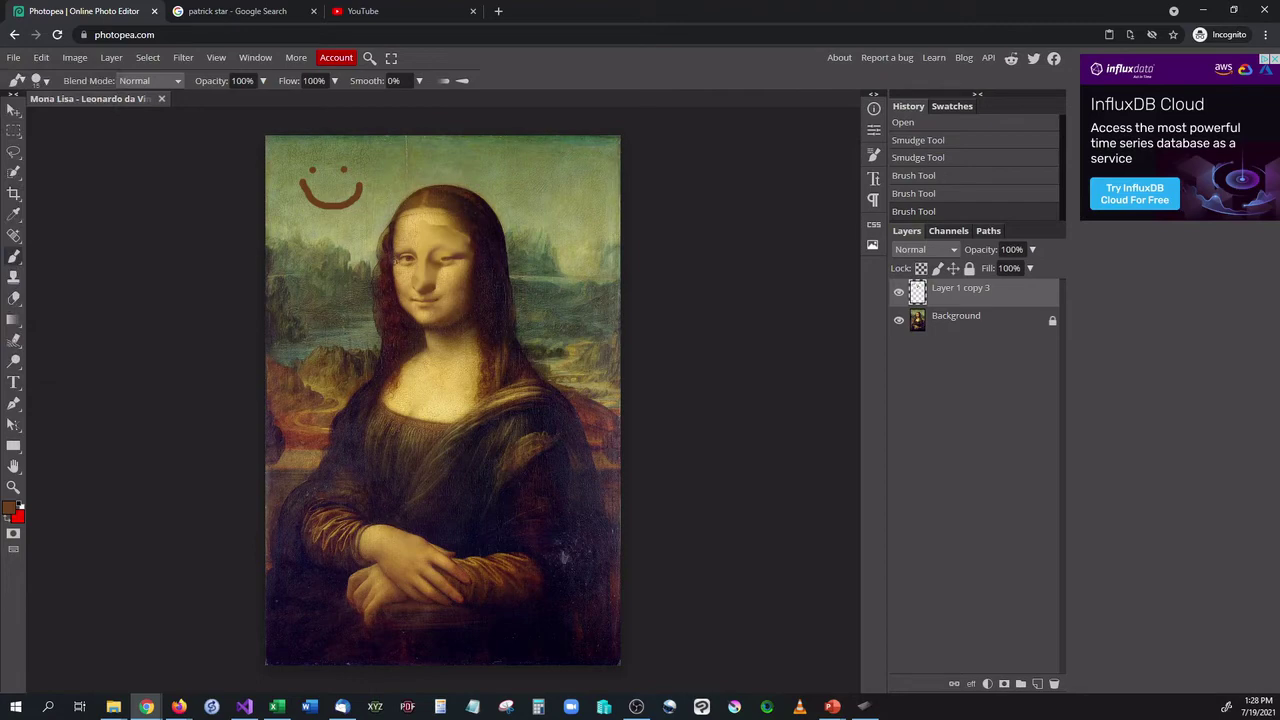
Close the document and reopen Mona Lisa - Leonardo da Vinci.psd to confirm the smiley remains.
click(161, 100)
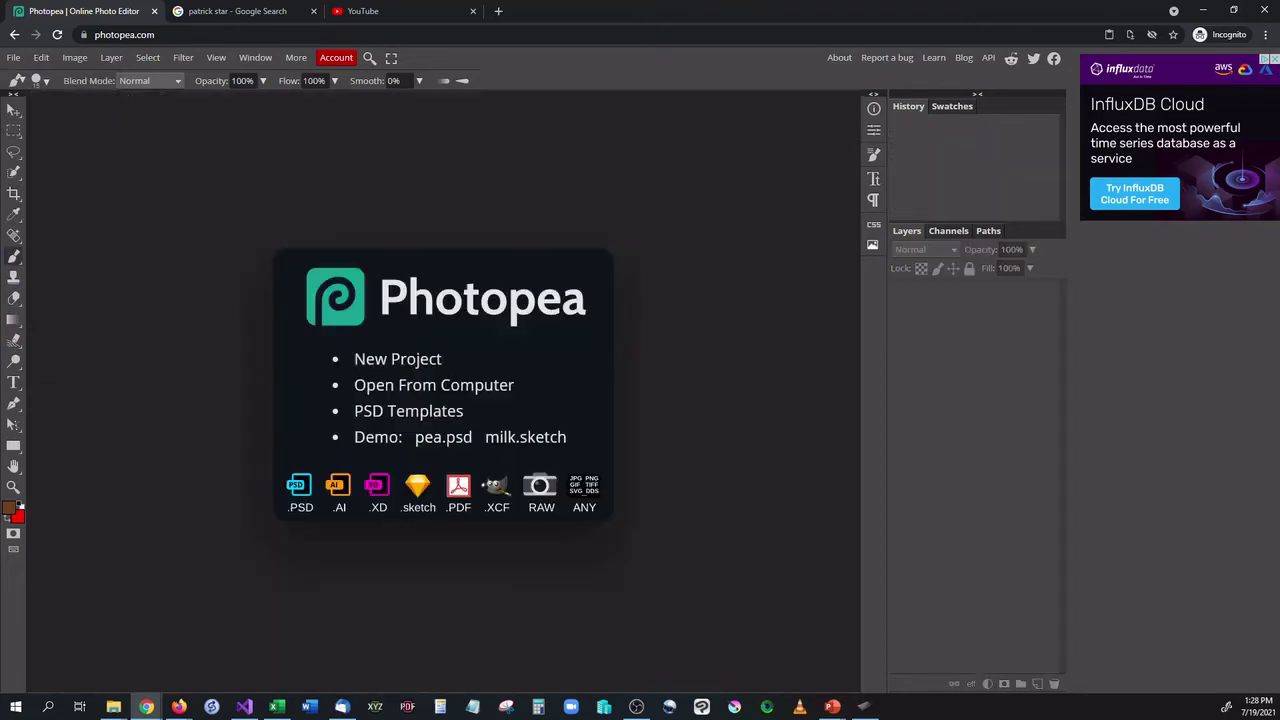
click(489, 386)
scroll(423, 343, down, 10)
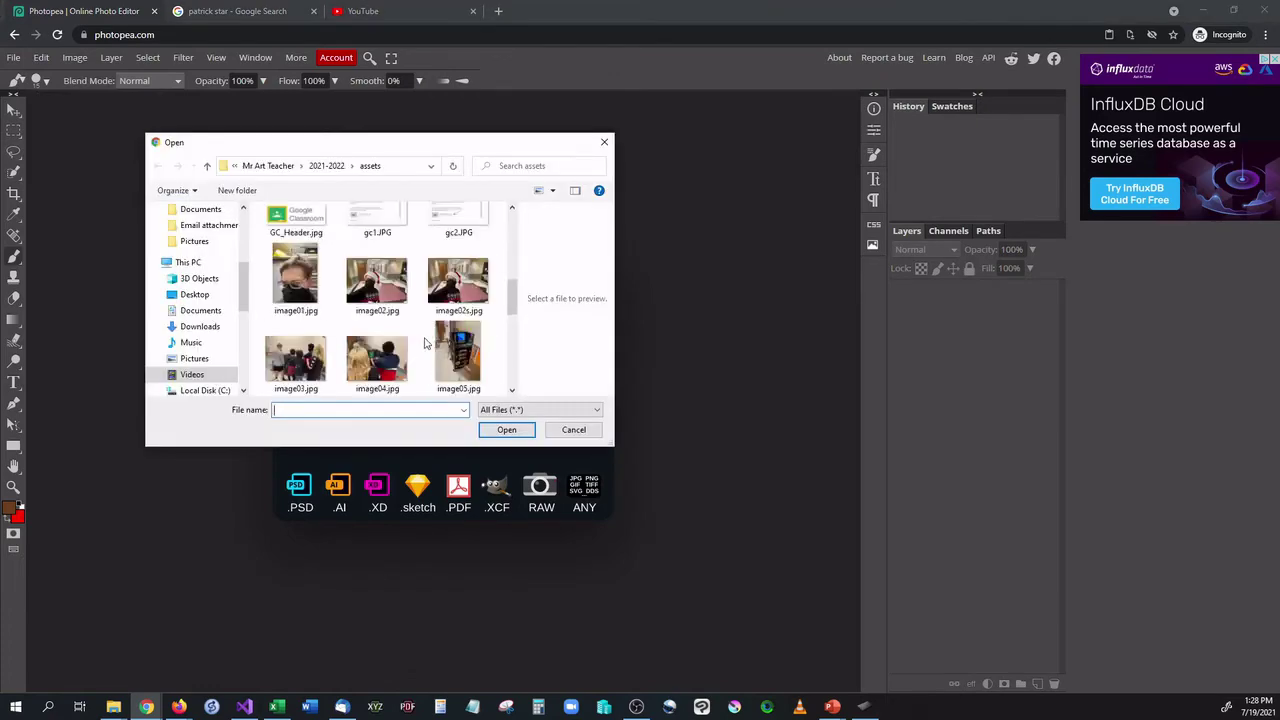
click(295, 335)
click(506, 429)
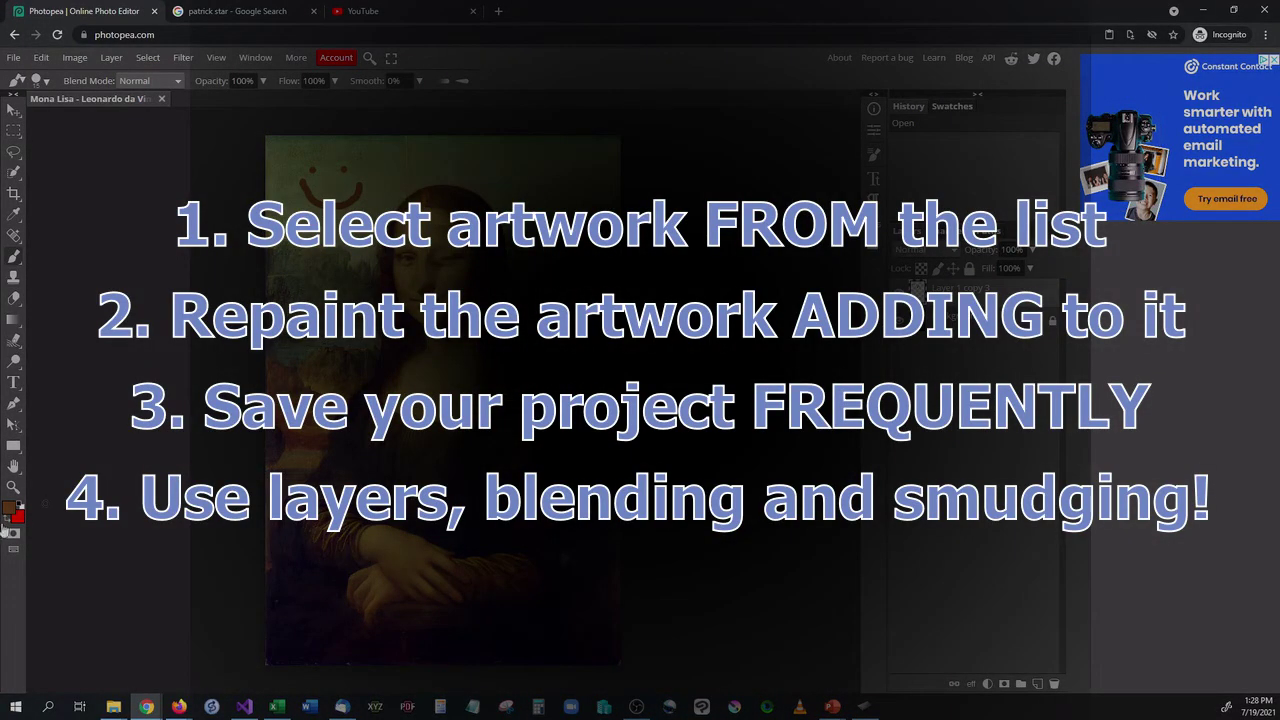
mouse_move(146, 706)
click(343, 690)
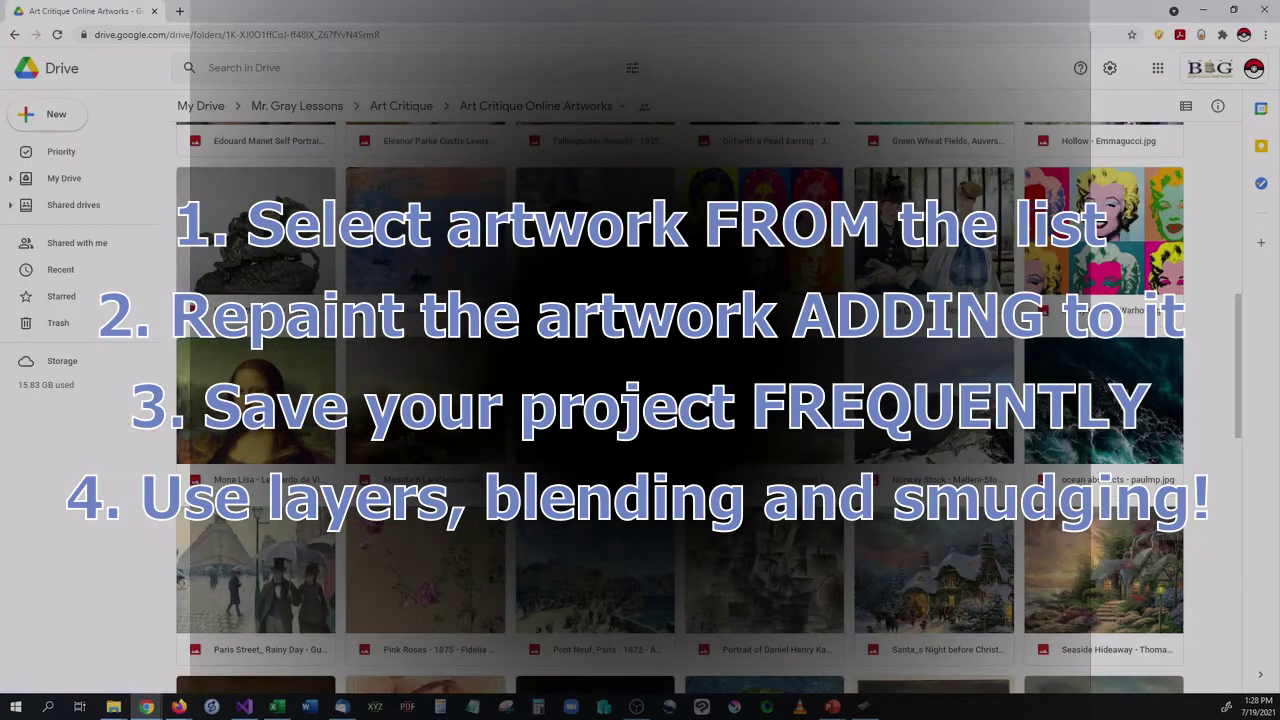
scroll(680, 400, down, 10)
scroll(184, 580, up, 10)
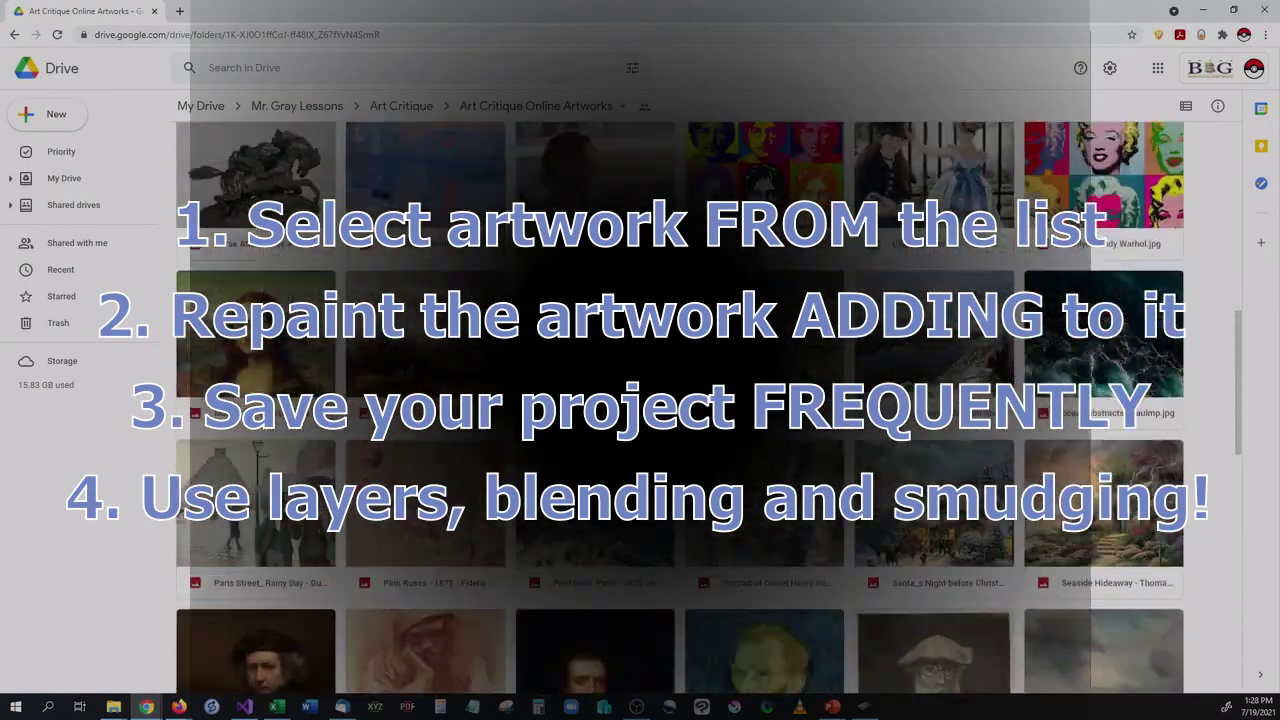
mouse_move(150, 707)
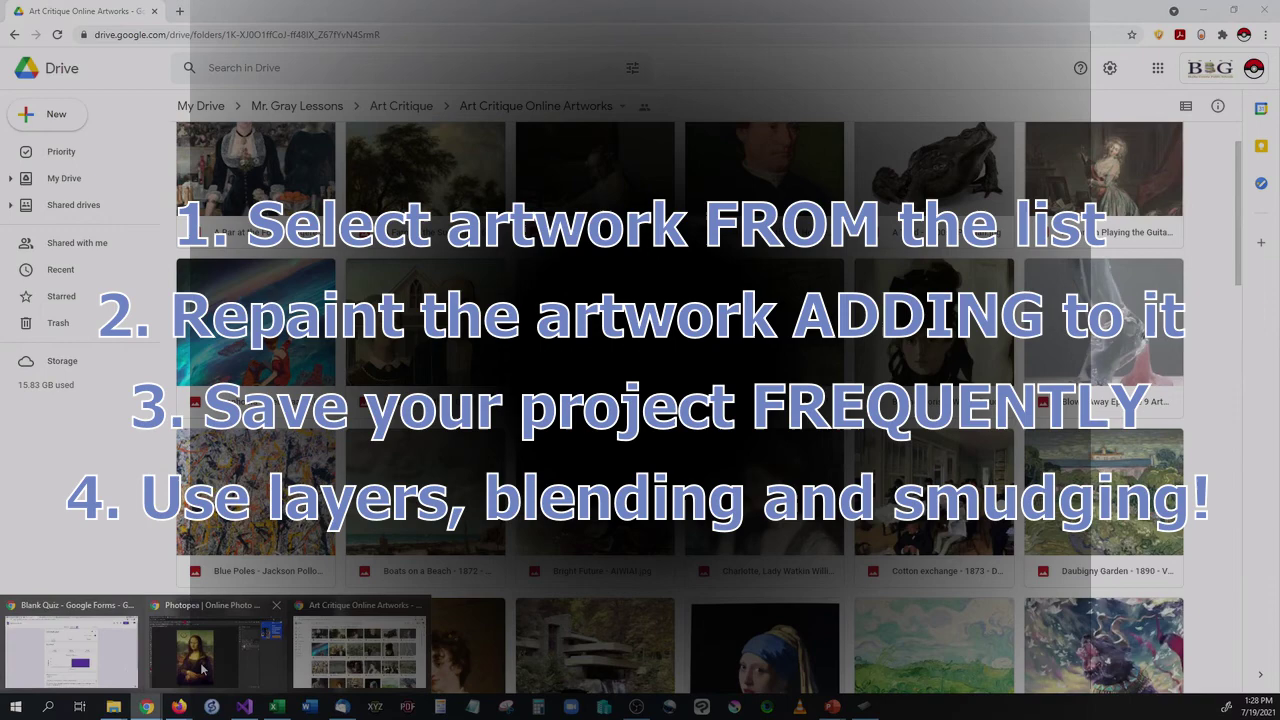
click(216, 645)
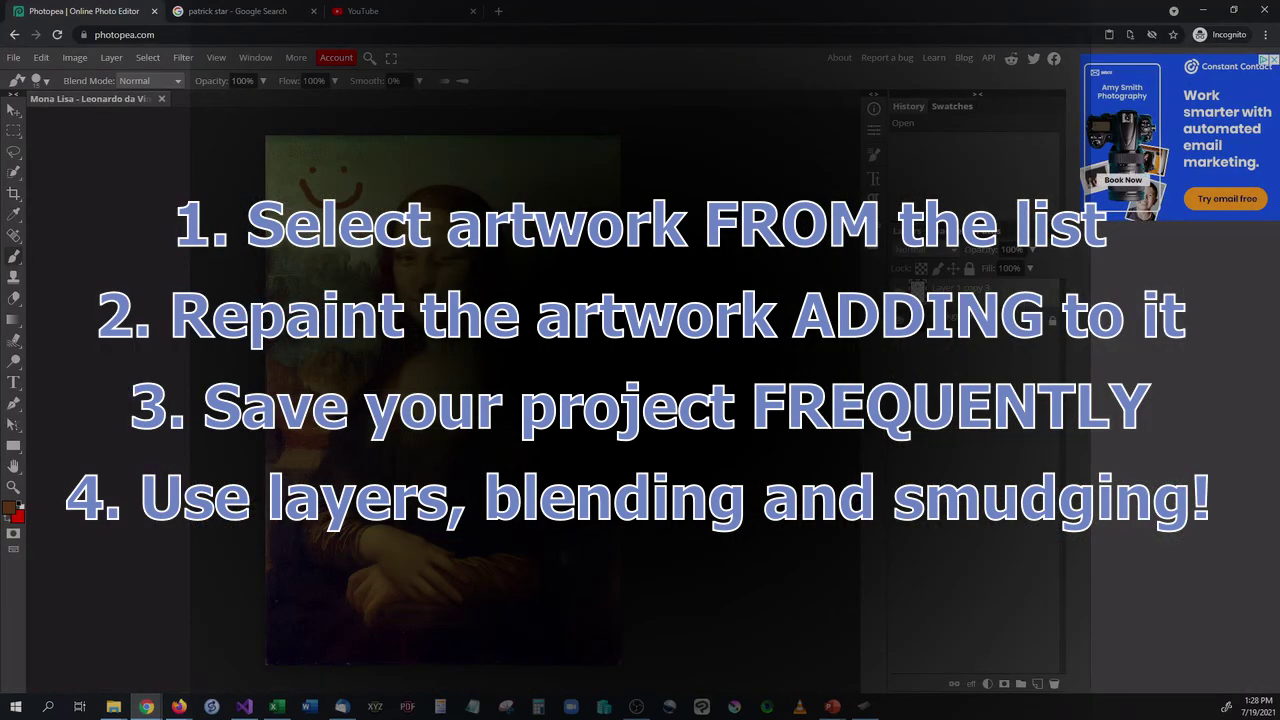